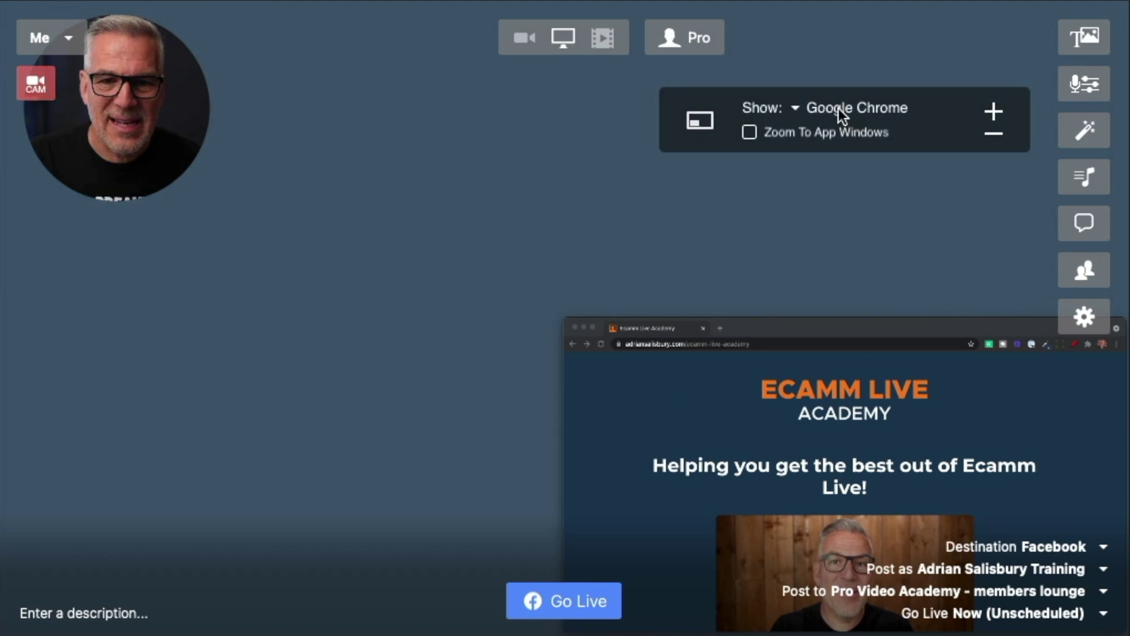
# Step: Enable Zoom To App Windows for the shared Google Chrome window and look through the Ecamm Live Academy page
pyautogui.click(749, 132)
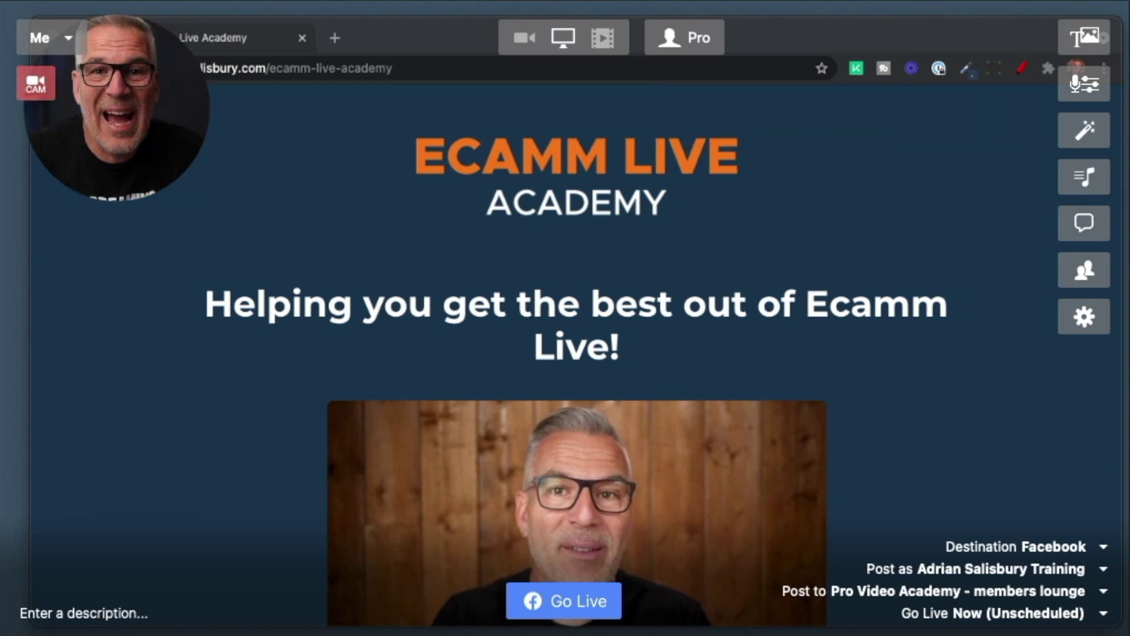
pyautogui.scroll(-7, 577, 353)
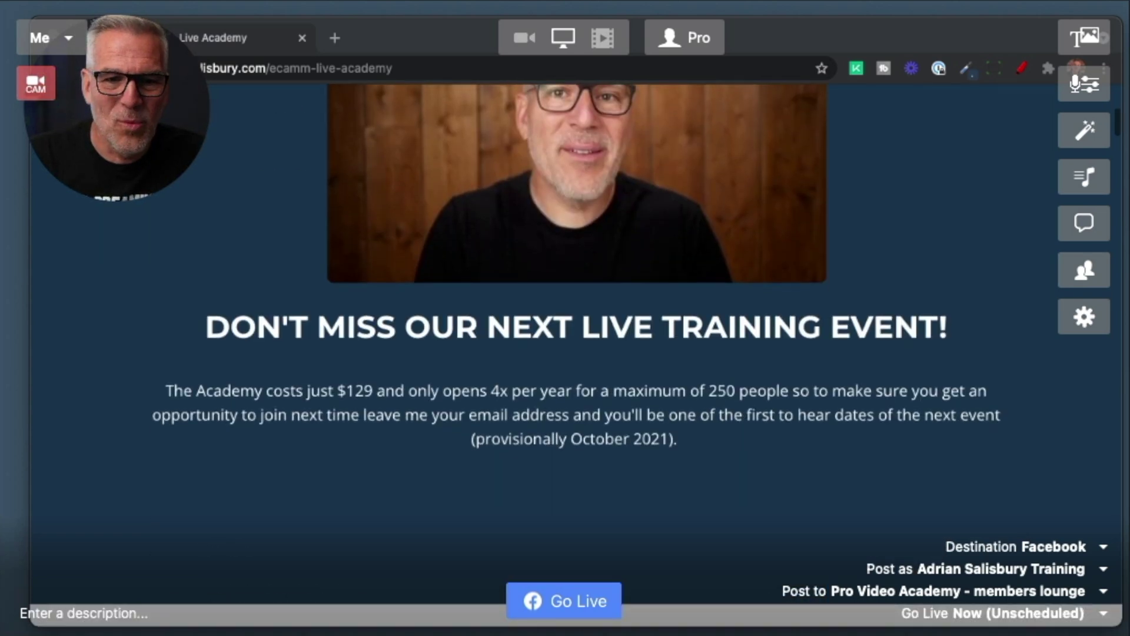
pyautogui.scroll(8, 577, 353)
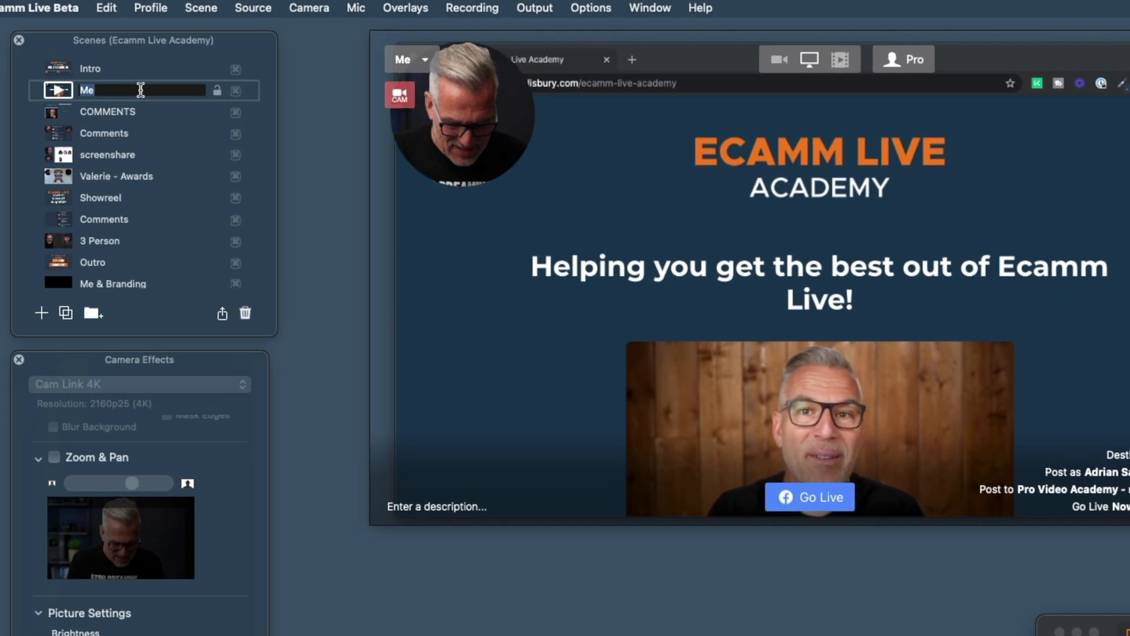
# Step: Rename the Me scene as OLD and duplicate it
pyautogui.write('OLS')
pyautogui.press('BackSpace')
pyautogui.write('D')
pyautogui.press('Return')
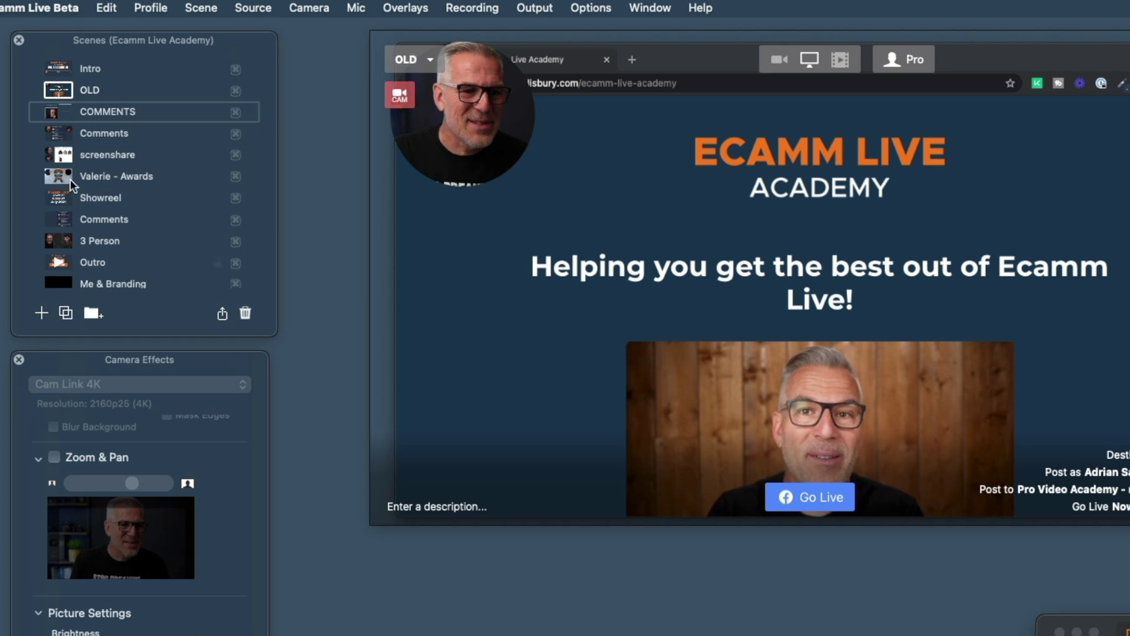
pyautogui.click(94, 88)
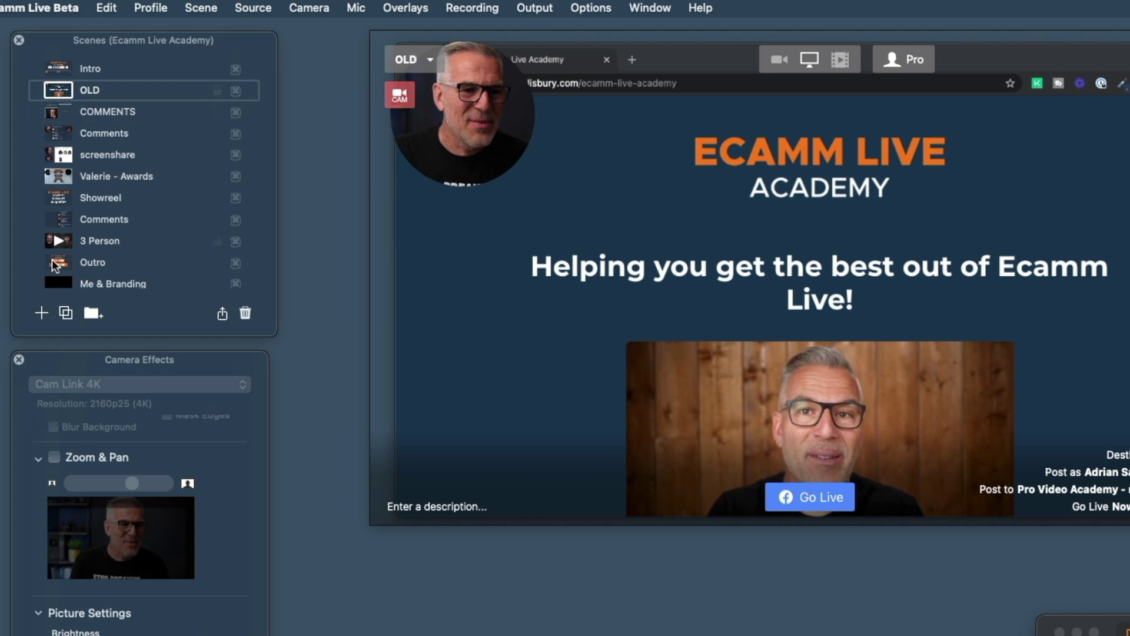
pyautogui.click(66, 313)
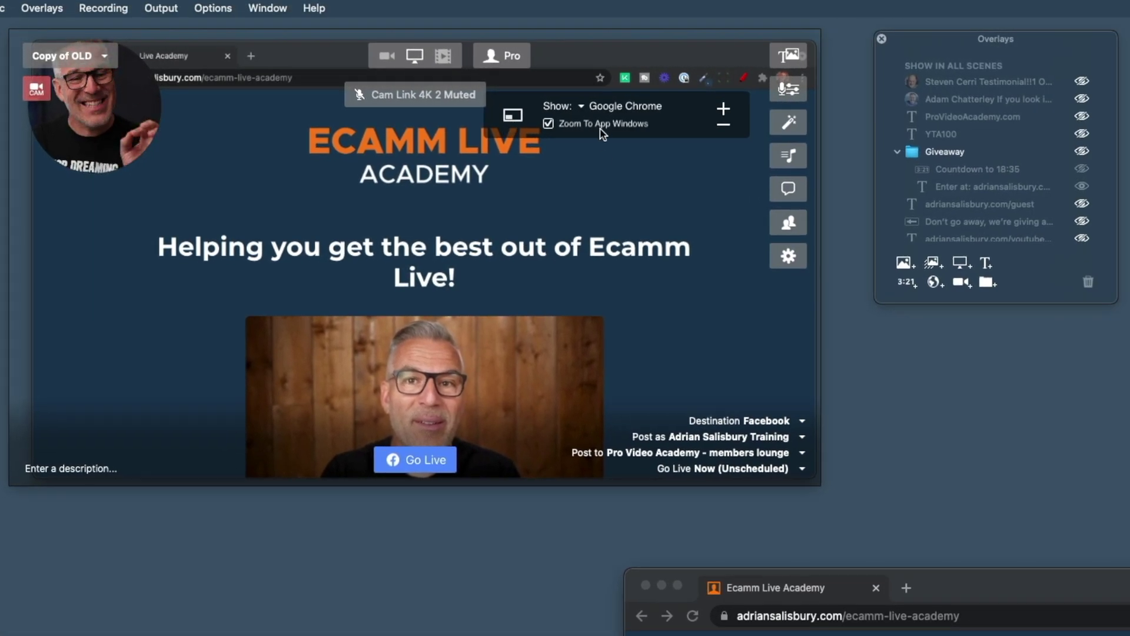
# Step: Move the screen-share options box lower and remove the circular camera picture from the duplicated scene
pyautogui.moveTo(669, 128); pyautogui.dragTo(681, 209)
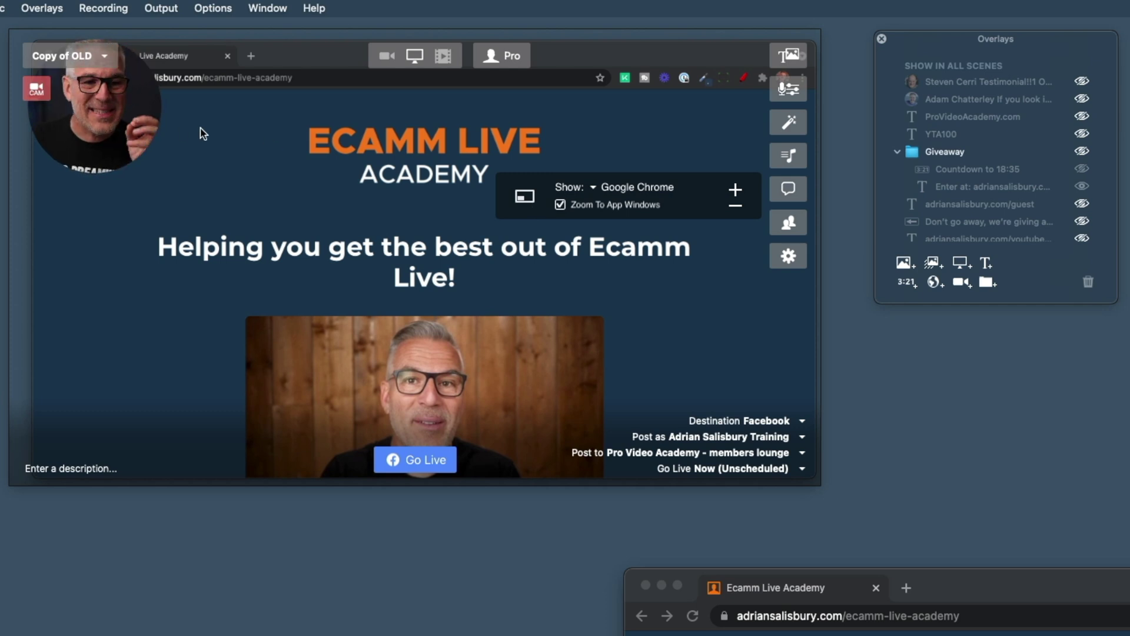
pyautogui.moveTo(144, 126); pyautogui.dragTo(175, 192)
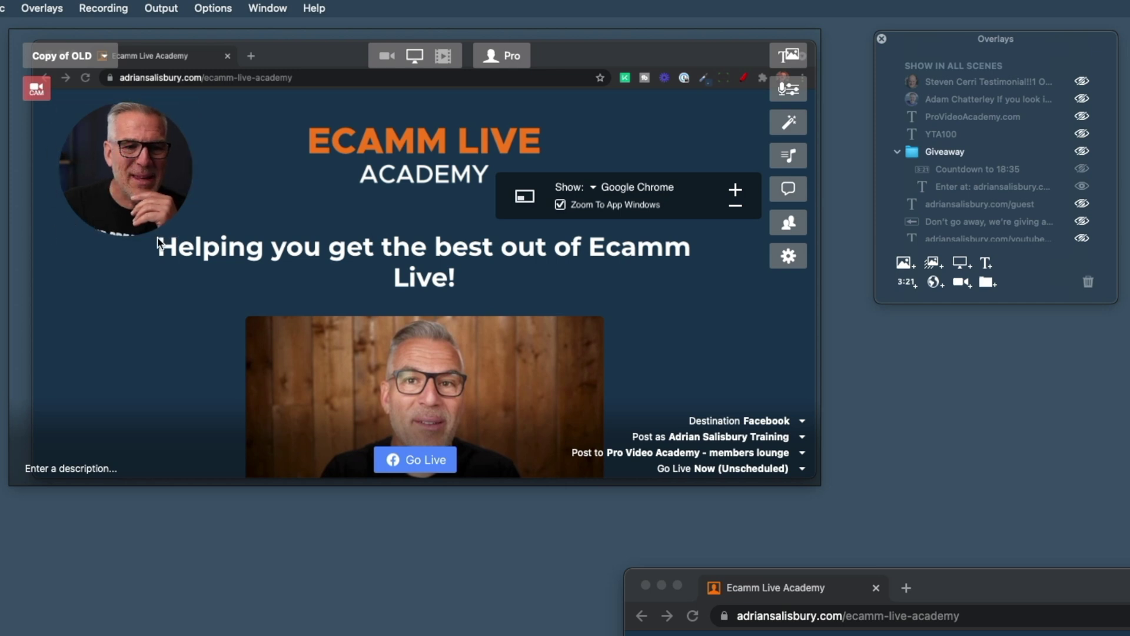
pyautogui.moveTo(187, 230)
pyautogui.mouseDown()
pyautogui.moveTo(230, 271)
pyautogui.moveTo(199, 216)
pyautogui.mouseUp()
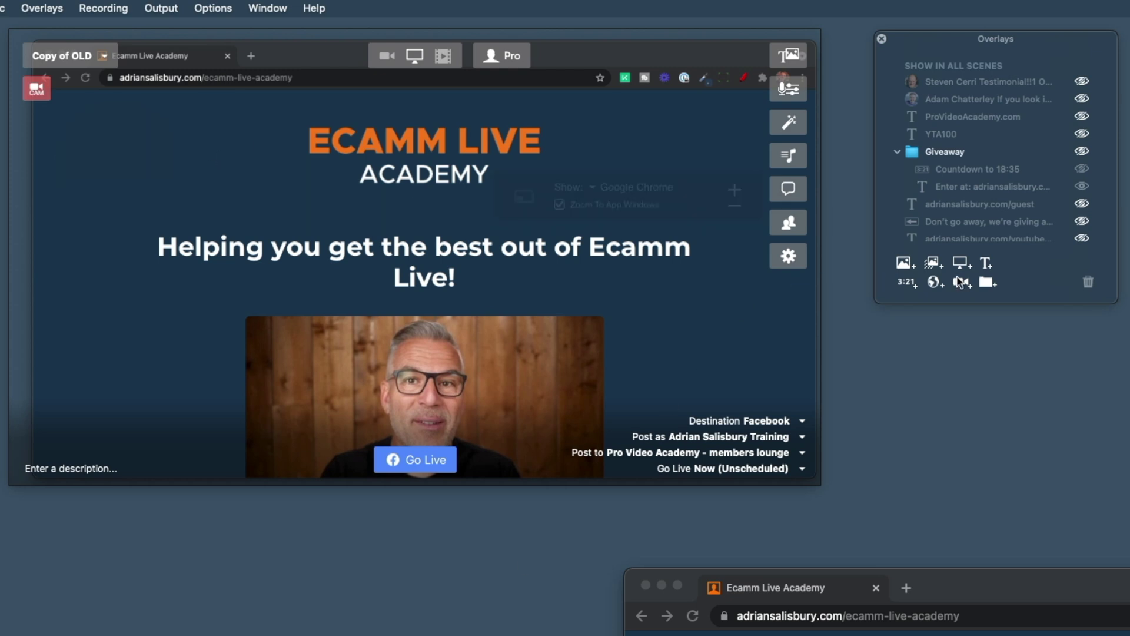
# Step: Add a camera overlay to the current scene, place it at the shared page's upper-left corner and set its camera to Cam Link 4K
pyautogui.click(962, 284)
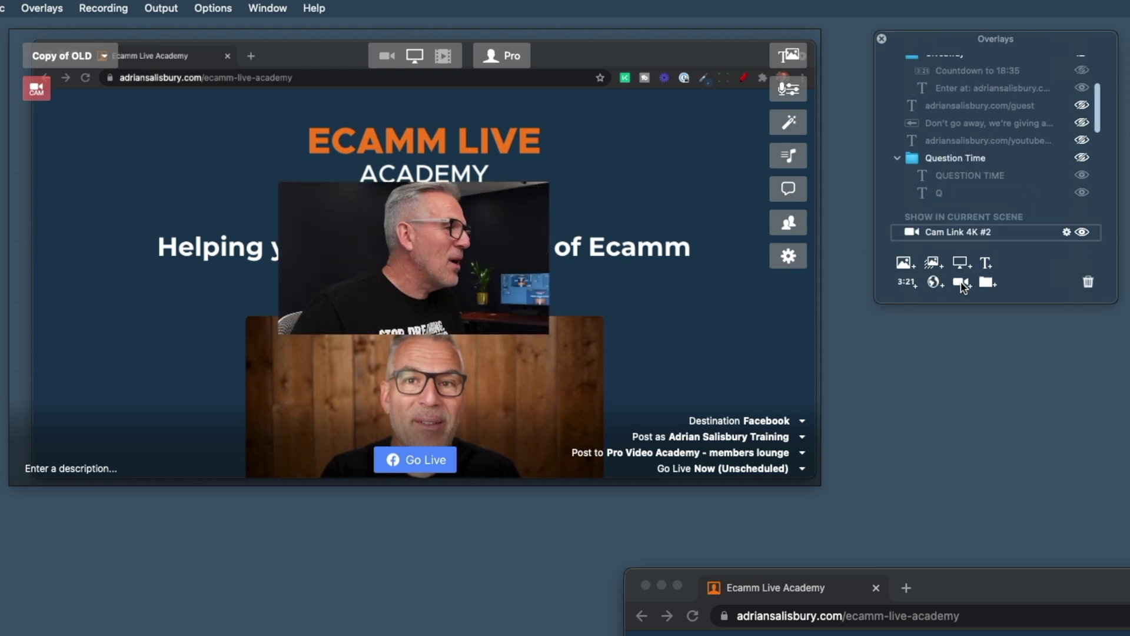
pyautogui.moveTo(441, 277); pyautogui.dragTo(204, 164)
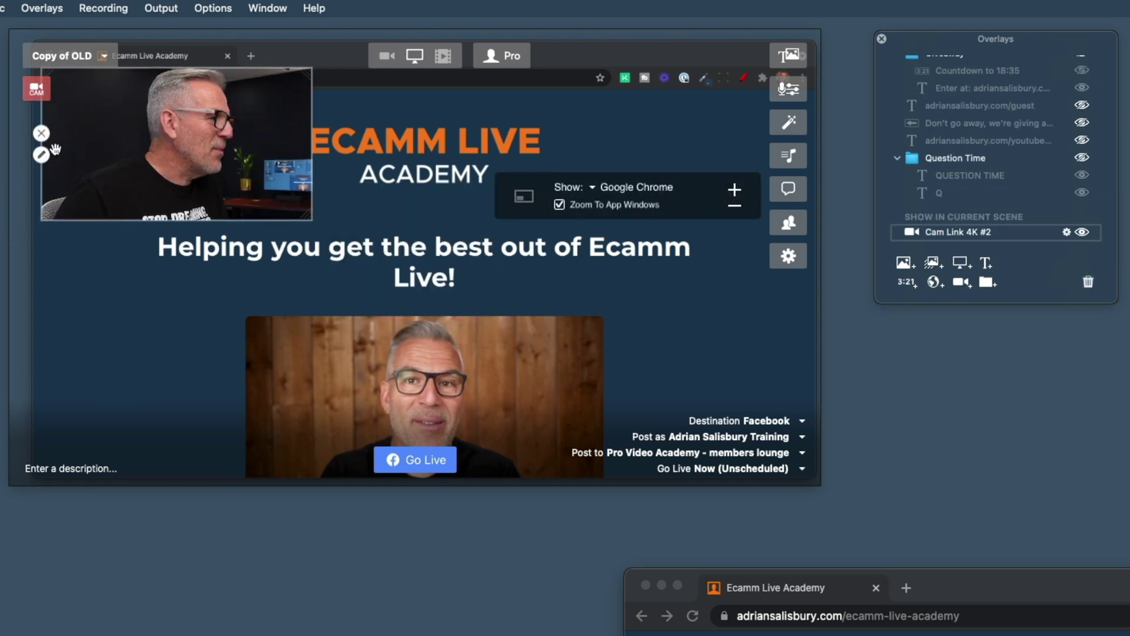
pyautogui.click(42, 155)
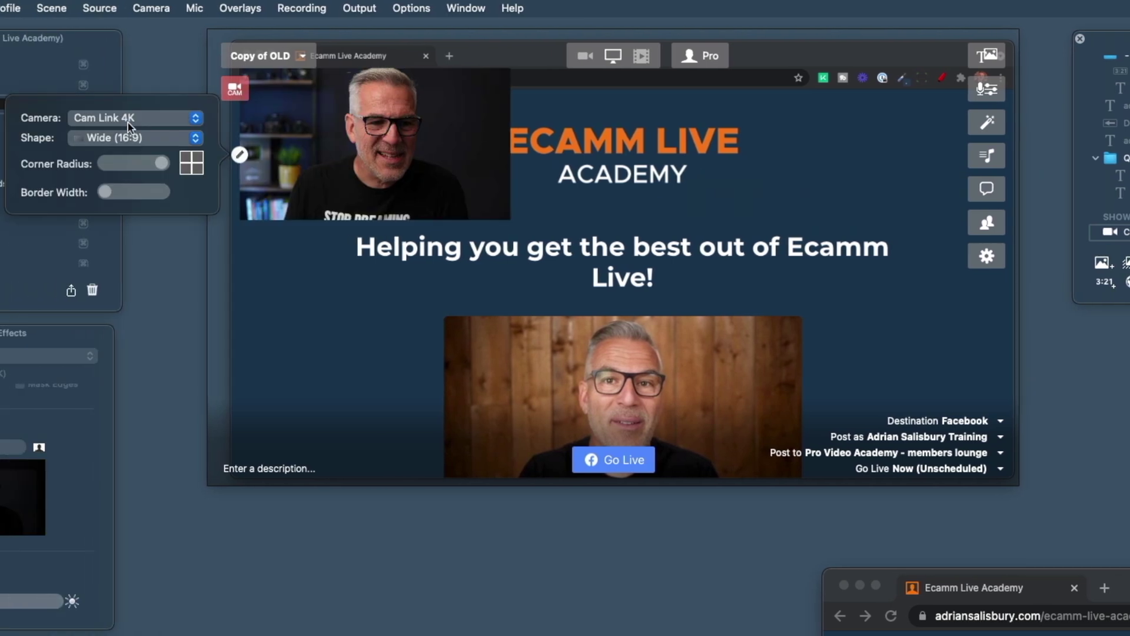
# Step: Set the camera overlay's shape to Custom and shrink it to a narrower frame
pyautogui.click(132, 137)
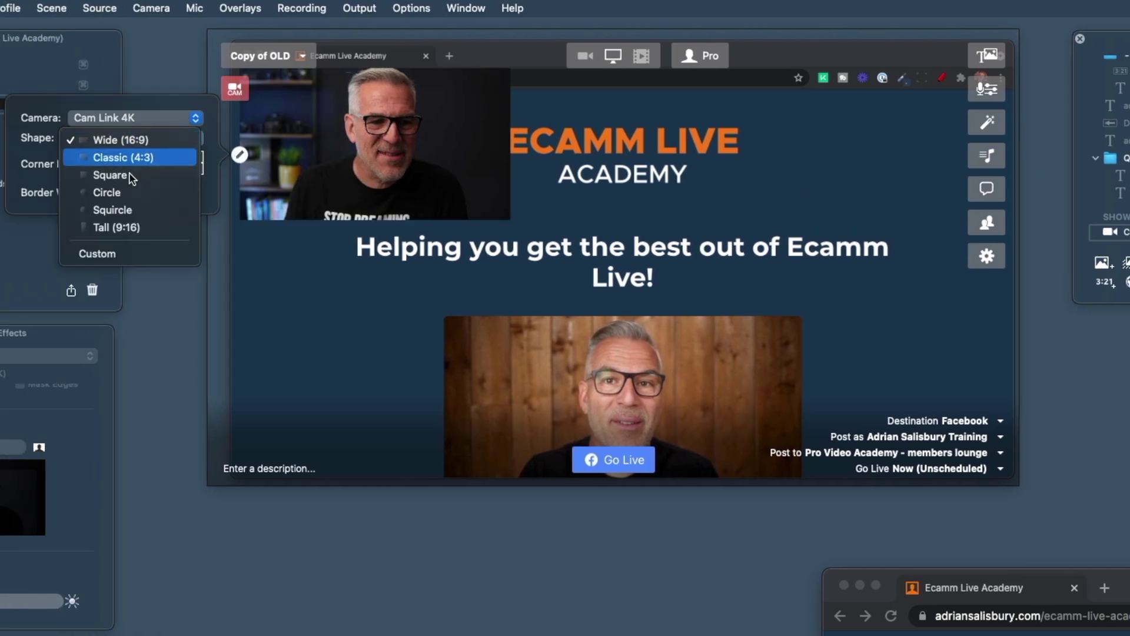
pyautogui.click(100, 252)
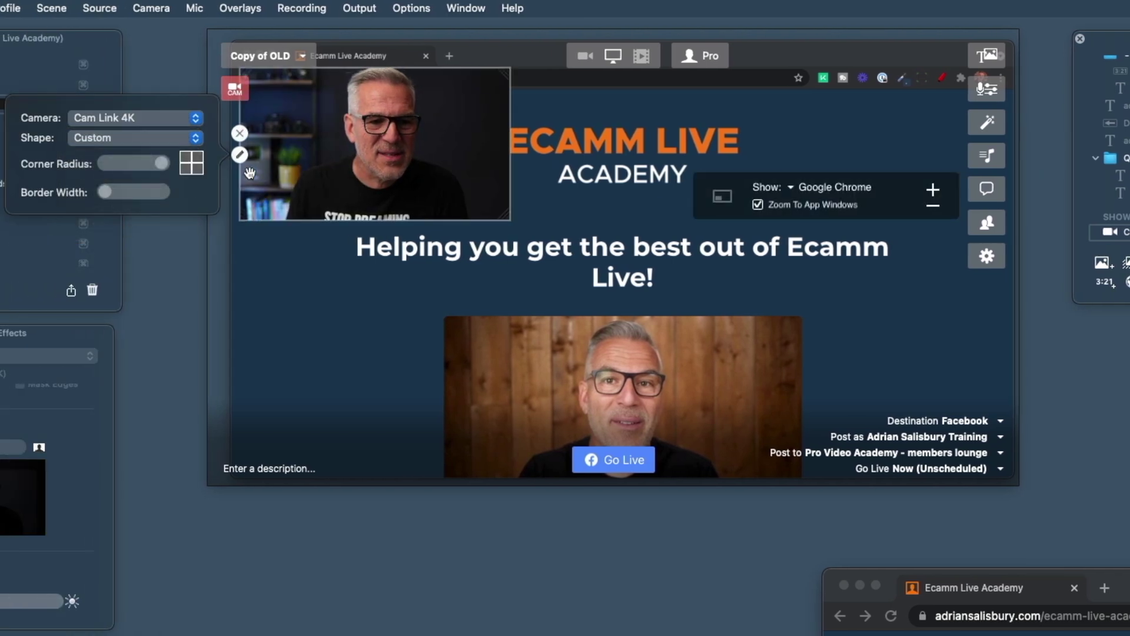
pyautogui.moveTo(504, 215); pyautogui.dragTo(432, 207)
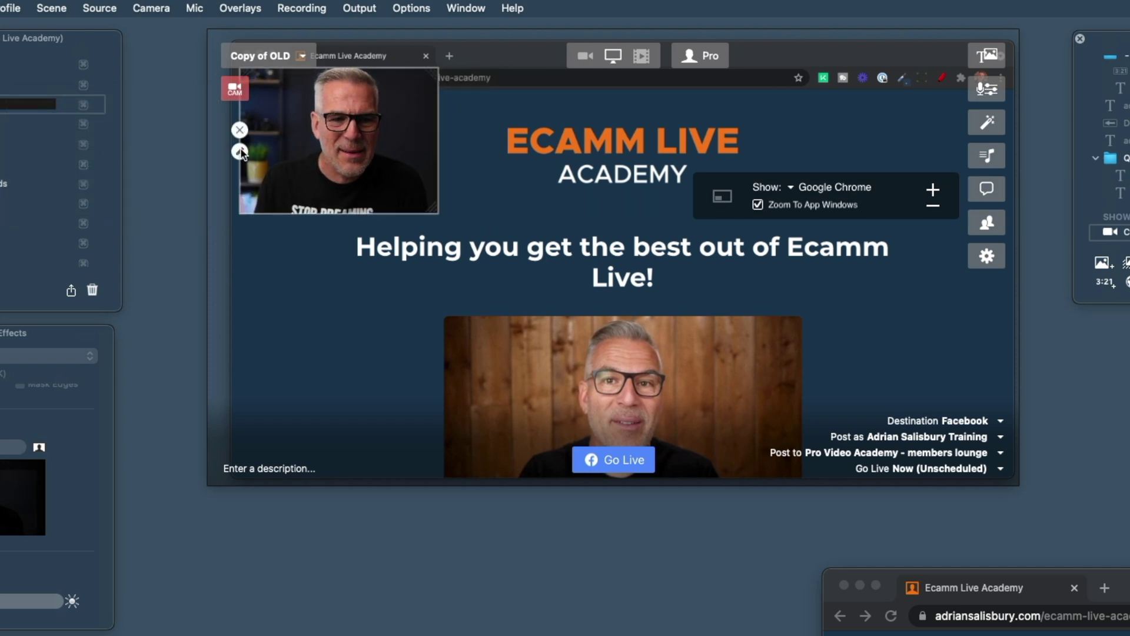
# Step: Set the camera overlay's shape to Square and move it to the upper-right area of the shared web page
pyautogui.click(143, 138)
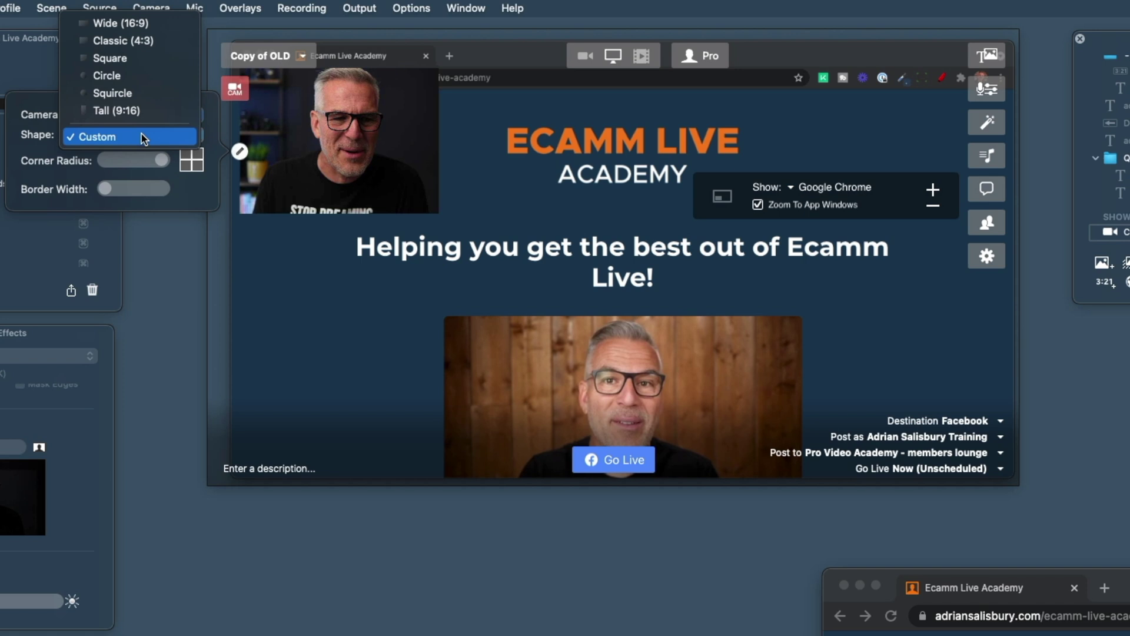
pyautogui.click(113, 57)
pyautogui.moveTo(335, 183); pyautogui.dragTo(361, 215)
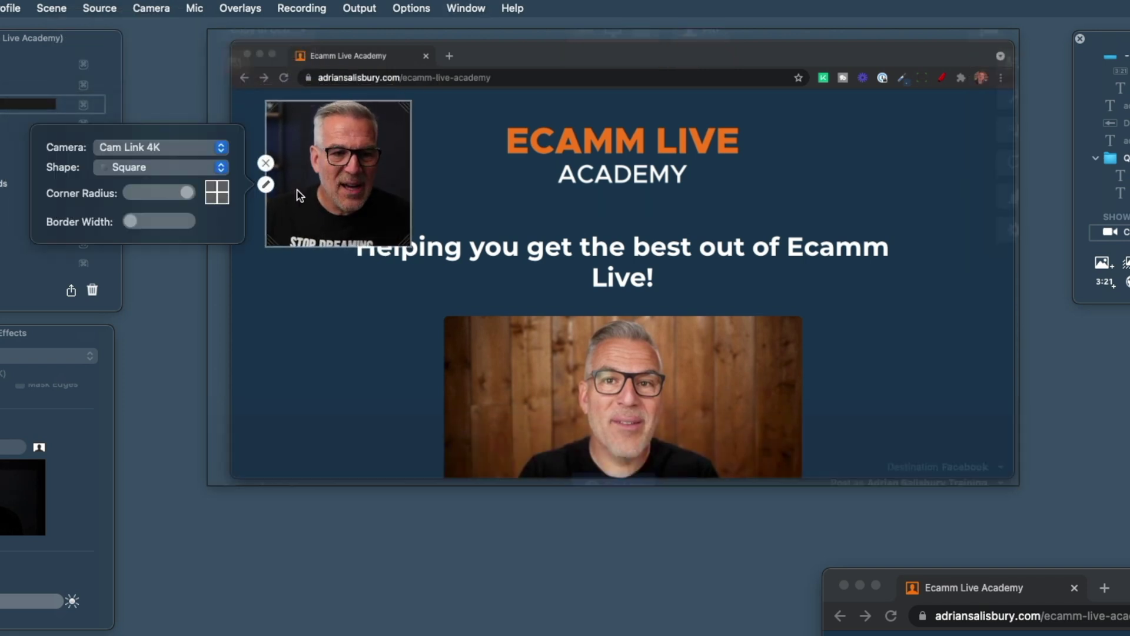
pyautogui.moveTo(300, 195); pyautogui.dragTo(844, 214)
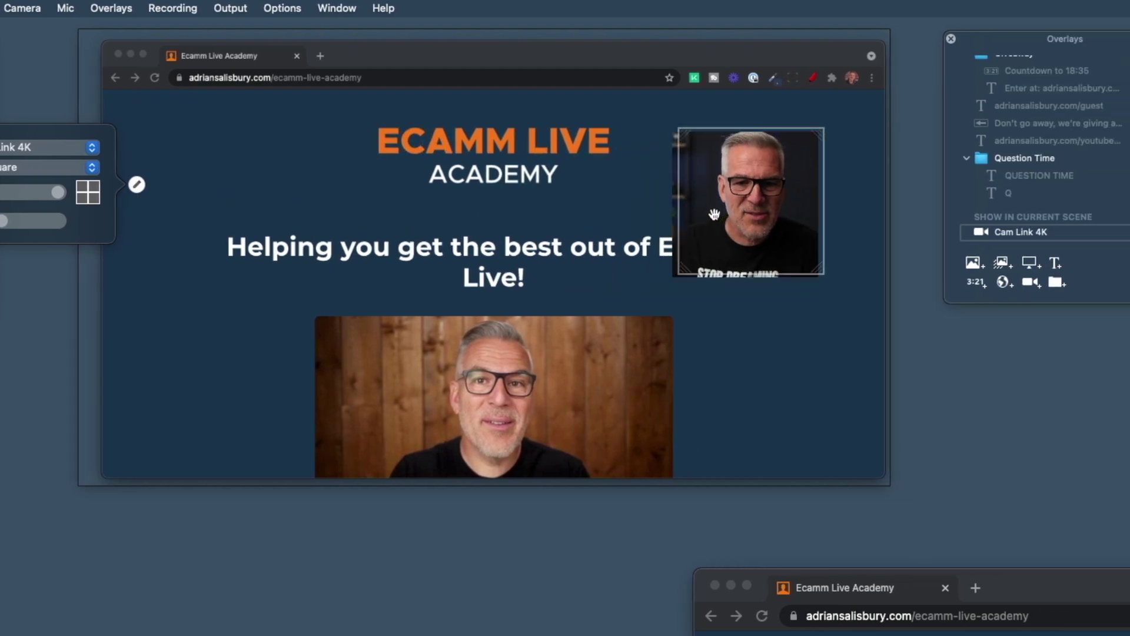
pyautogui.moveTo(714, 214); pyautogui.dragTo(752, 189)
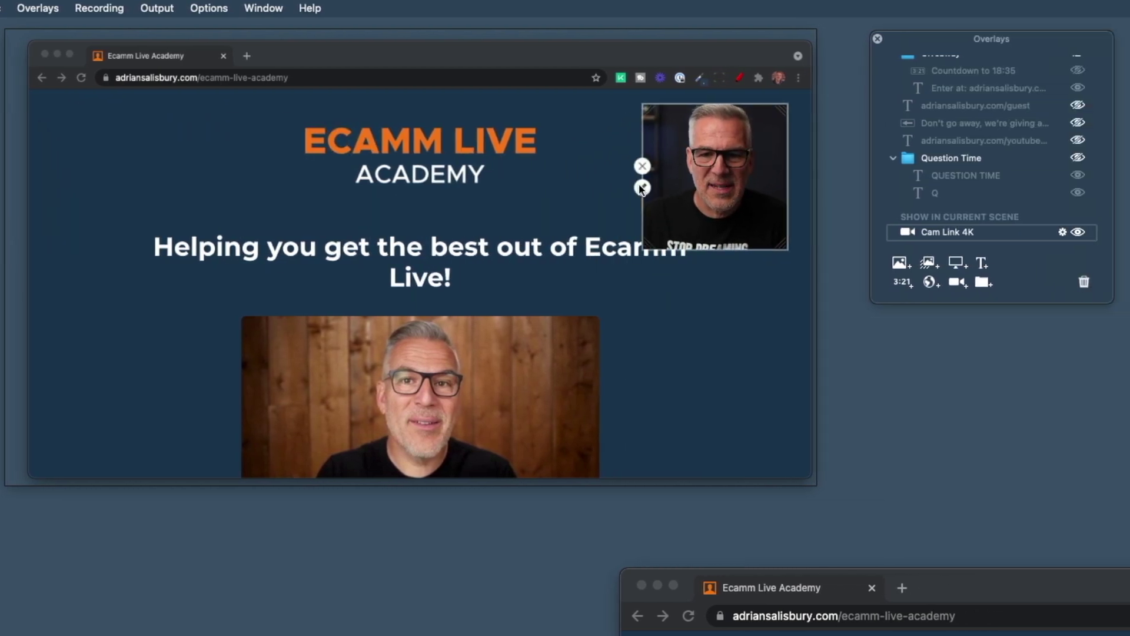
# Step: Add a border to the square camera overlay and colour it with the saved teal swatch
pyautogui.click(643, 188)
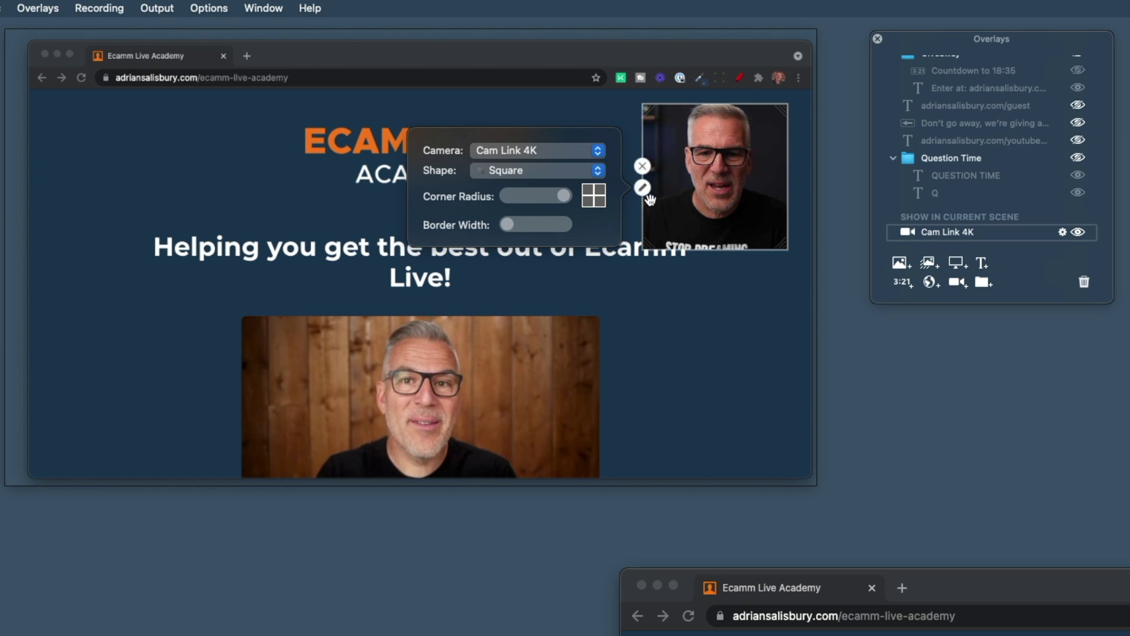
pyautogui.moveTo(507, 225); pyautogui.dragTo(516, 228)
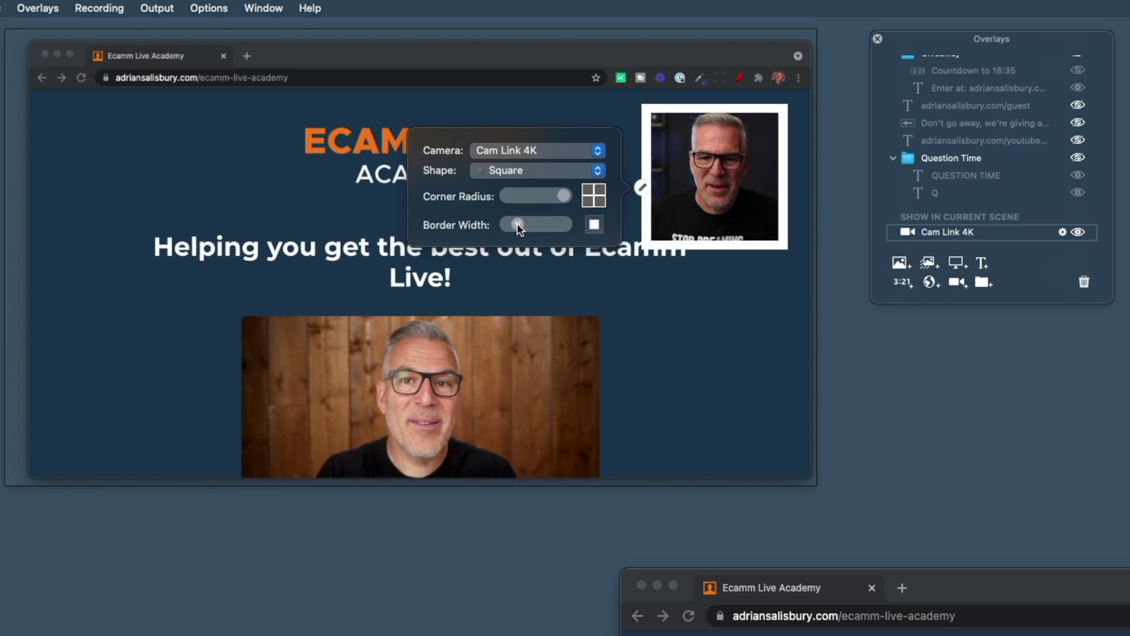
pyautogui.click(594, 225)
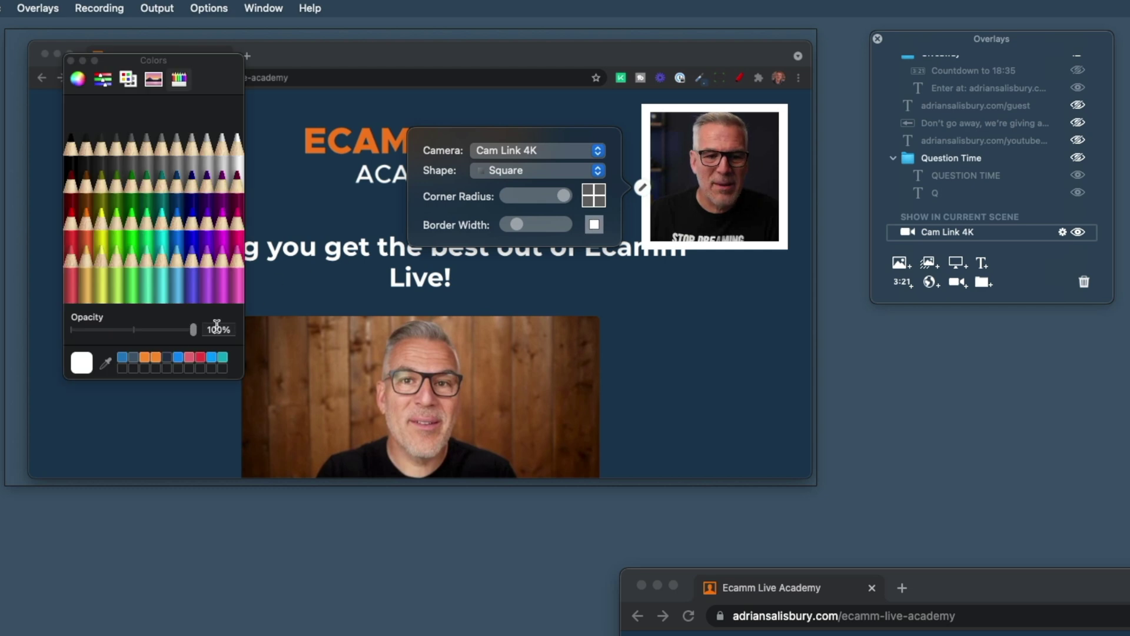
pyautogui.click(222, 358)
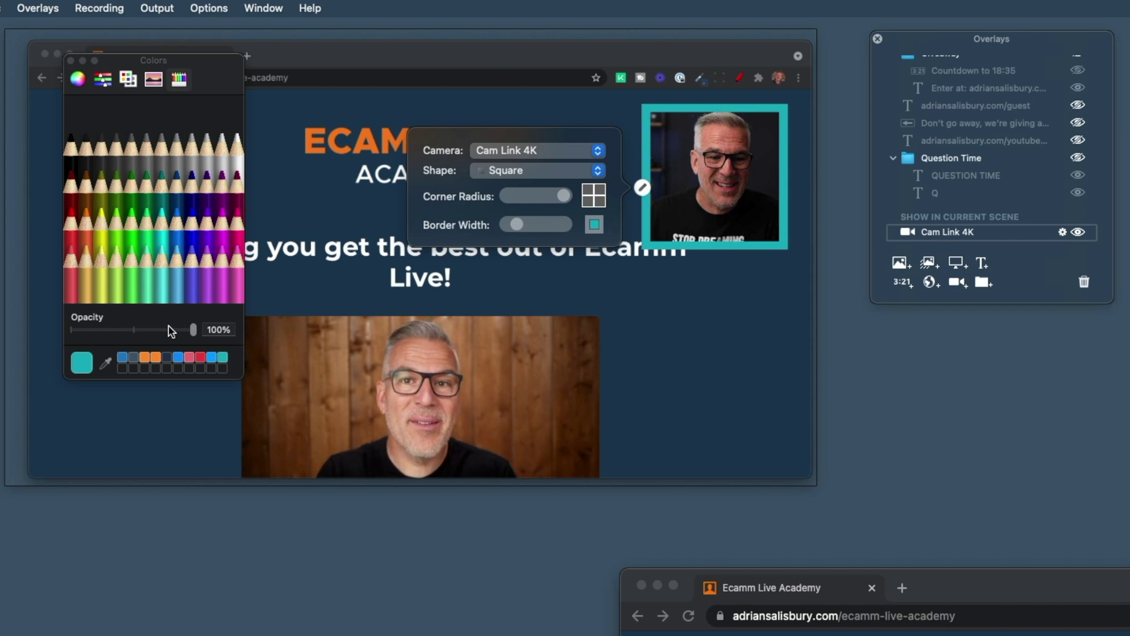
# Step: Try the teal border at 73% opacity and restore it to 100%
pyautogui.moveTo(171, 330)
pyautogui.mouseDown()
pyautogui.moveTo(139, 330)
pyautogui.moveTo(162, 329)
pyautogui.mouseUp()
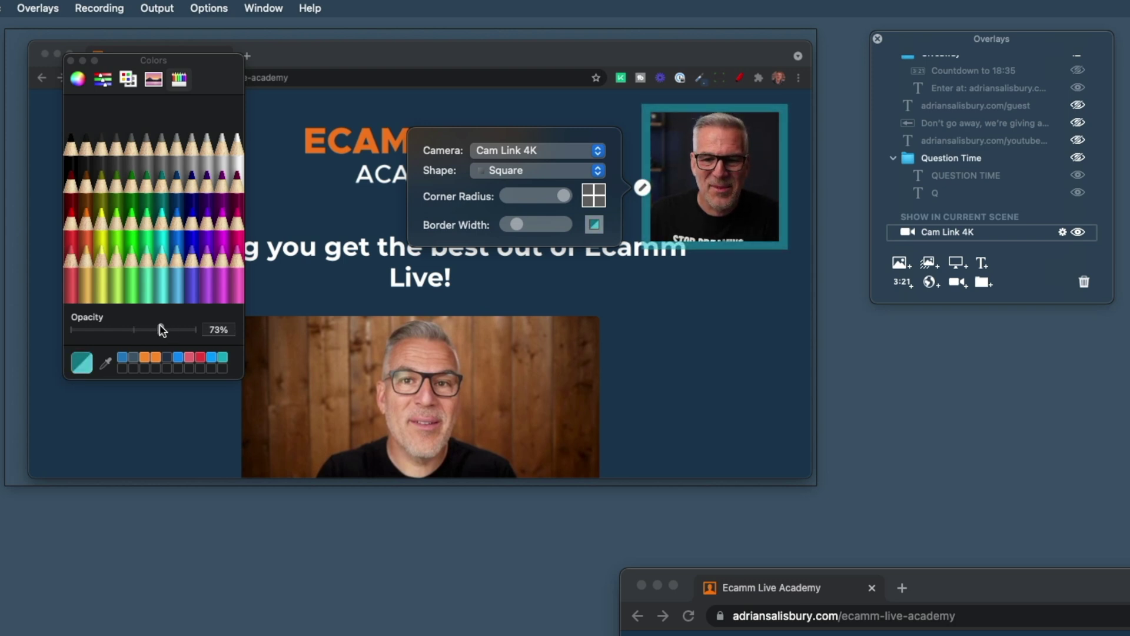
pyautogui.moveTo(723, 242)
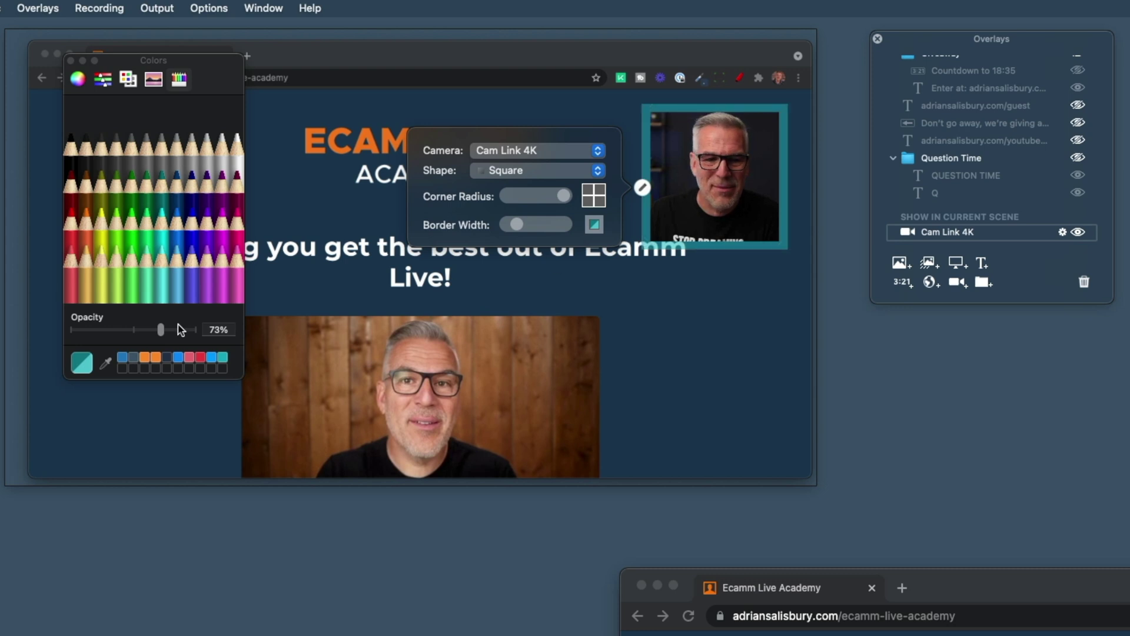
pyautogui.moveTo(163, 329); pyautogui.dragTo(190, 329)
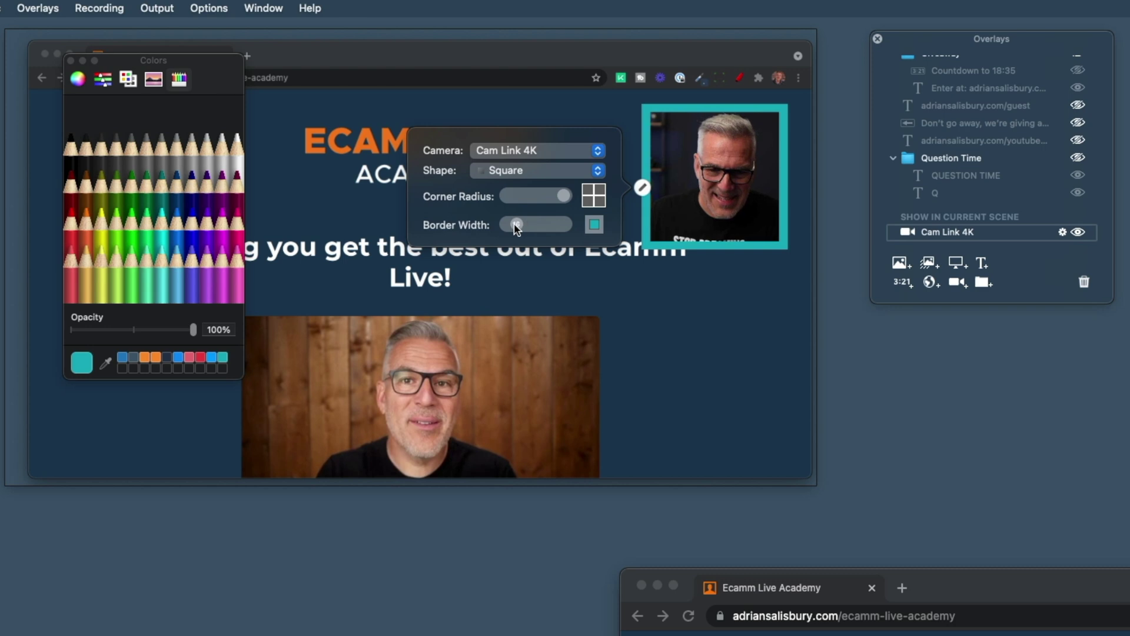
# Step: Close the overlay settings and move the teal-bordered camera overlay up into the shared page's upper-right corner
pyautogui.click(696, 312)
pyautogui.moveTo(716, 191); pyautogui.dragTo(730, 130)
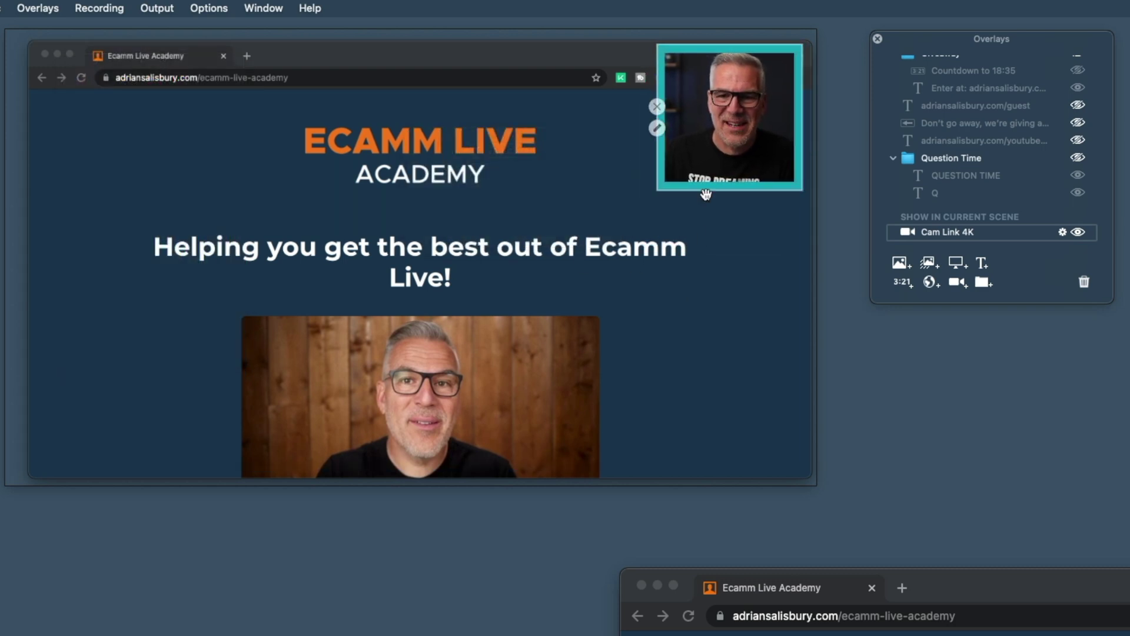
# Step: Try the Circle shape on the camera overlay, reducing its border width to 0 and bringing the teal border back
pyautogui.click(657, 129)
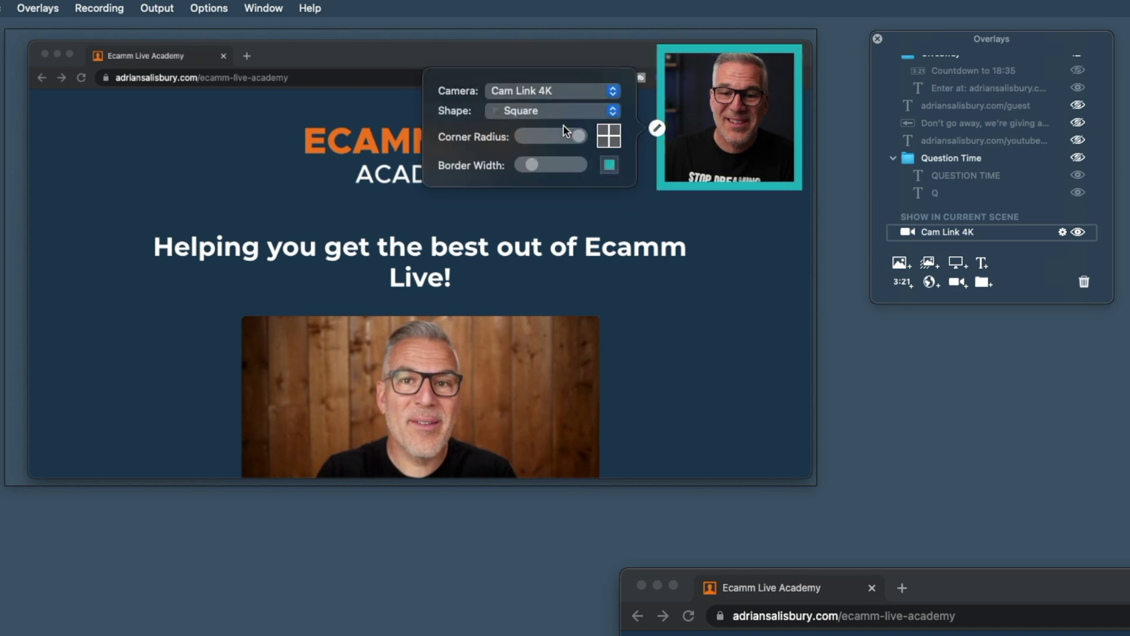
pyautogui.click(532, 111)
pyautogui.click(532, 124)
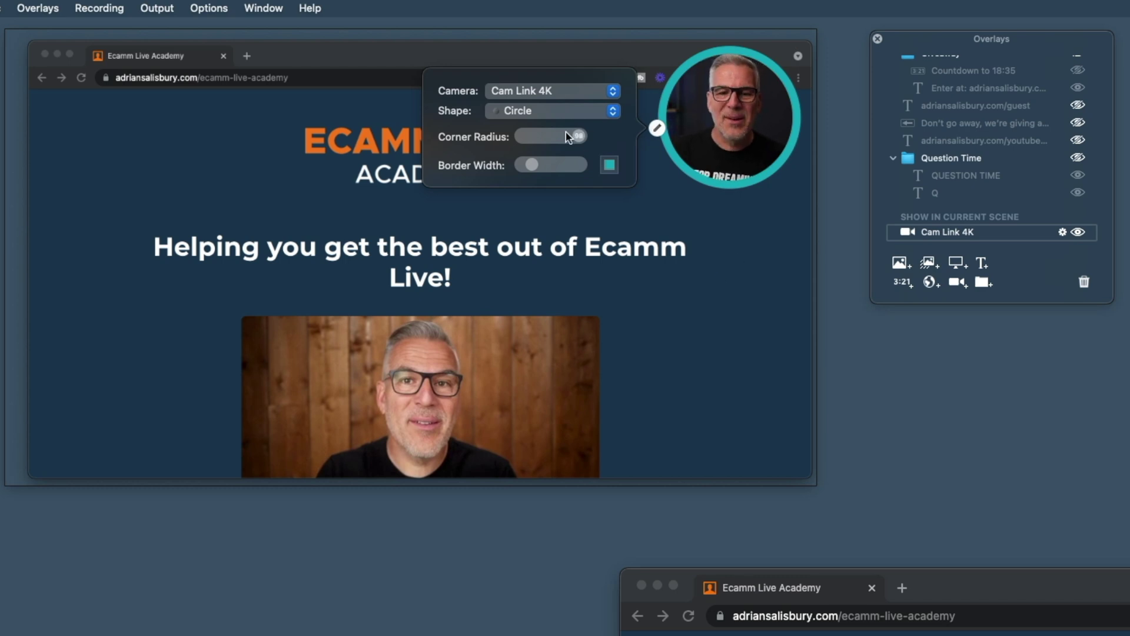
pyautogui.moveTo(531, 164); pyautogui.dragTo(511, 168)
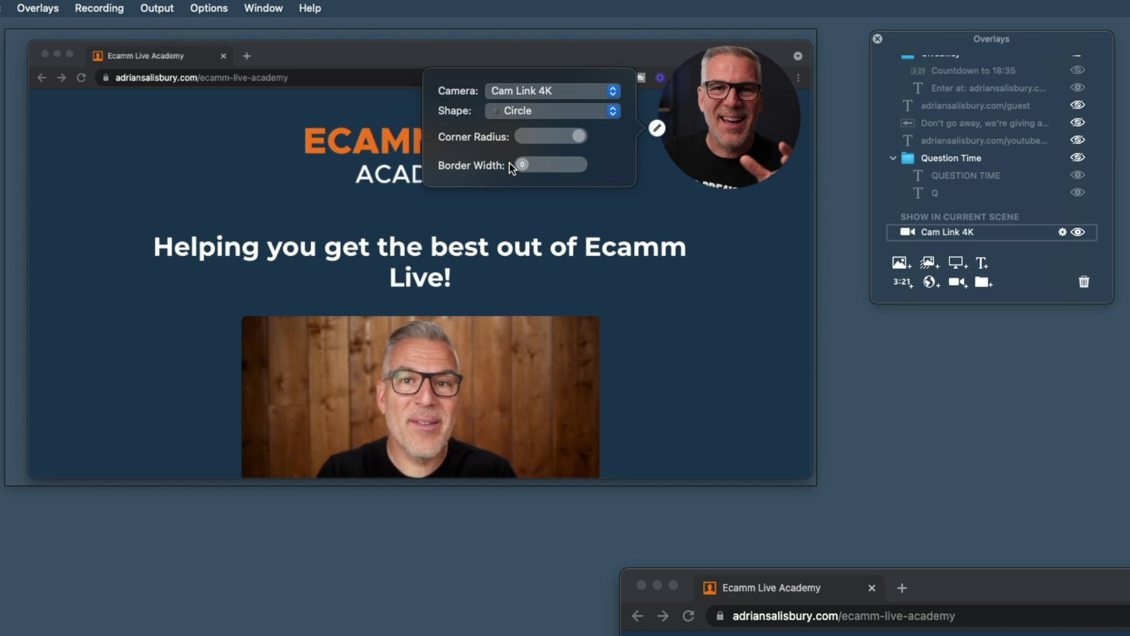
pyautogui.moveTo(516, 168); pyautogui.dragTo(528, 168)
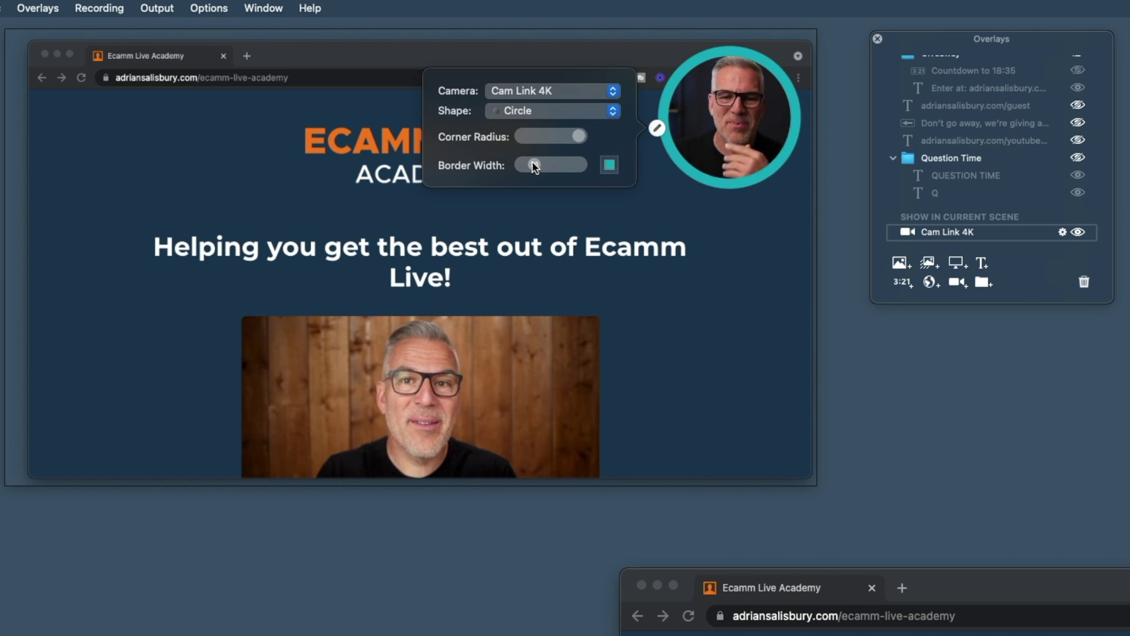
# Step: Set the camera overlay's shape back to Square, round its corners and adjust the teal border's width
pyautogui.click(531, 112)
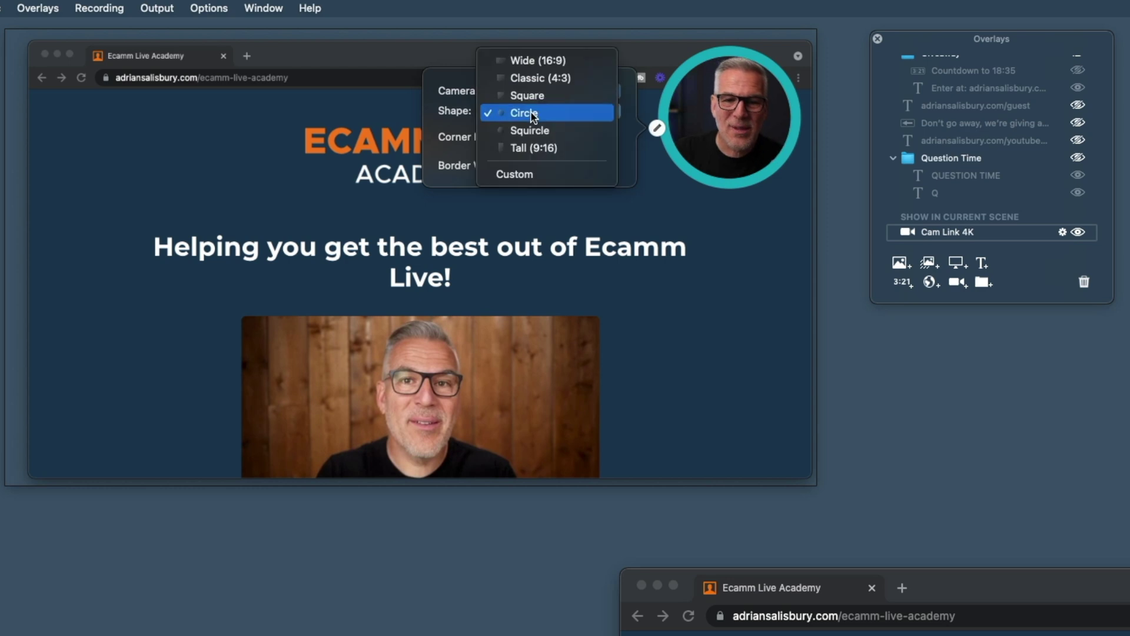
pyautogui.click(526, 96)
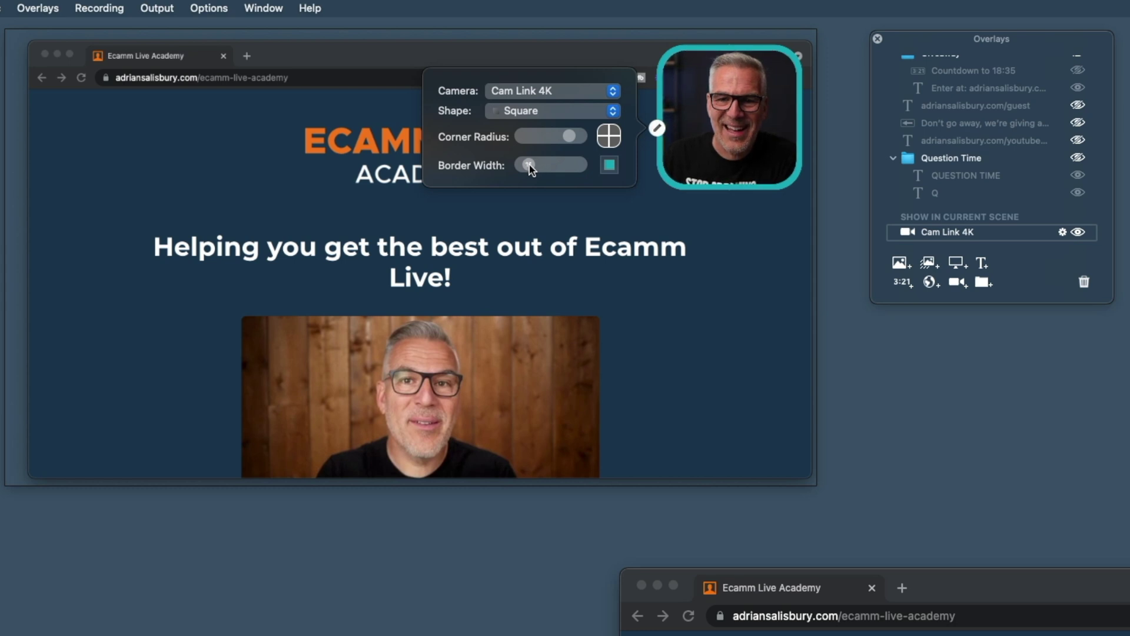
pyautogui.moveTo(534, 164); pyautogui.dragTo(532, 165)
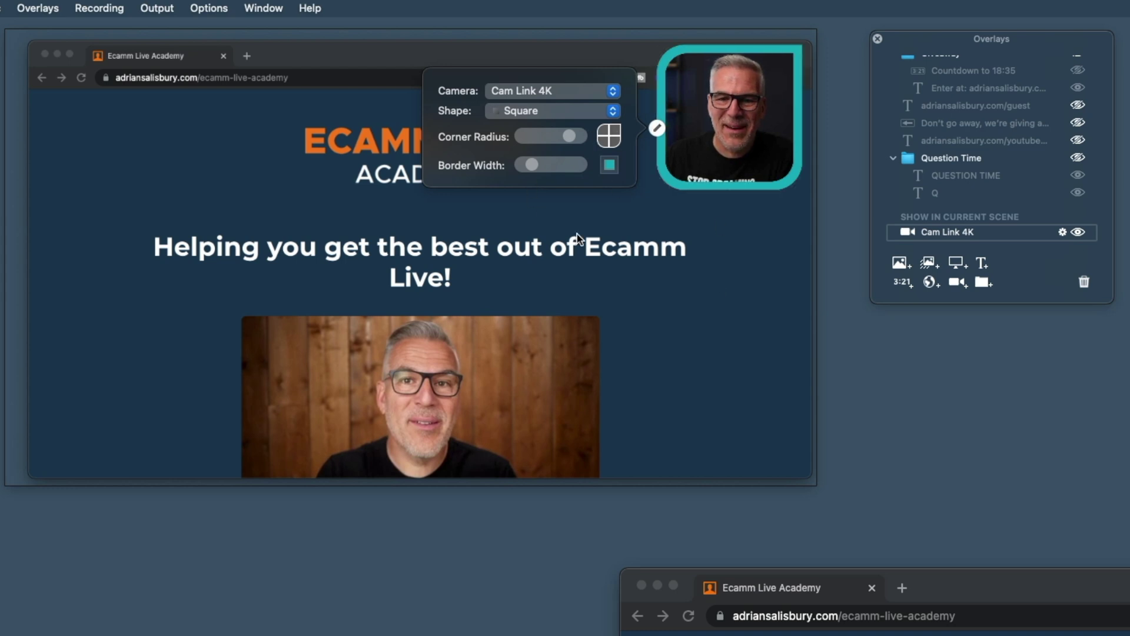
# Step: Move the camera overlay to the shared page's upper-left corner and switch between the scenes to compare the layouts
pyautogui.click(760, 273)
pyautogui.moveTo(755, 165); pyautogui.dragTo(732, 165)
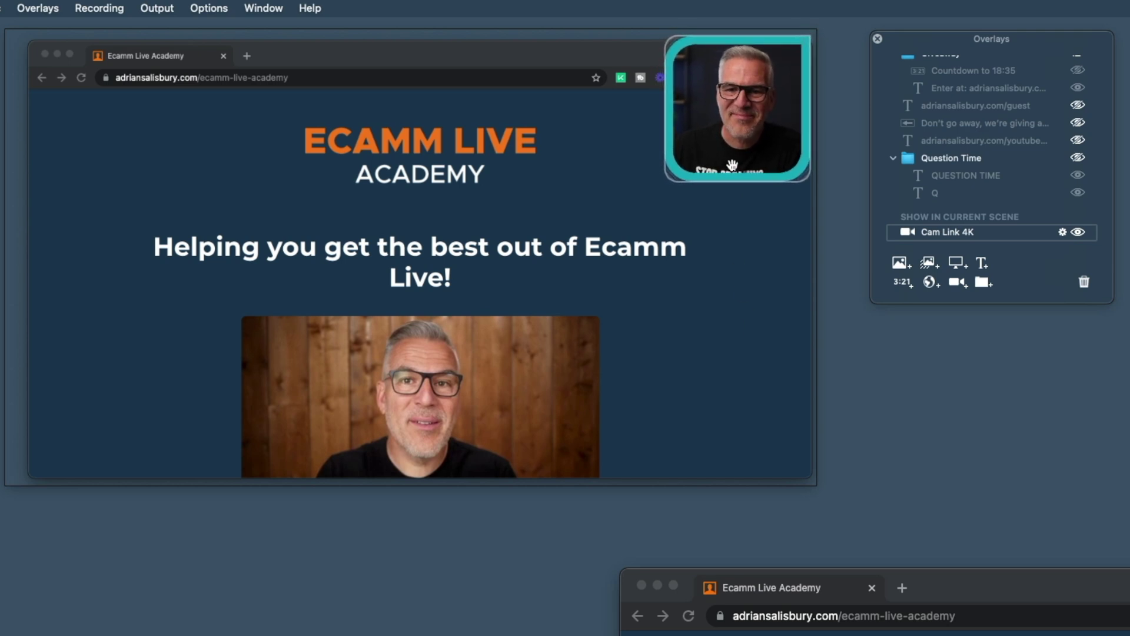
pyautogui.click(666, 120)
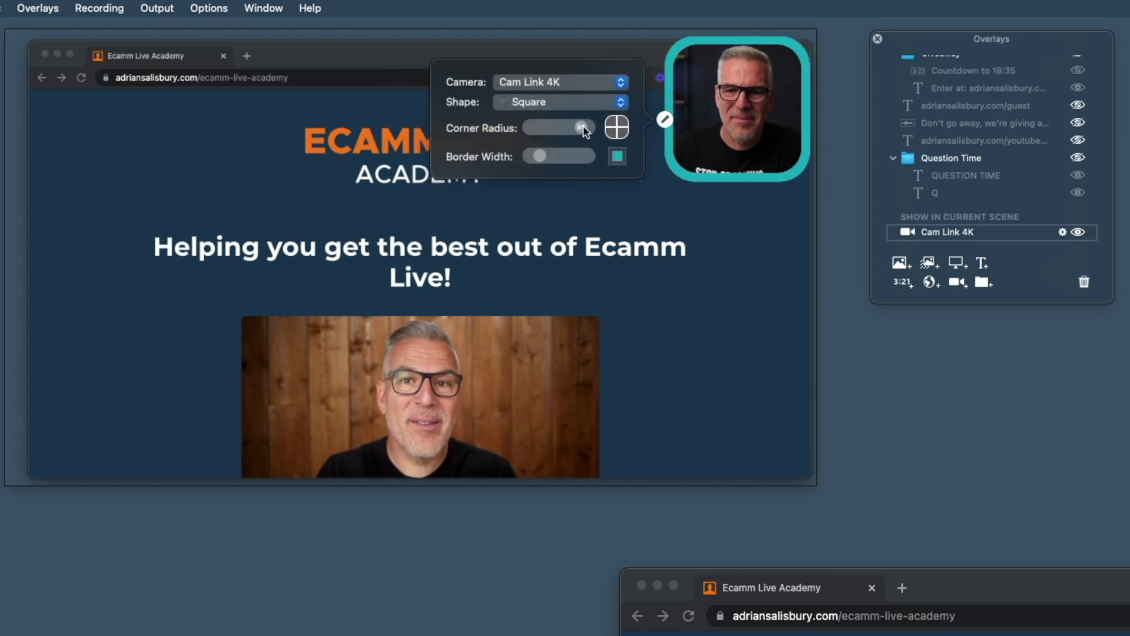
pyautogui.moveTo(733, 151); pyautogui.dragTo(81, 151)
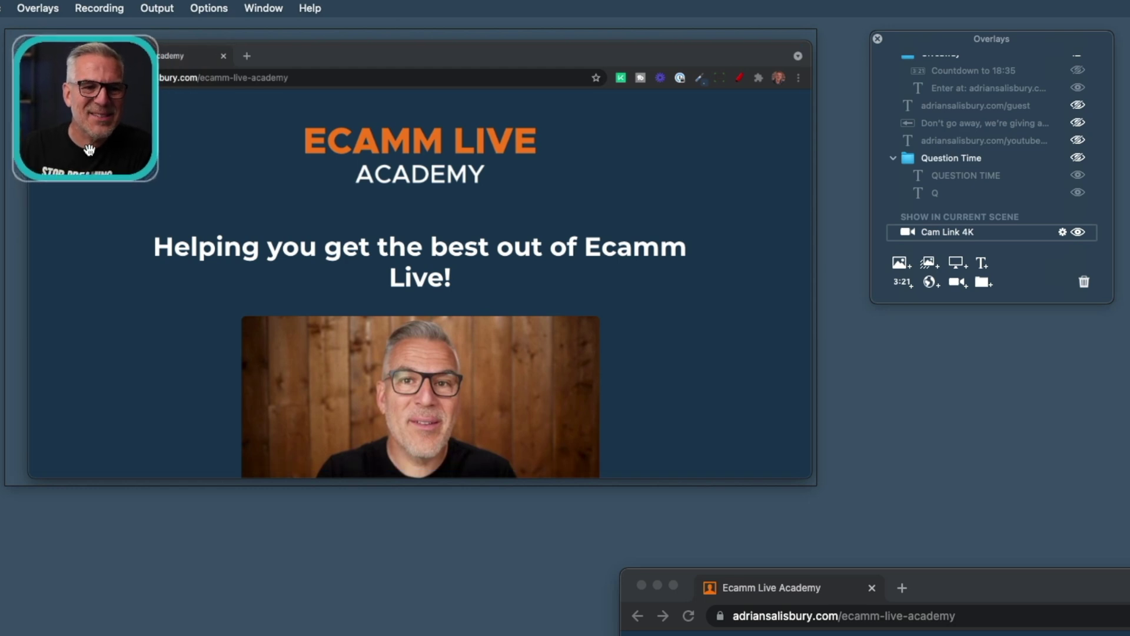
pyautogui.press('super+Down')
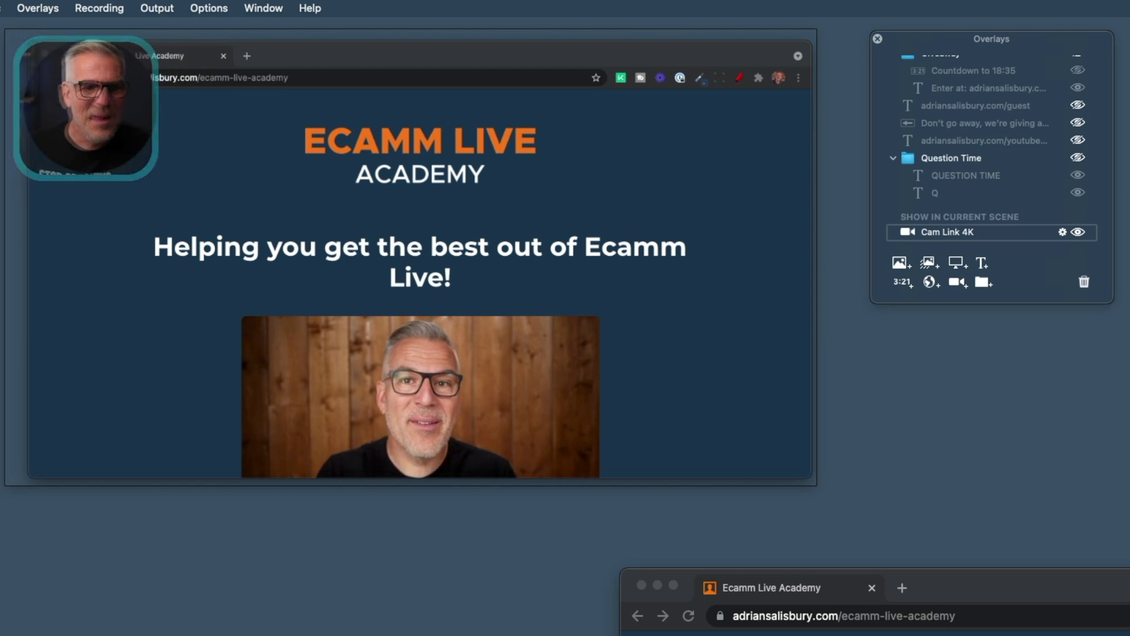
pyautogui.press('super+Down')
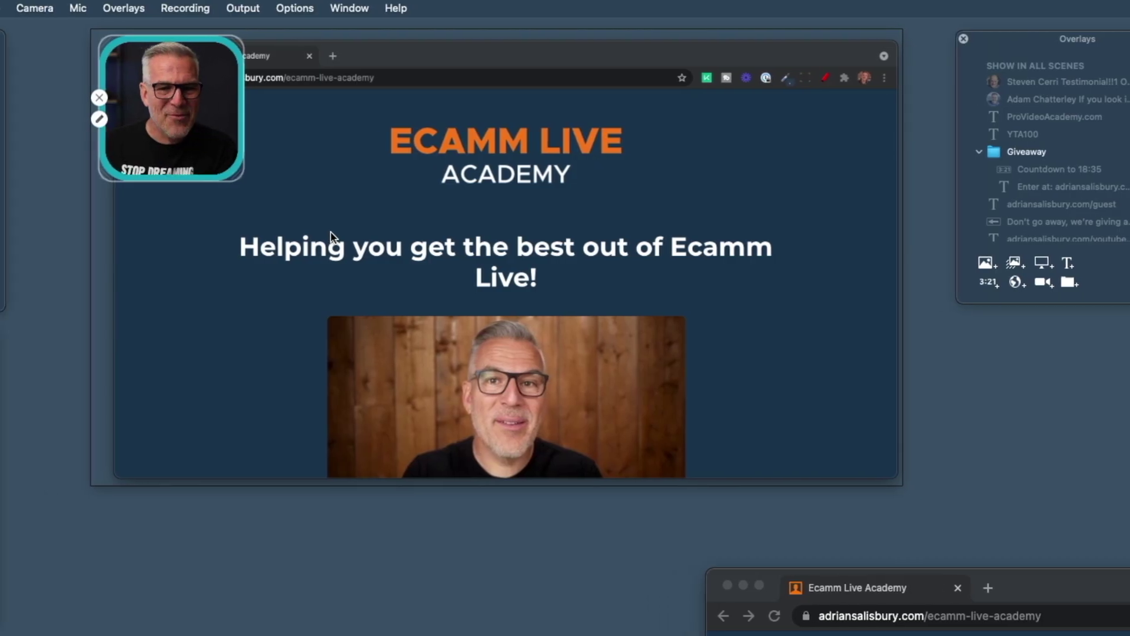
# Step: Set the scene's source to Blank and add a screen share overlay that shows Google Chrome
pyautogui.click(50, 7)
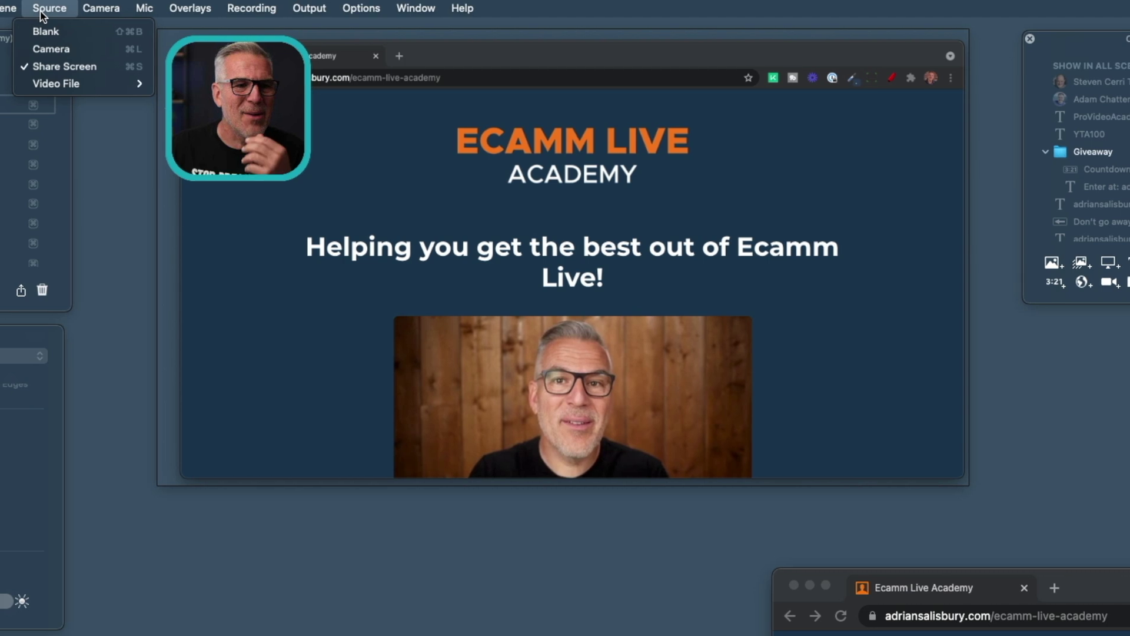
pyautogui.click(47, 32)
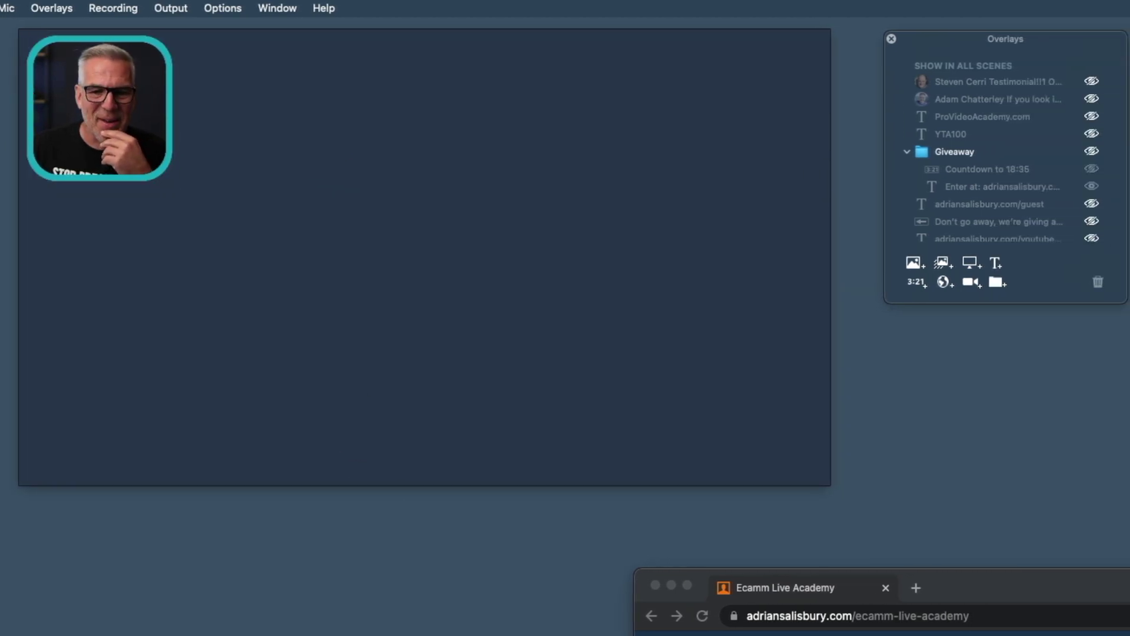
pyautogui.click(972, 264)
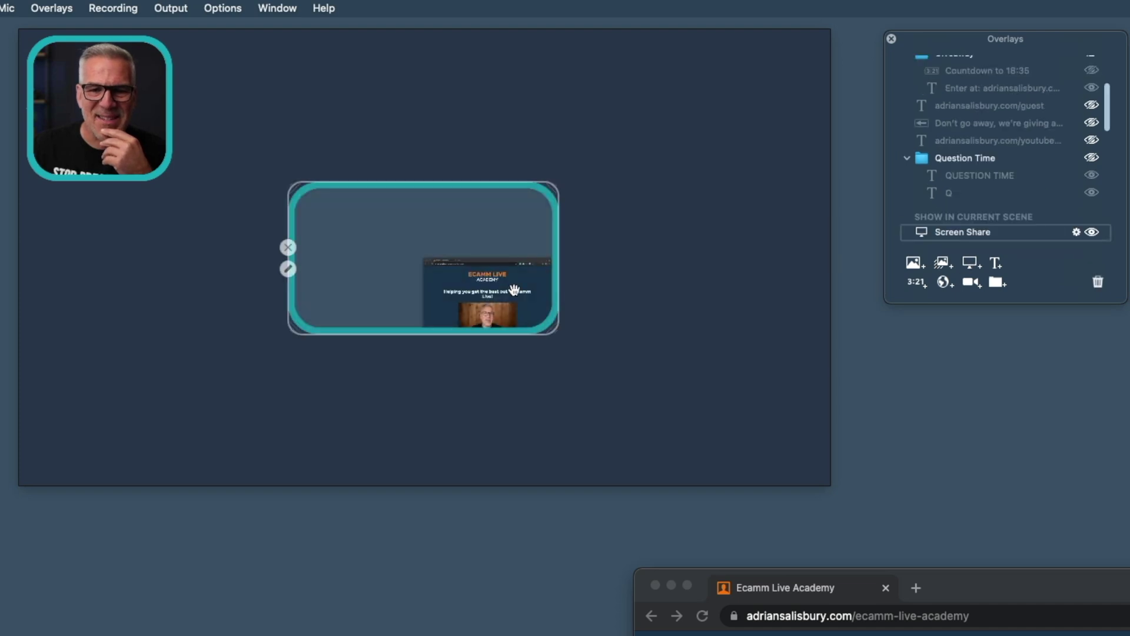
pyautogui.click(289, 271)
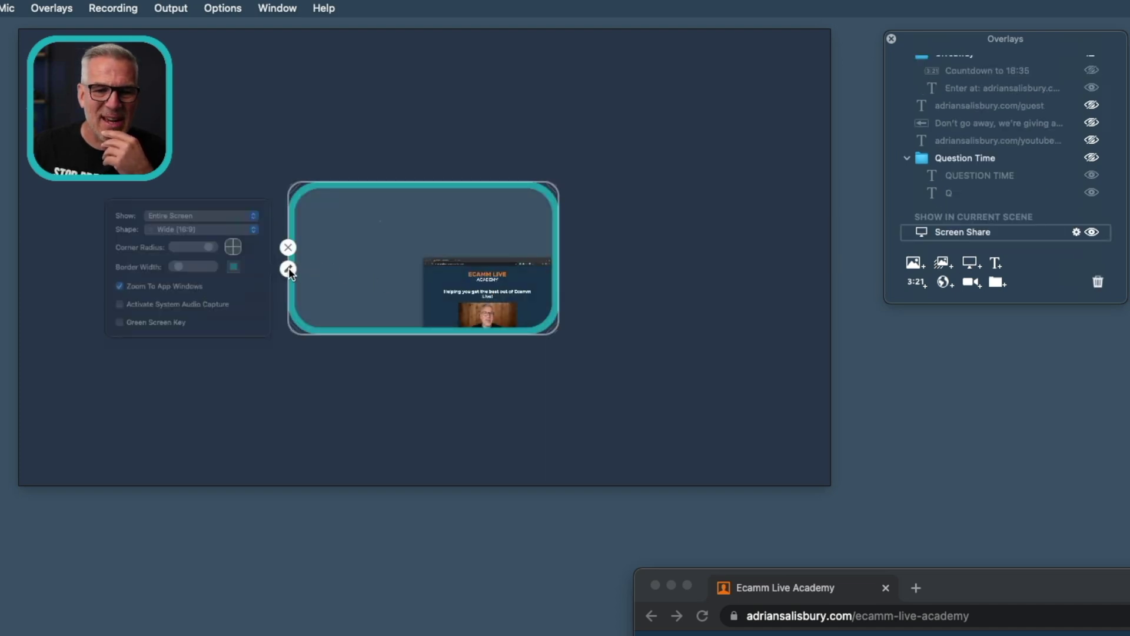
pyautogui.click(109, 194)
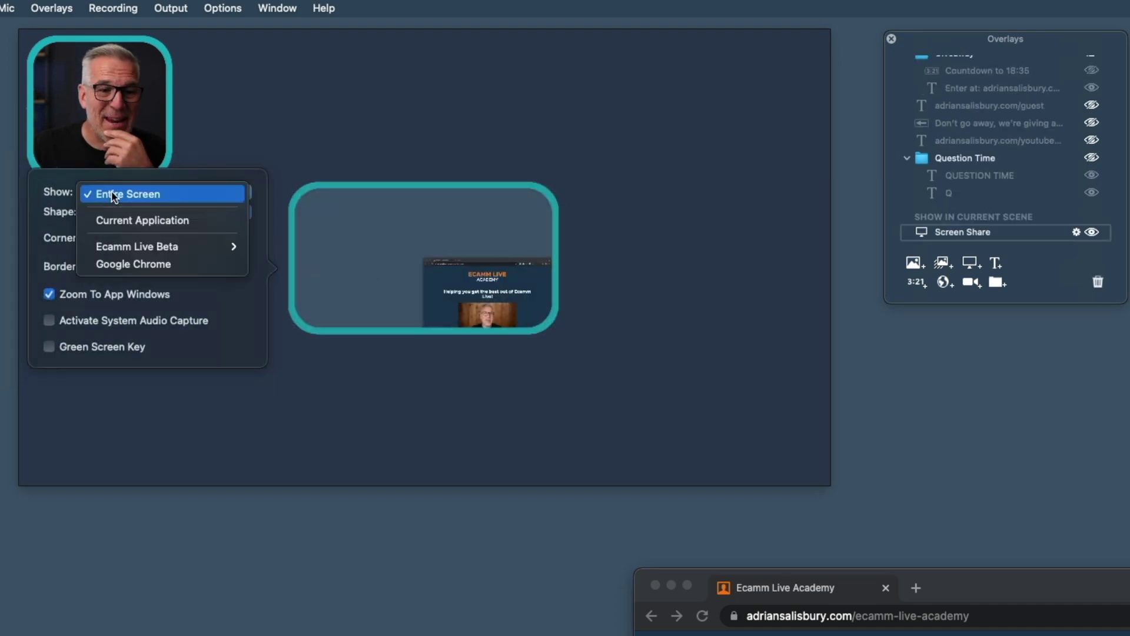
pyautogui.click(120, 263)
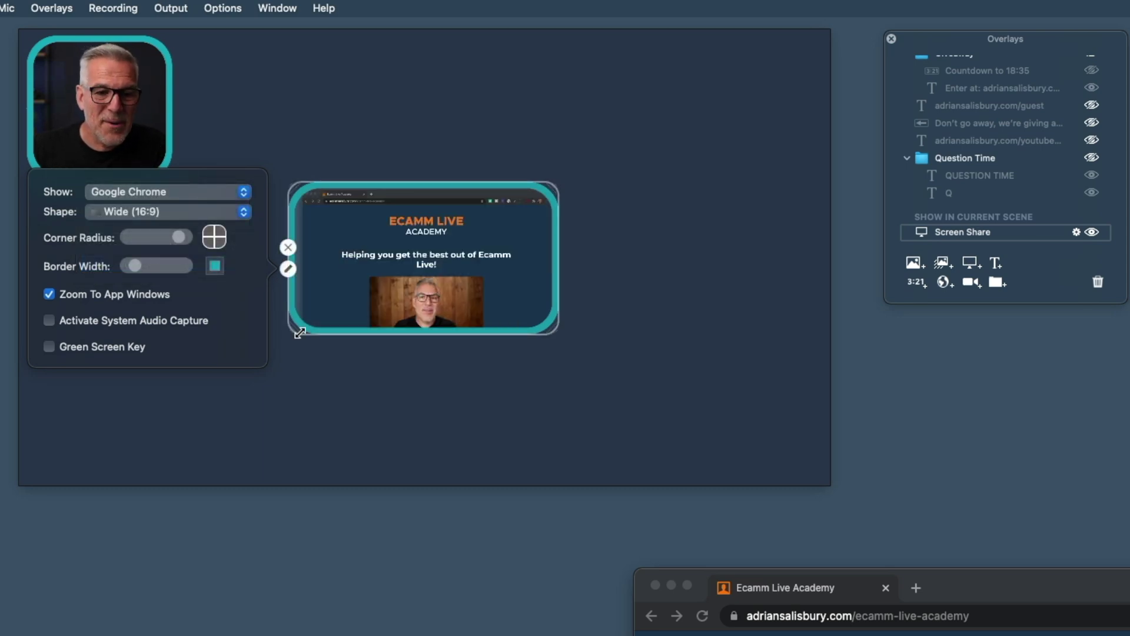
# Step: Enlarge the screen share overlay beside the camera overlay and set its shape to Custom, stretching it taller
pyautogui.moveTo(299, 332); pyautogui.dragTo(219, 375)
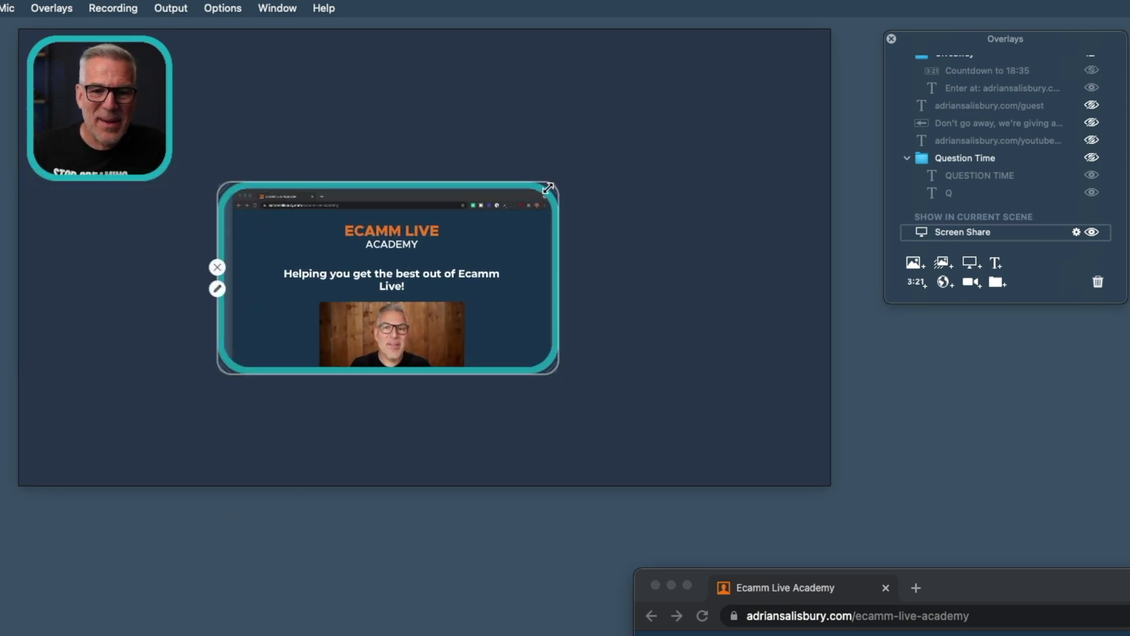
pyautogui.moveTo(548, 188); pyautogui.dragTo(812, 41)
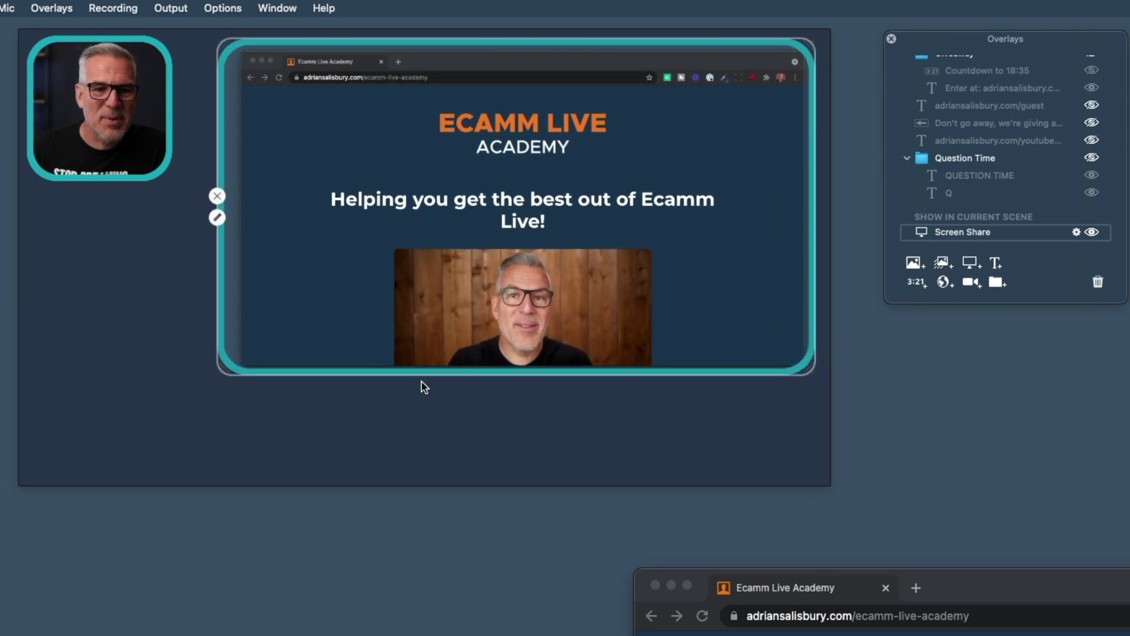
pyautogui.click(218, 218)
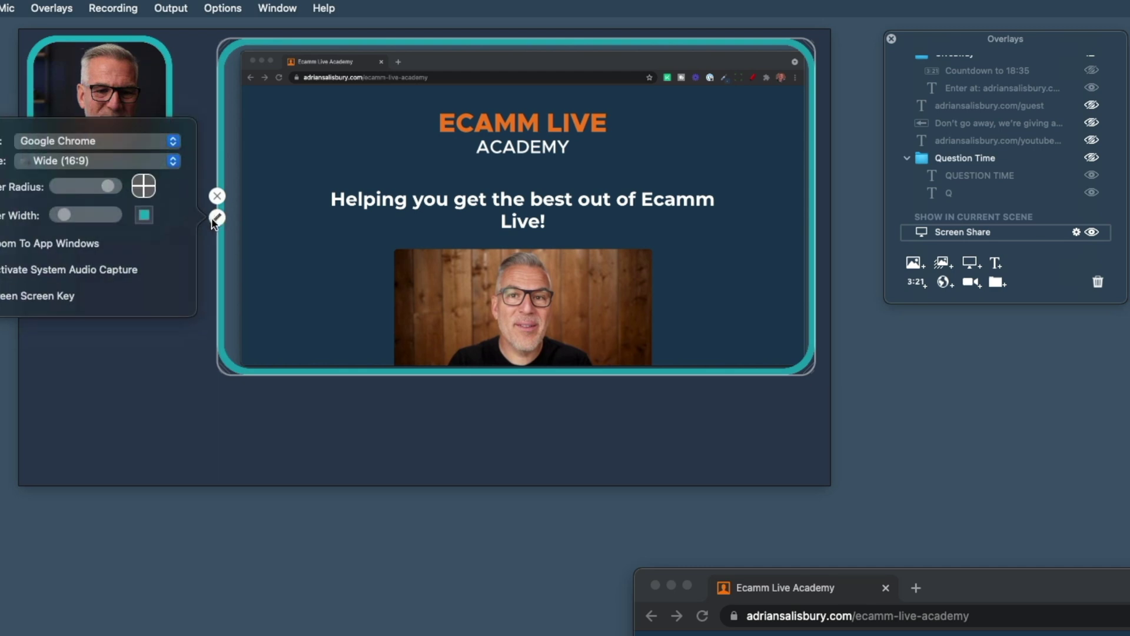
pyautogui.click(82, 160)
pyautogui.click(72, 277)
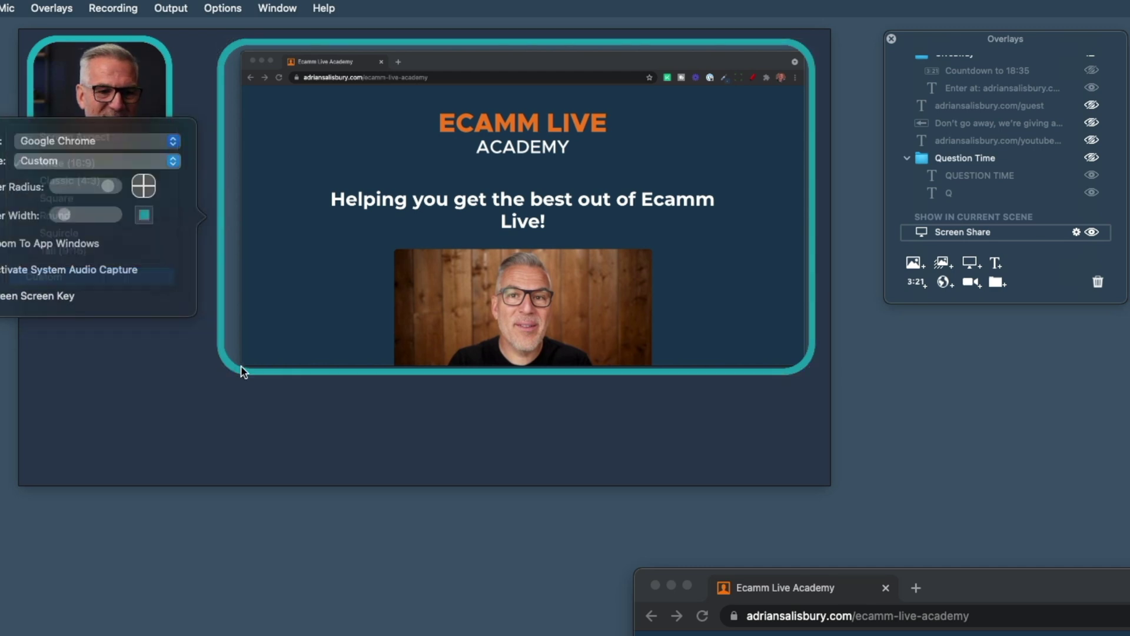
pyautogui.moveTo(227, 370); pyautogui.dragTo(214, 450)
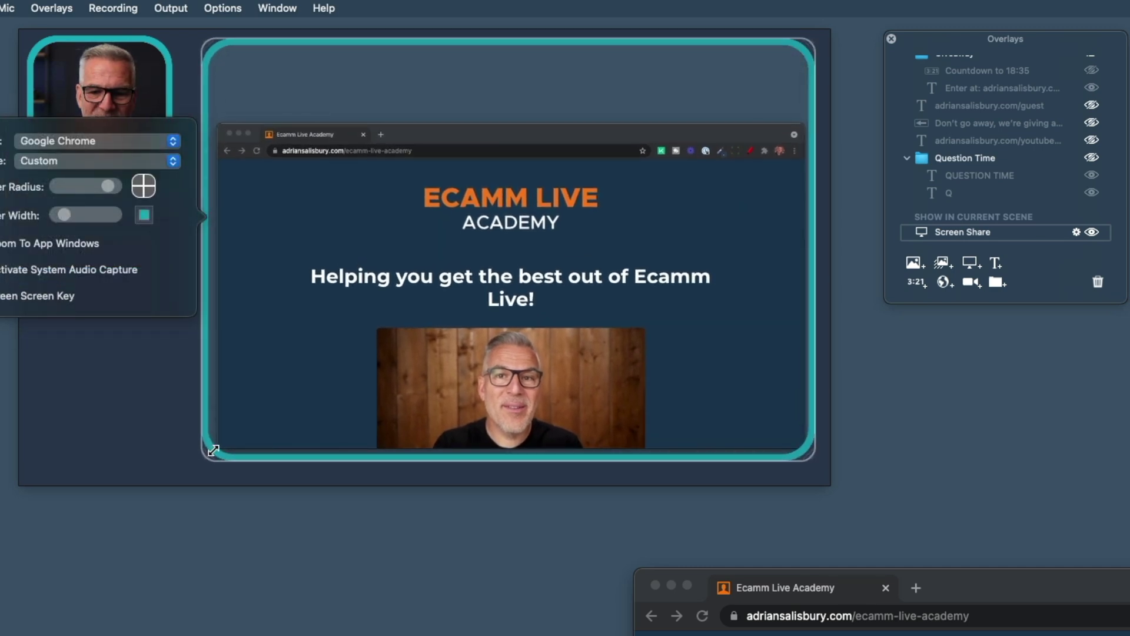
# Step: Narrow the Chrome window to fill the screen share frame and nudge the camera overlay inward from the canvas corner
pyautogui.click(429, 492)
pyautogui.moveTo(221, 196); pyautogui.dragTo(220, 145)
pyautogui.moveTo(805, 630); pyautogui.dragTo(810, 630)
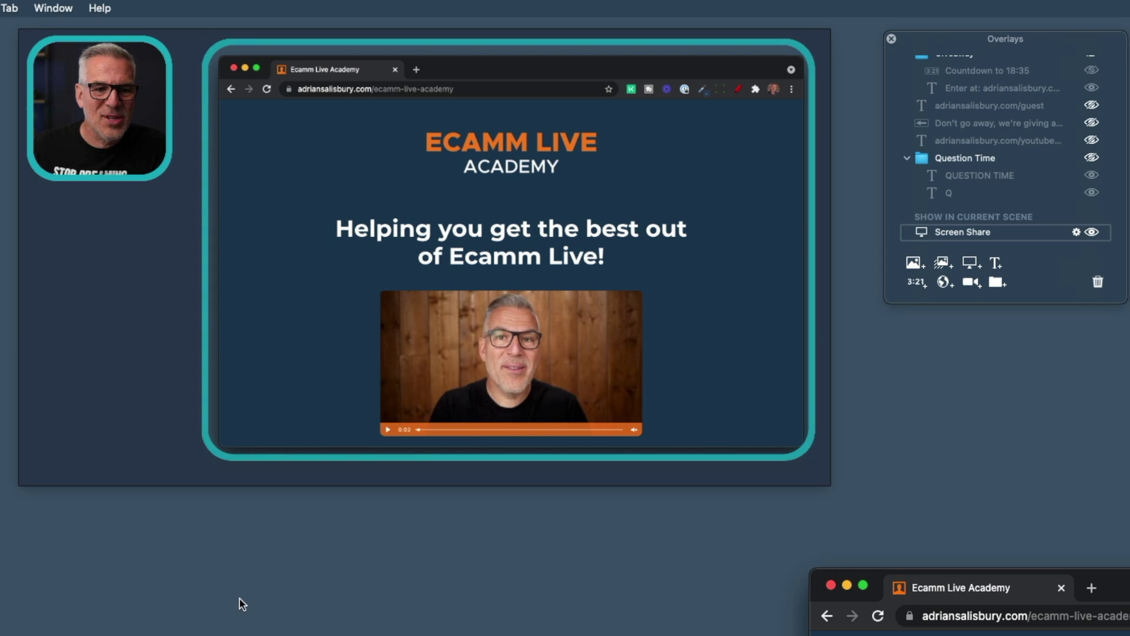
pyautogui.click(132, 102)
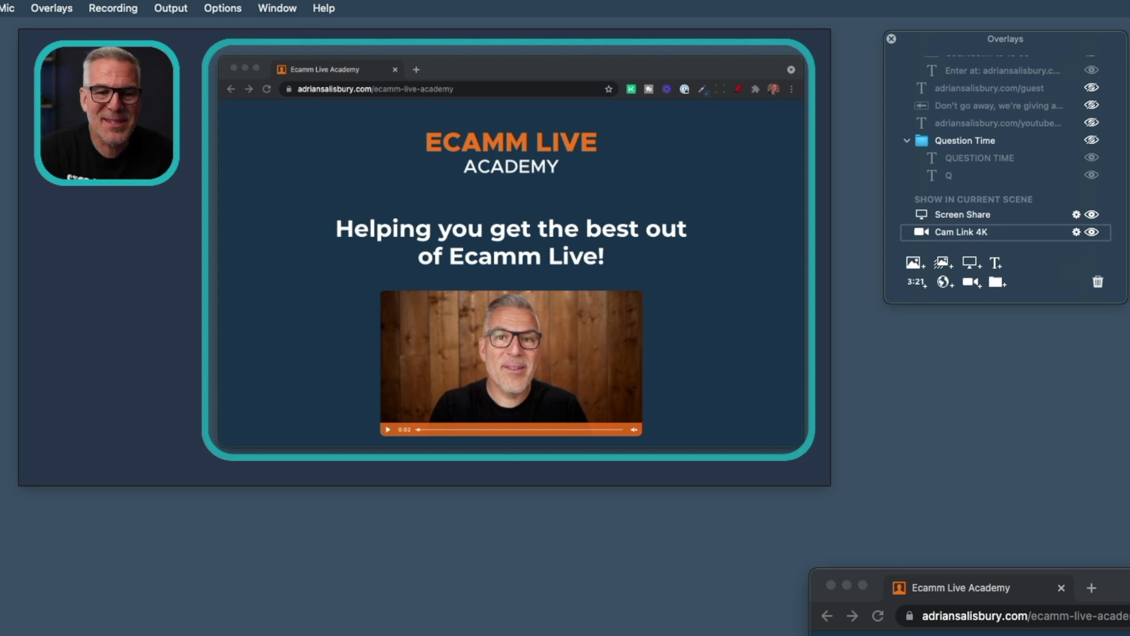
pyautogui.moveTo(510, 140)
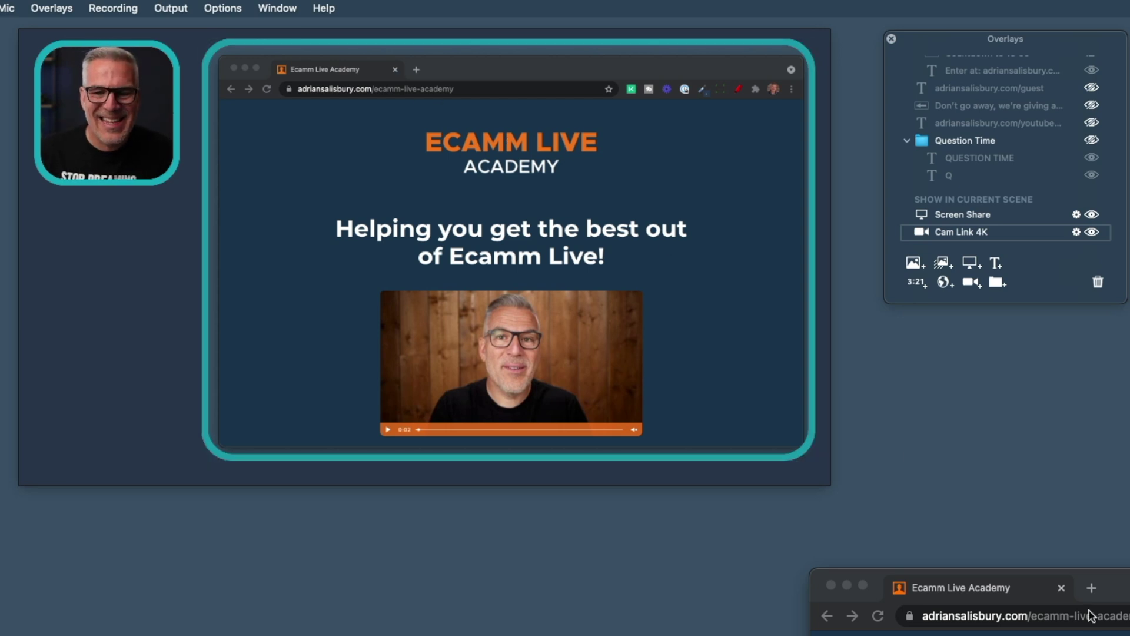
pyautogui.moveTo(379, 145)
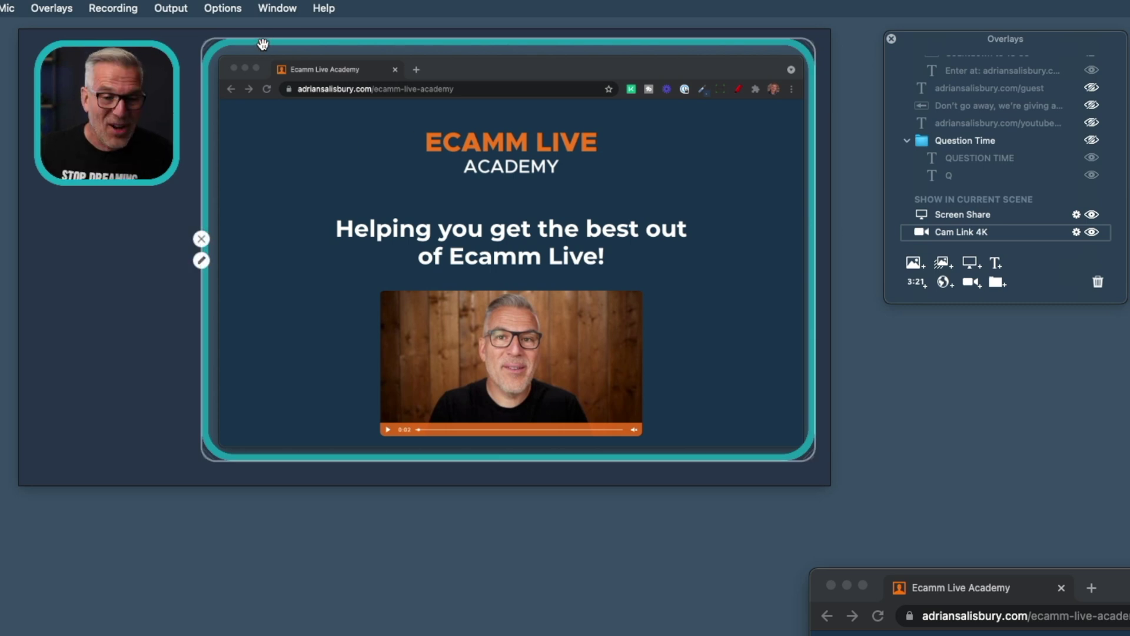
# Step: Crop the browser bar off the screen share overlay, move the overlay up and stretch its lower edge down
pyautogui.moveTo(269, 36); pyautogui.dragTo(264, 101)
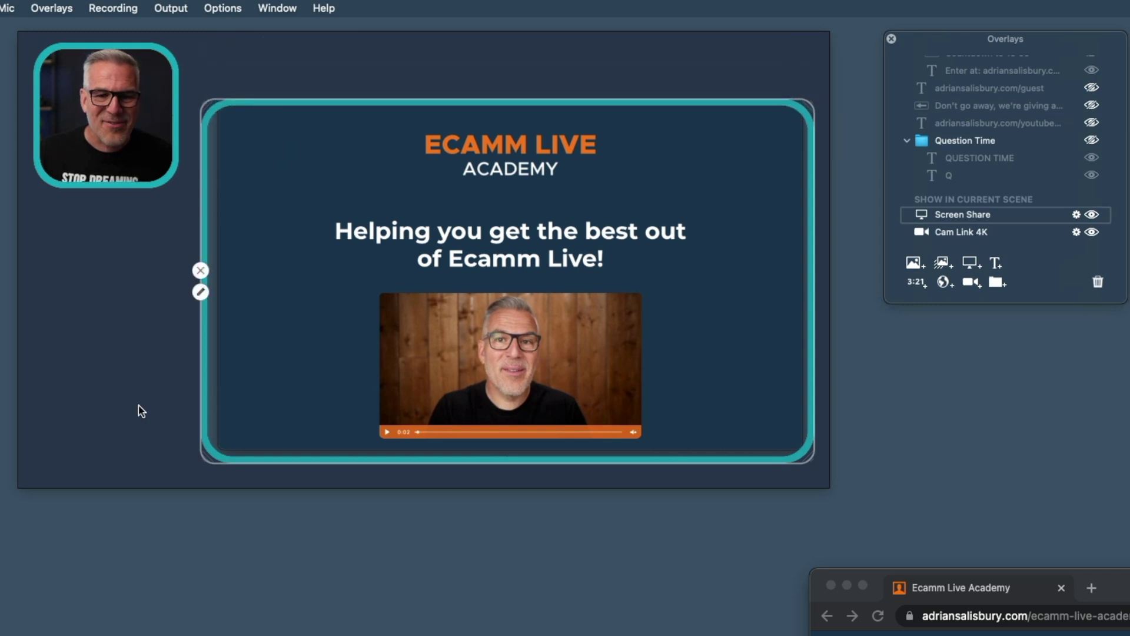
pyautogui.moveTo(202, 449); pyautogui.dragTo(210, 453)
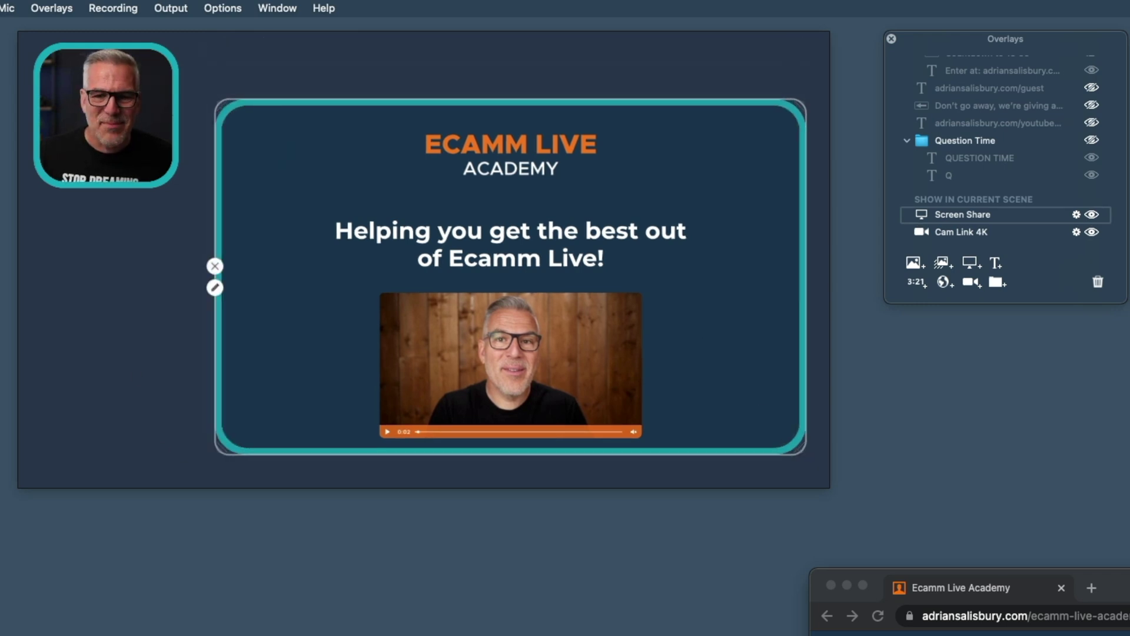
pyautogui.moveTo(697, 349); pyautogui.dragTo(694, 292)
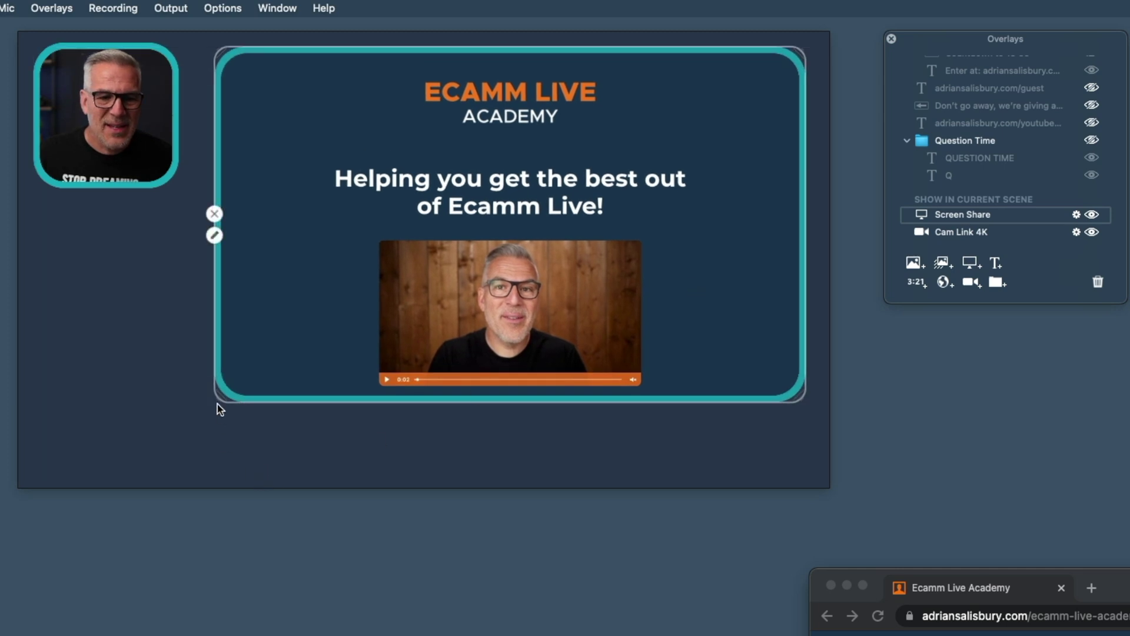
pyautogui.moveTo(218, 408); pyautogui.dragTo(217, 454)
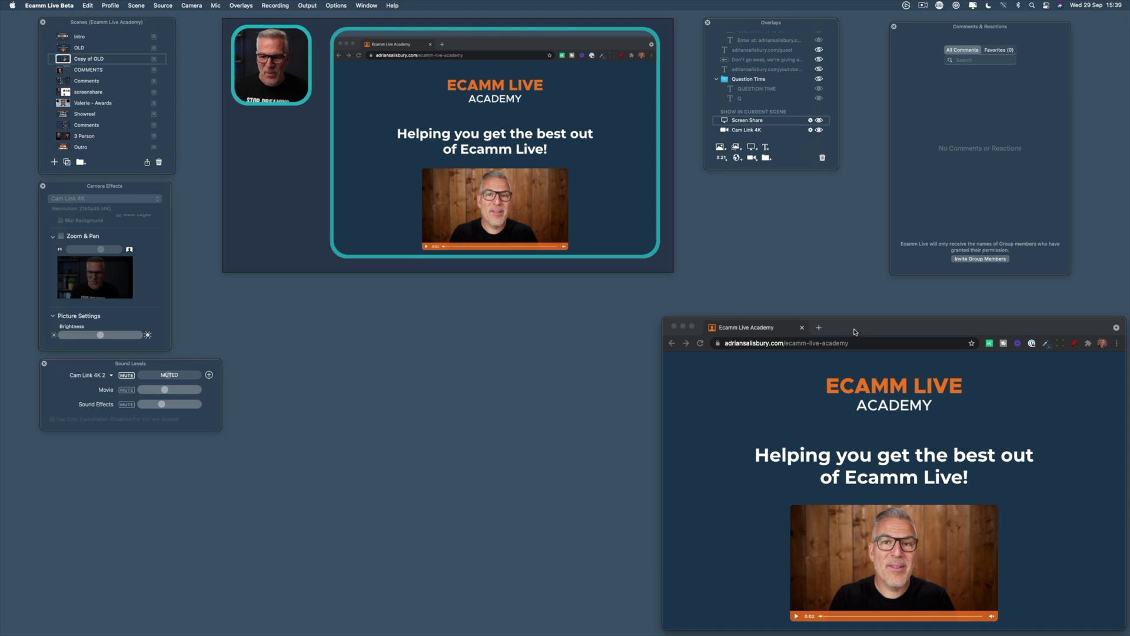
# Step: Move and resize the Chrome window so the page fills the screen share frame, and nudge the camera overlay closer to it
pyautogui.moveTo(855, 331); pyautogui.dragTo(826, 290)
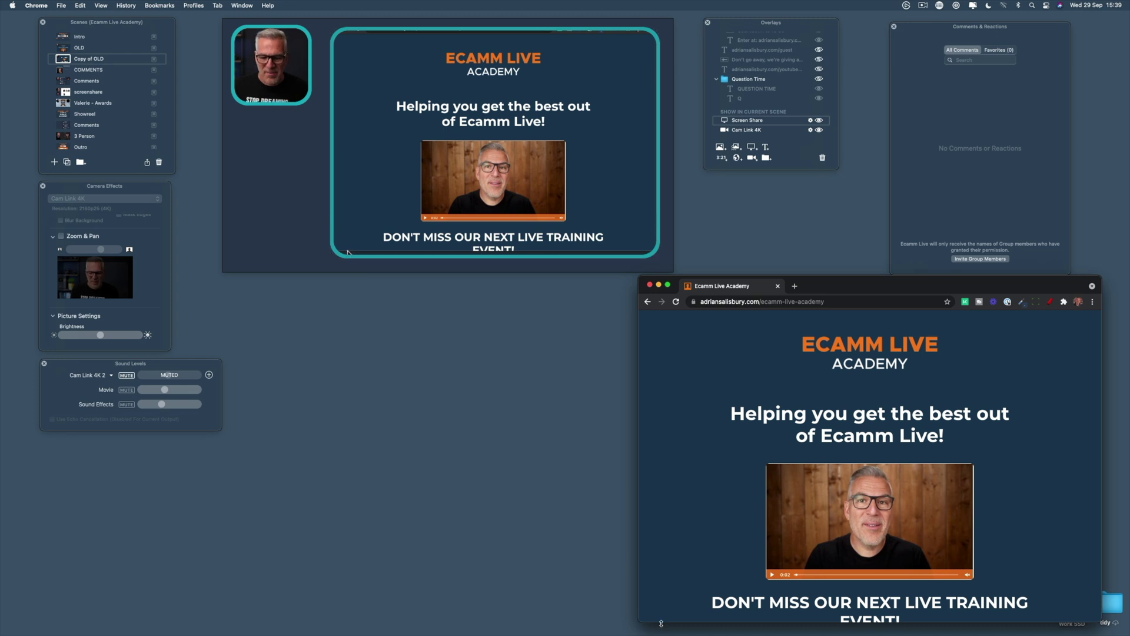
pyautogui.moveTo(638, 620)
pyautogui.mouseDown()
pyautogui.moveTo(669, 623)
pyautogui.moveTo(653, 624)
pyautogui.mouseUp()
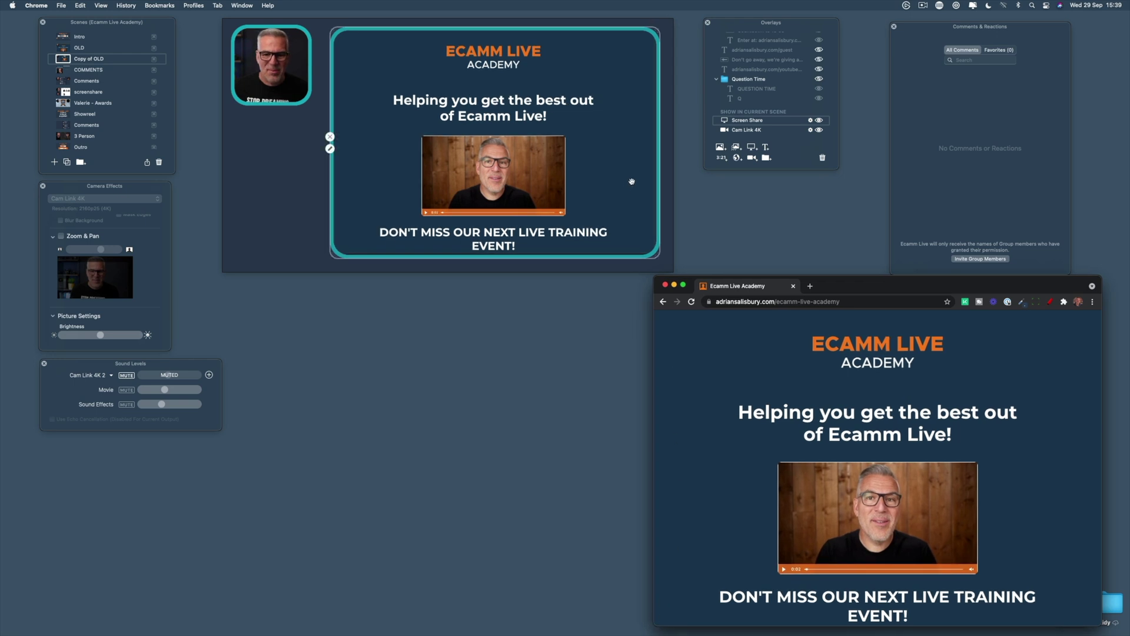
pyautogui.click(274, 68)
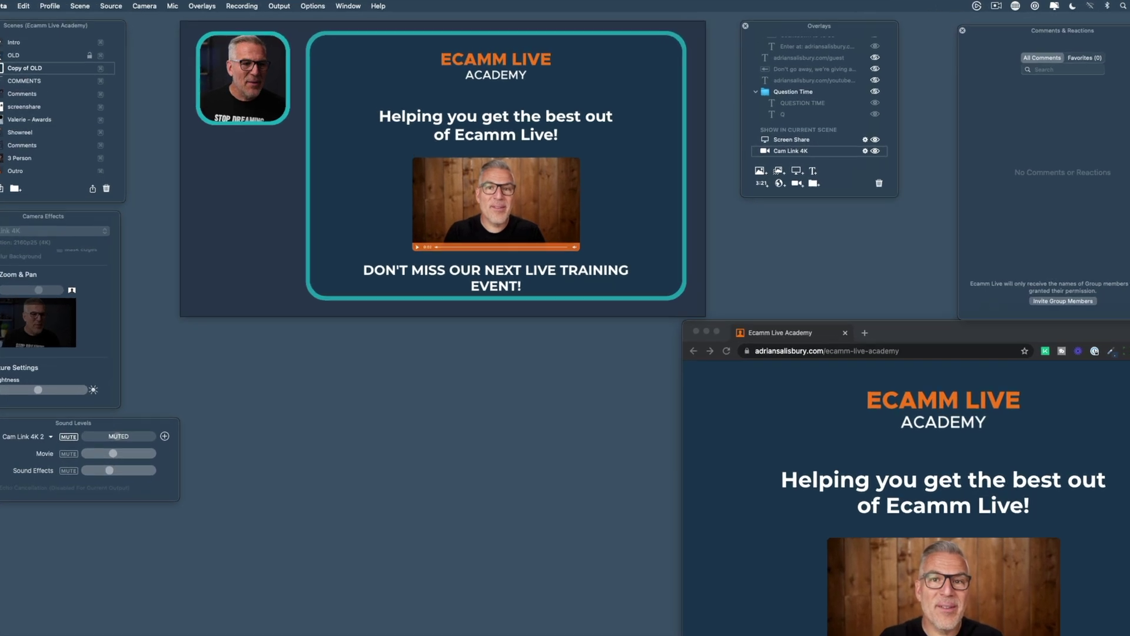
# Step: Widen the Chrome window with the OLD scene showing and return to the Copy of OLD scene
pyautogui.click(66, 48)
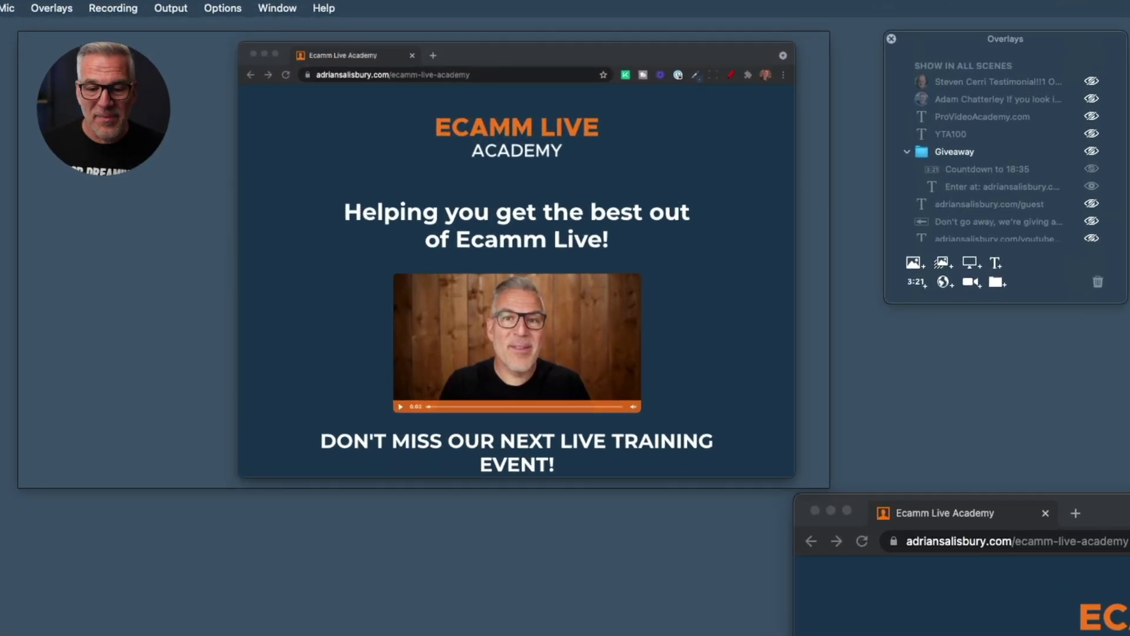
pyautogui.press('super+Tab')
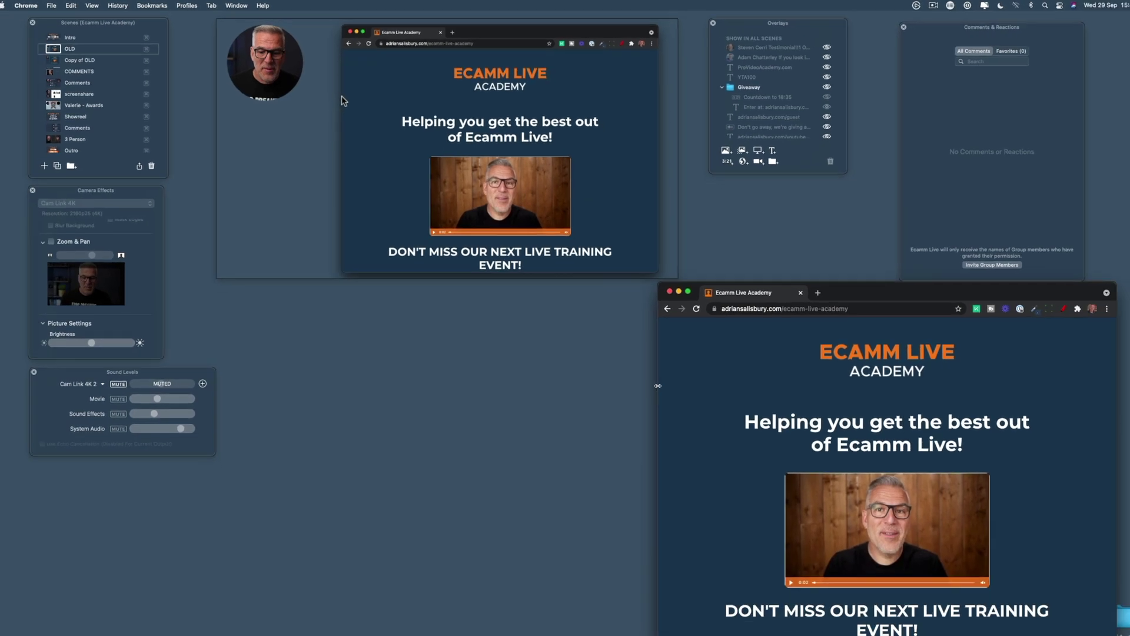
pyautogui.moveTo(656, 384); pyautogui.dragTo(488, 379)
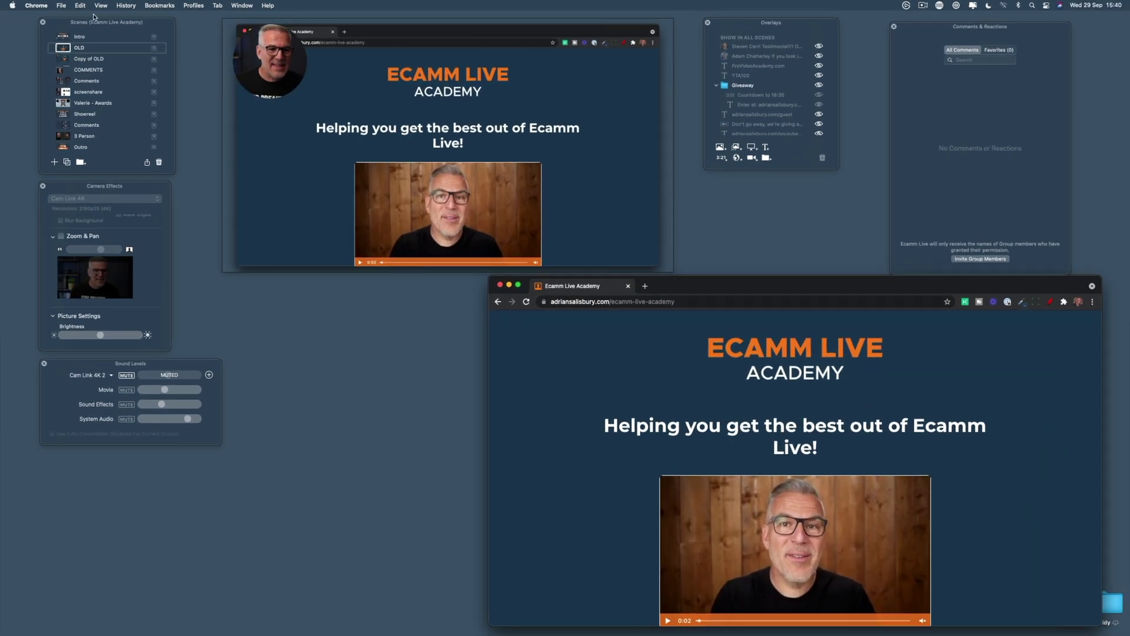
pyautogui.click(65, 61)
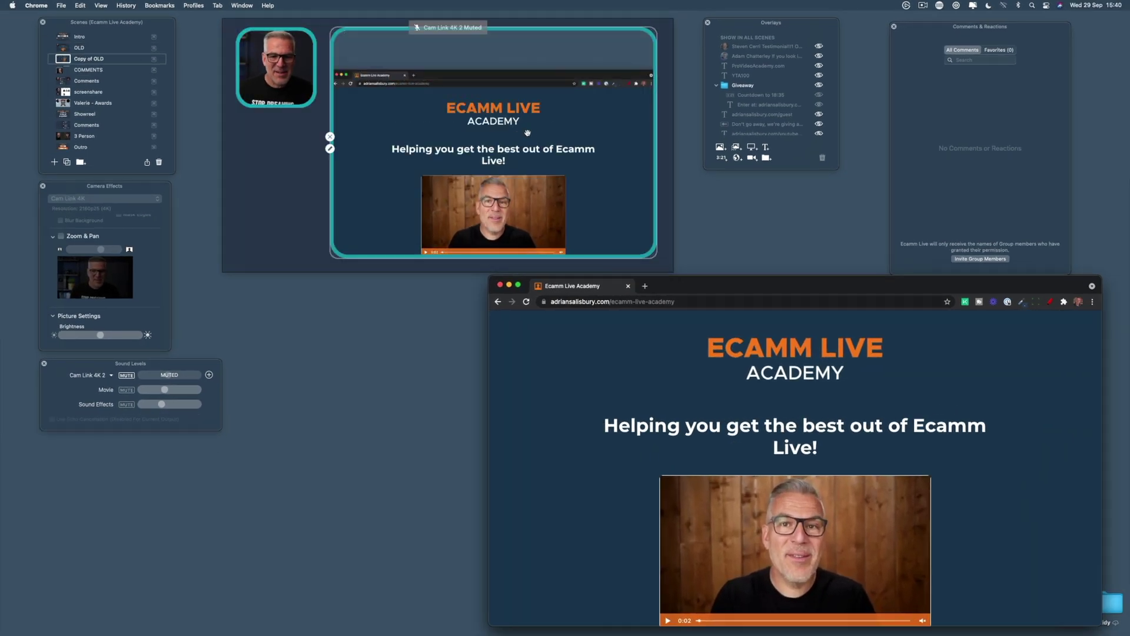
# Step: Crop the screen share overlay below the browser bar and fit it beside the camera overlay, aligning both along the canvas's upper margin
pyautogui.moveTo(655, 33); pyautogui.dragTo(656, 88)
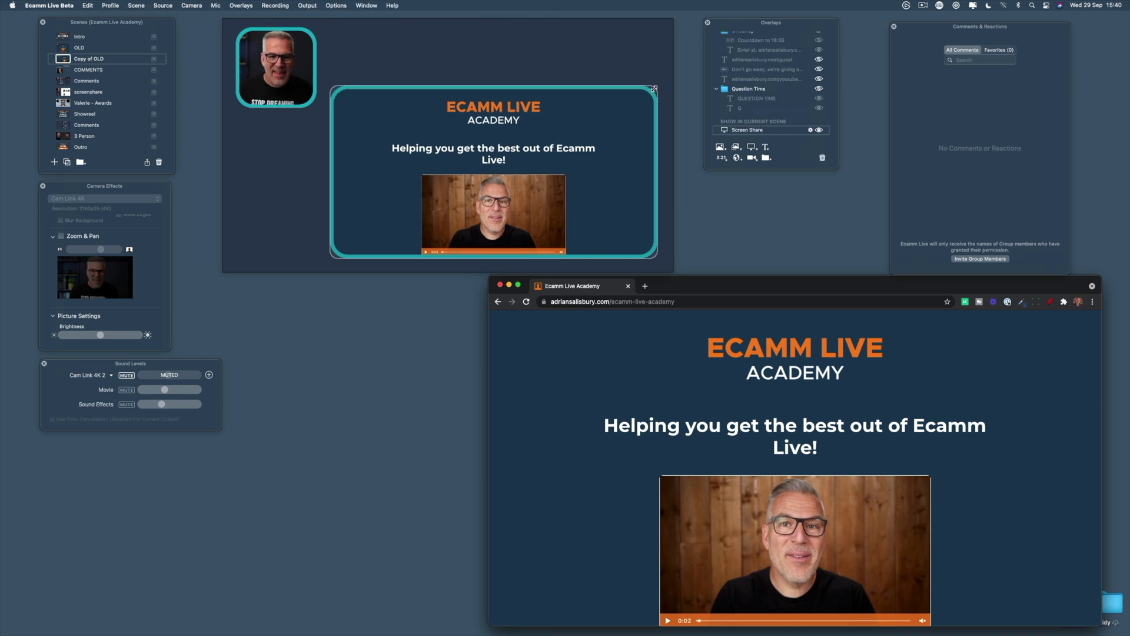
pyautogui.moveTo(495, 165); pyautogui.dragTo(498, 106)
pyautogui.moveTo(335, 197)
pyautogui.mouseDown()
pyautogui.moveTo(328, 216)
pyautogui.moveTo(347, 199)
pyautogui.mouseUp()
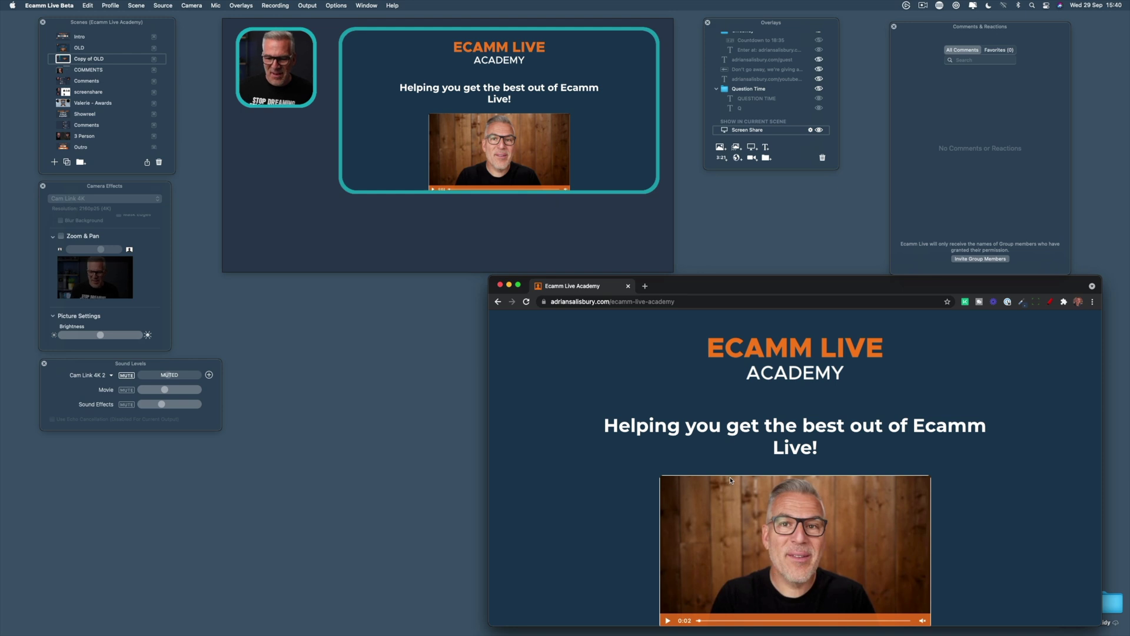
pyautogui.moveTo(341, 193); pyautogui.dragTo(315, 203)
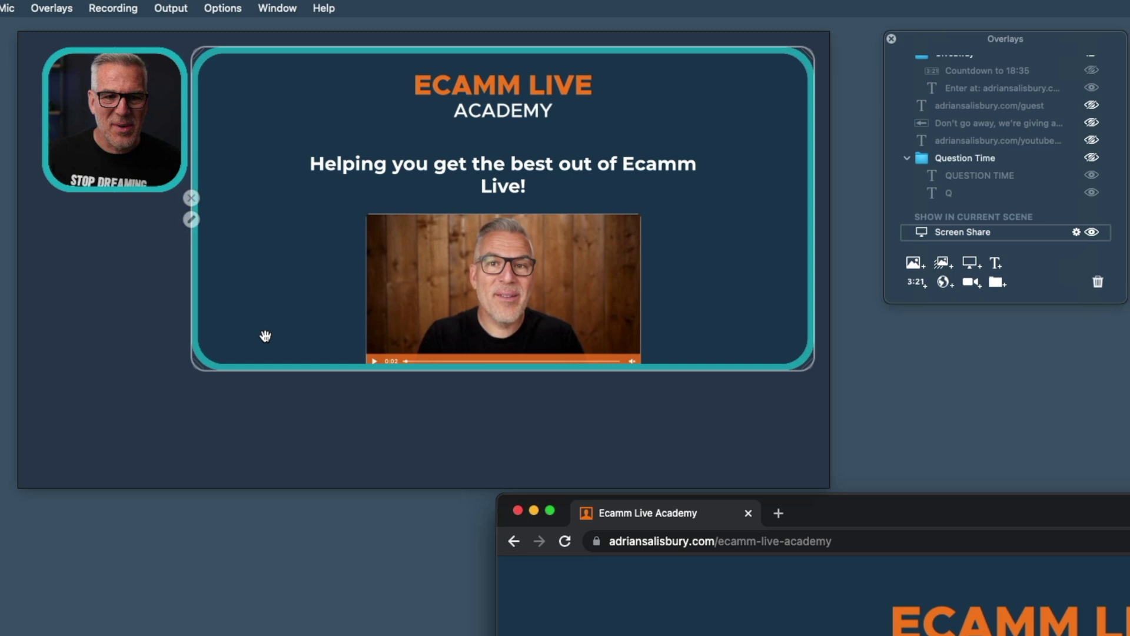
pyautogui.click(140, 130)
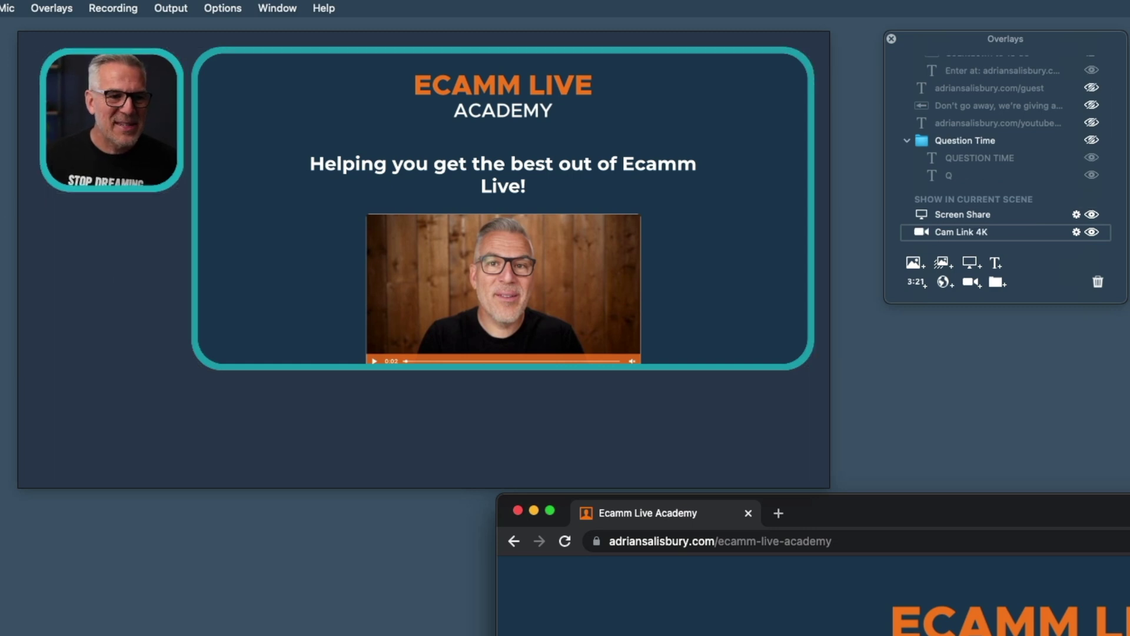
# Step: Compare the OLD scene with the Copy of OLD scene, nudging the OLD scene's round camera picture toward the canvas corner
pyautogui.press('super+2')
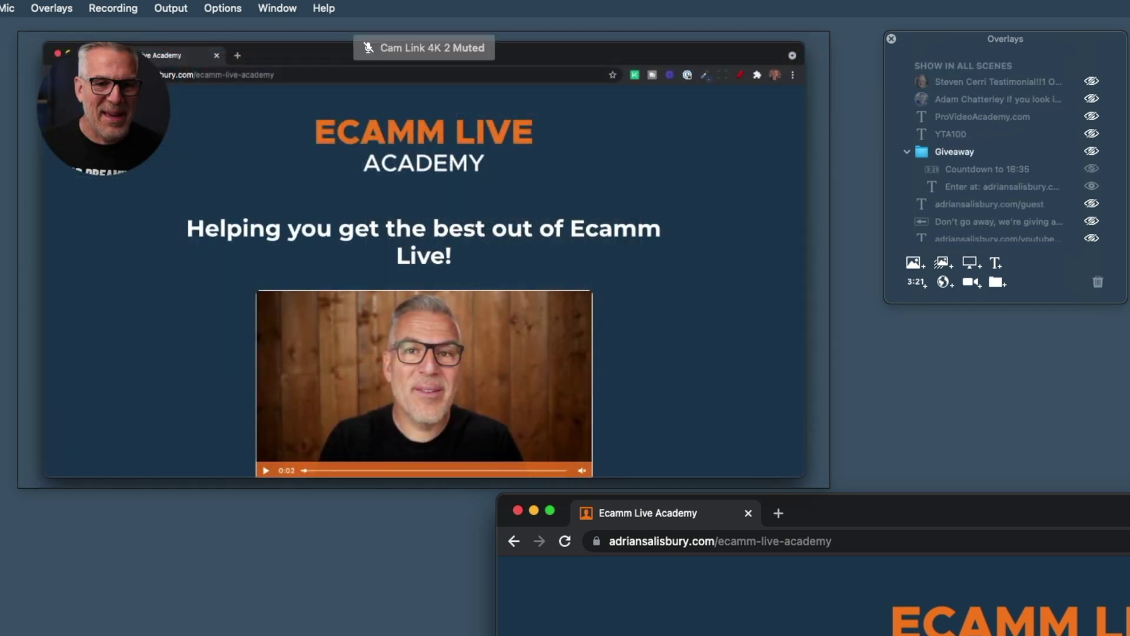
pyautogui.moveTo(89, 116)
pyautogui.mouseDown()
pyautogui.moveTo(94, 131)
pyautogui.moveTo(74, 106)
pyautogui.mouseUp()
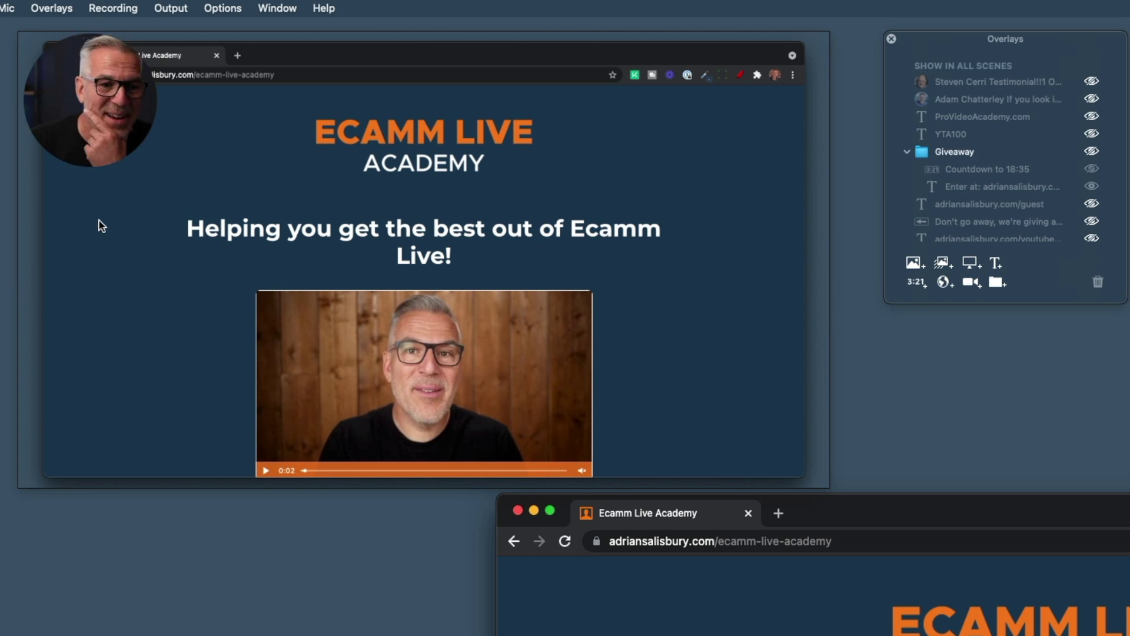
pyautogui.press('alt+super+Down')
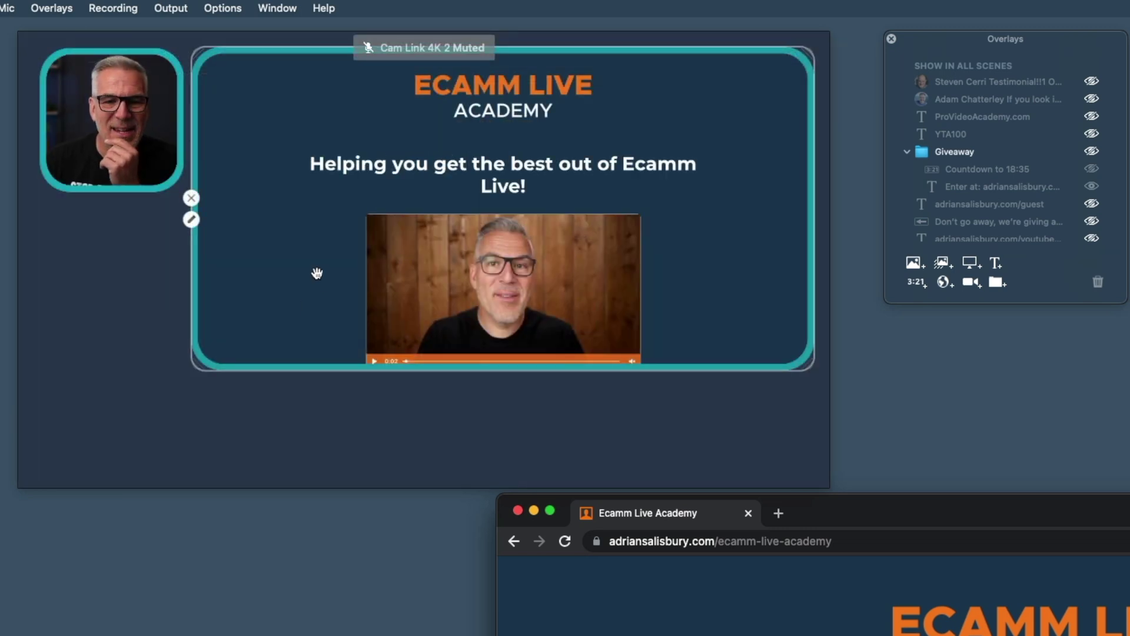
pyautogui.scroll(-5, 317, 272)
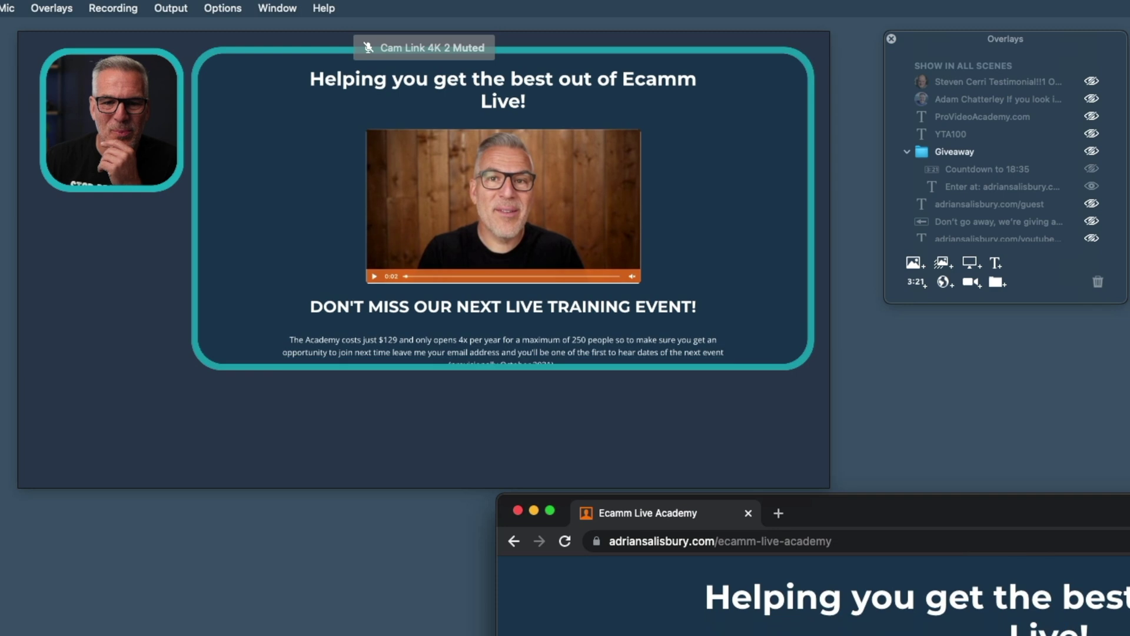
pyautogui.scroll(3, 504, 206)
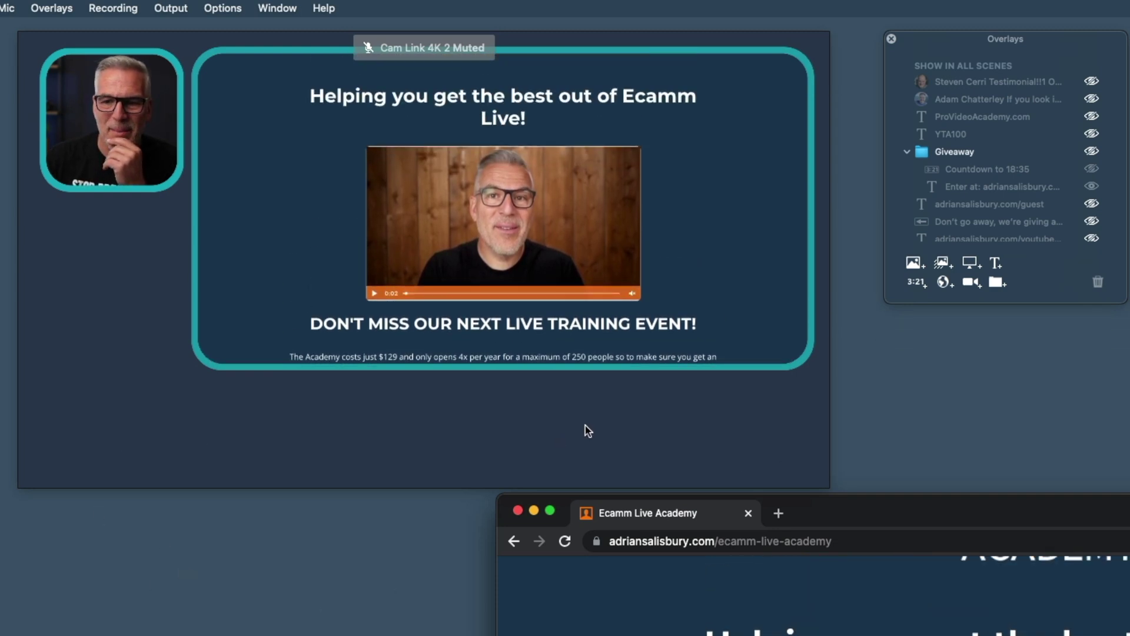
# Step: Show the first testimonial comment overlay, shrink and place it beneath the screen share frame, and hide it again
pyautogui.click(1092, 81)
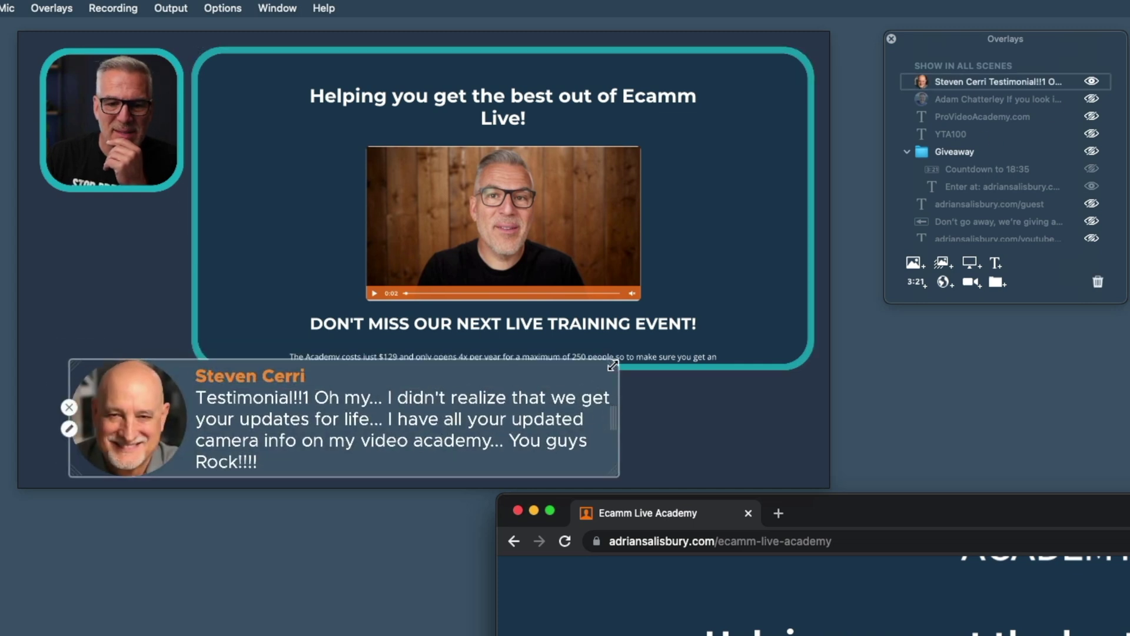
pyautogui.moveTo(613, 365); pyautogui.dragTo(504, 388)
pyautogui.moveTo(284, 441); pyautogui.dragTo(413, 437)
pyautogui.moveTo(331, 441)
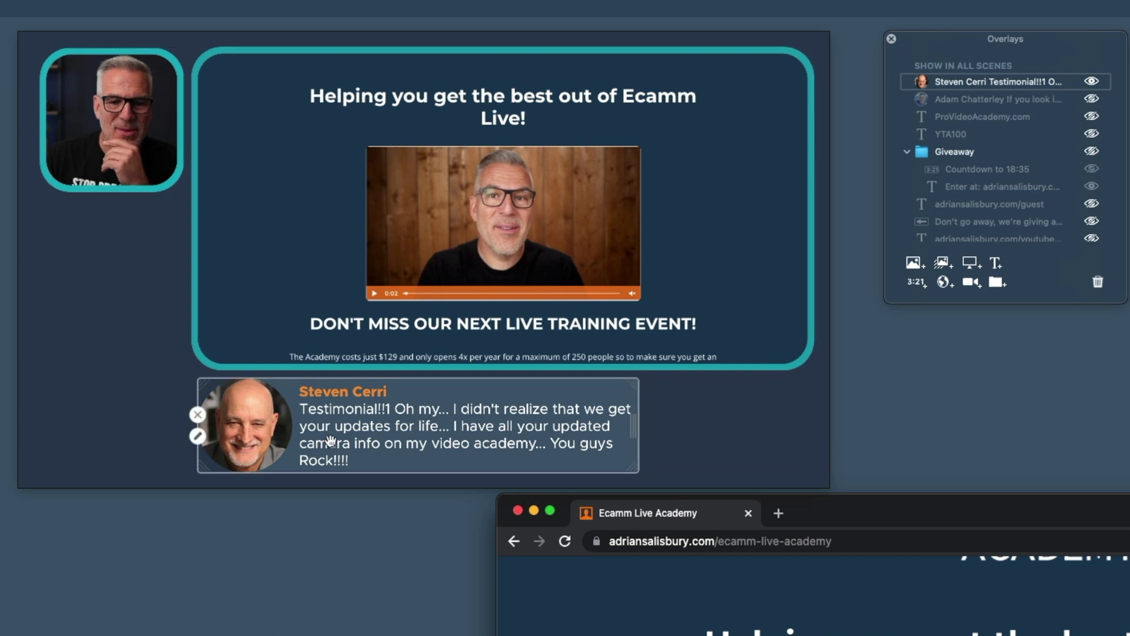
pyautogui.click(197, 416)
# Step: Shift the camera overlay toward the screen share and enlarge the screen share overlay to nearly fill the canvas
pyautogui.scroll(-5, 503, 235)
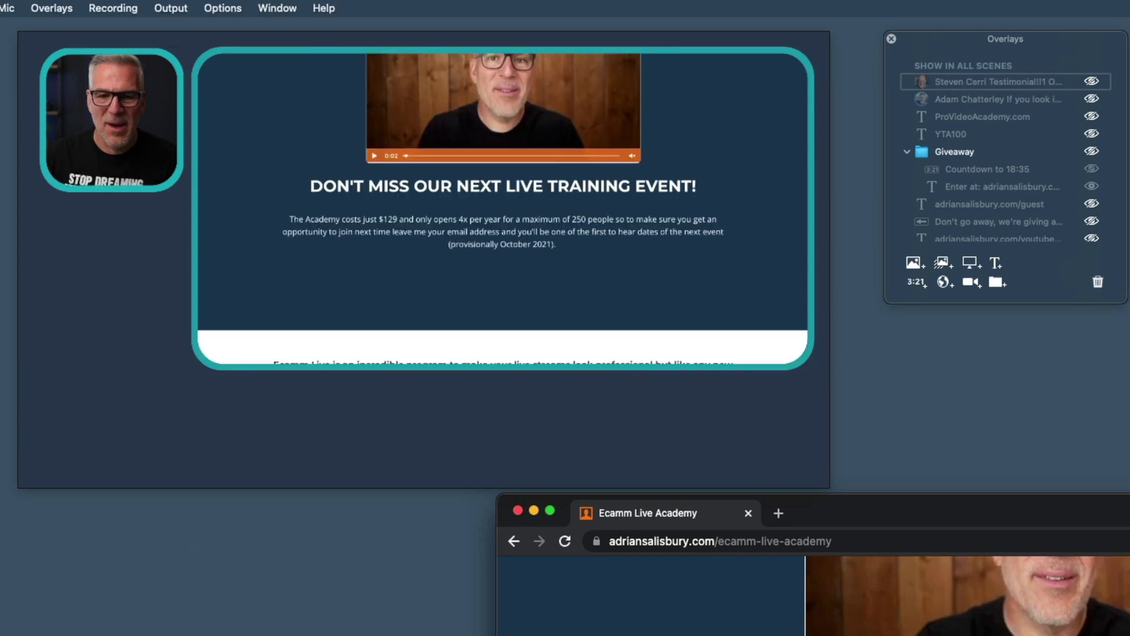
pyautogui.scroll(-4, 813, 595)
pyautogui.scroll(10, 814, 595)
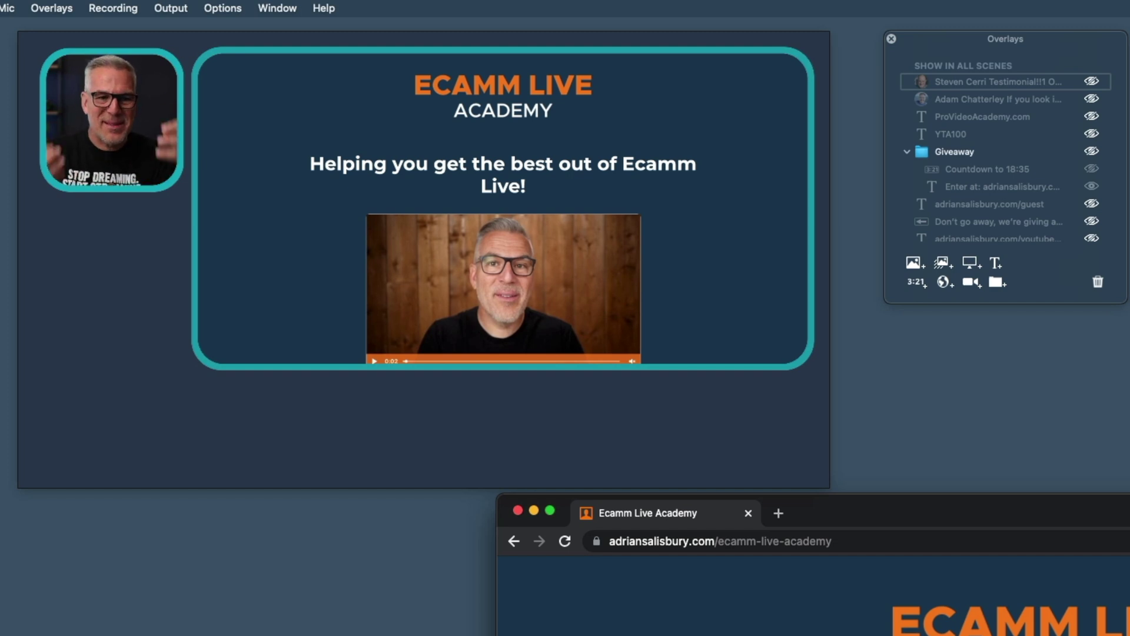
pyautogui.moveTo(119, 126); pyautogui.dragTo(170, 127)
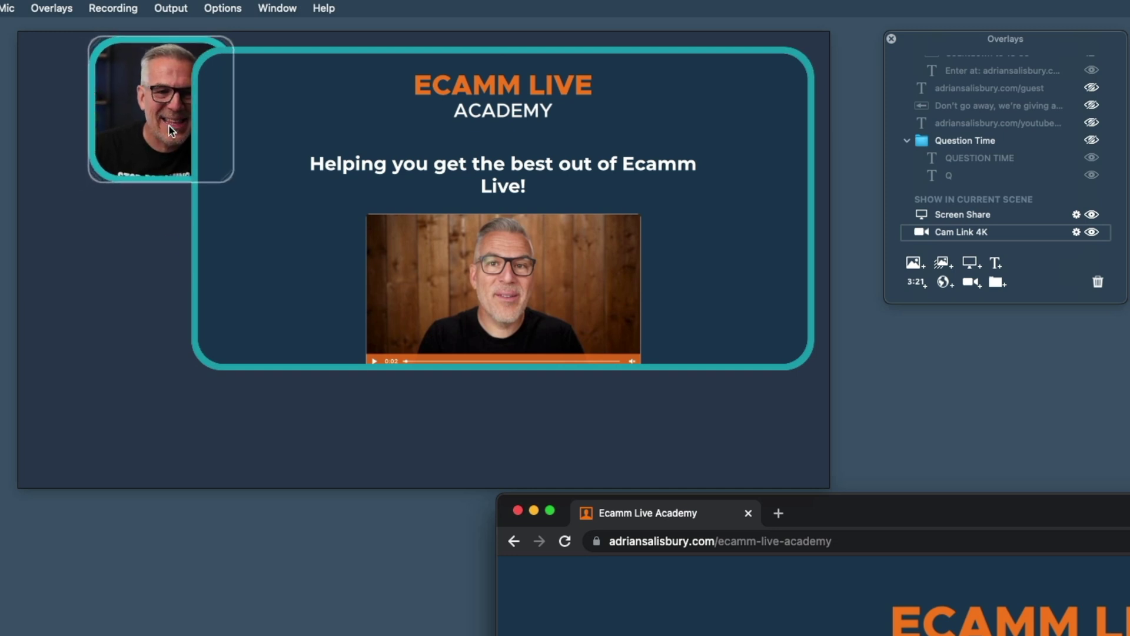
pyautogui.moveTo(202, 360); pyautogui.dragTo(76, 434)
# Step: Bring the Cam Link 4K camera overlay to the front and place it over the screen share's upper-left corner
pyautogui.click(137, 49)
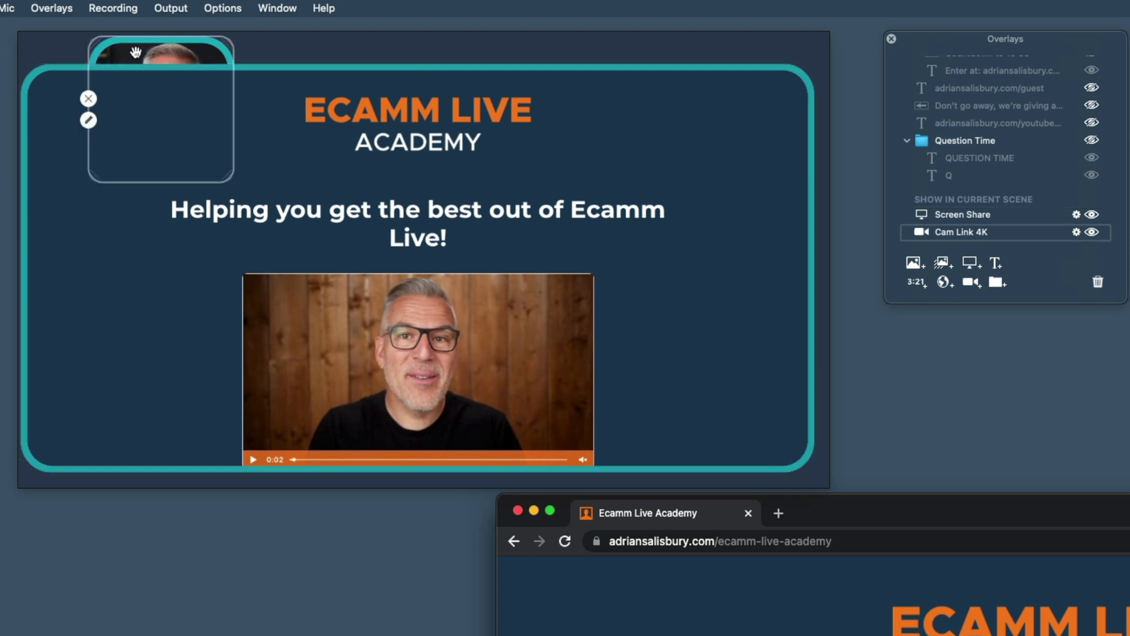
pyautogui.rightClick(137, 54)
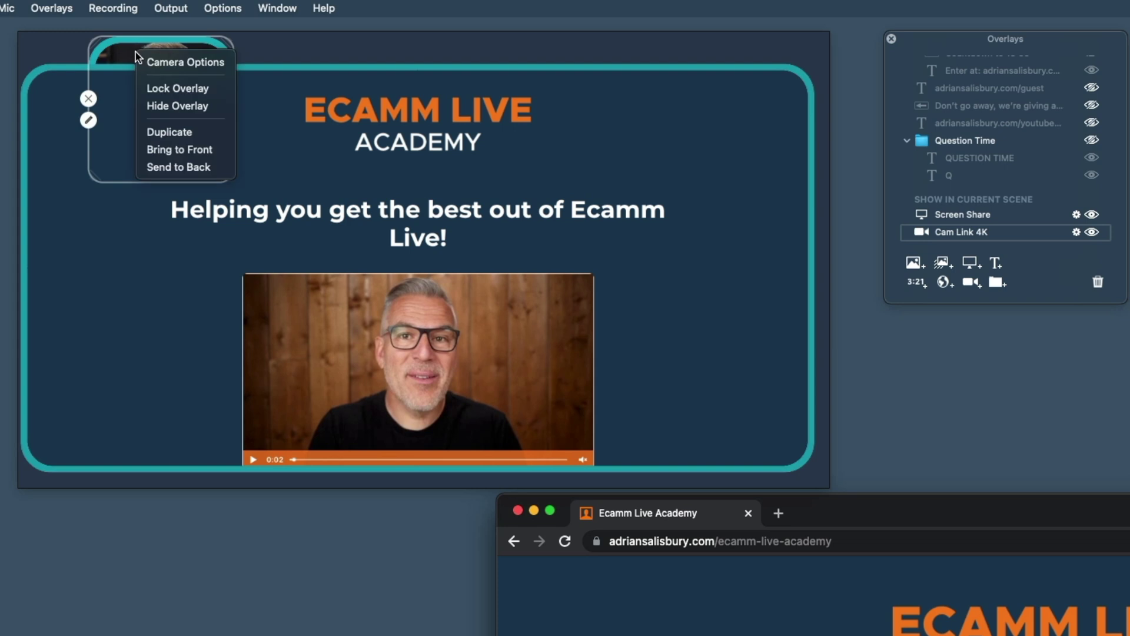
pyautogui.click(169, 149)
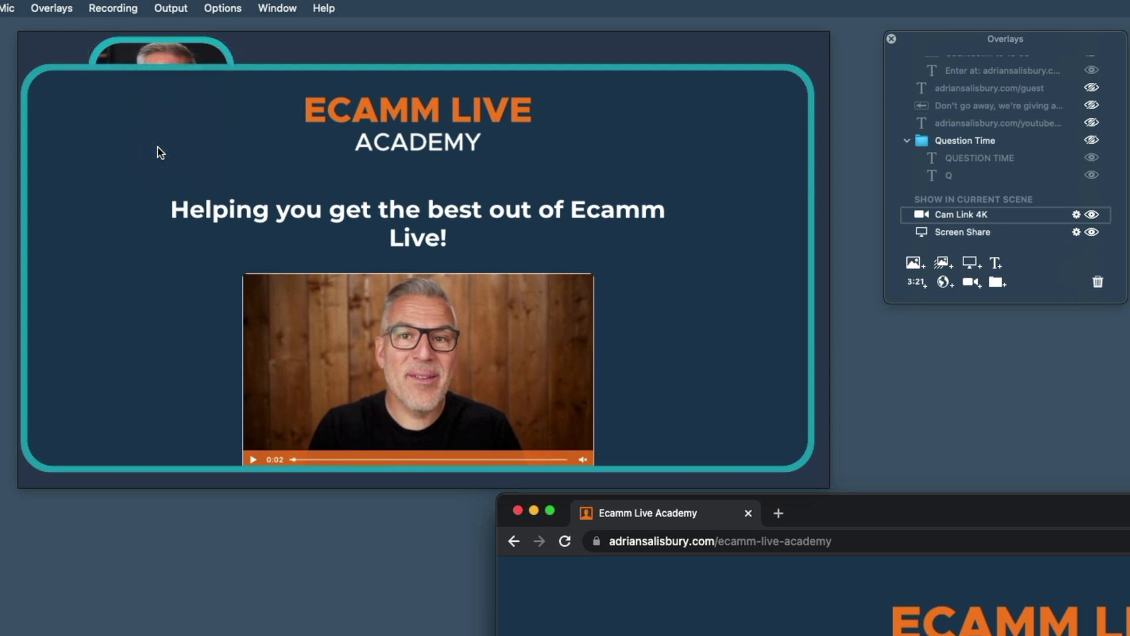
pyautogui.moveTo(158, 94); pyautogui.dragTo(134, 111)
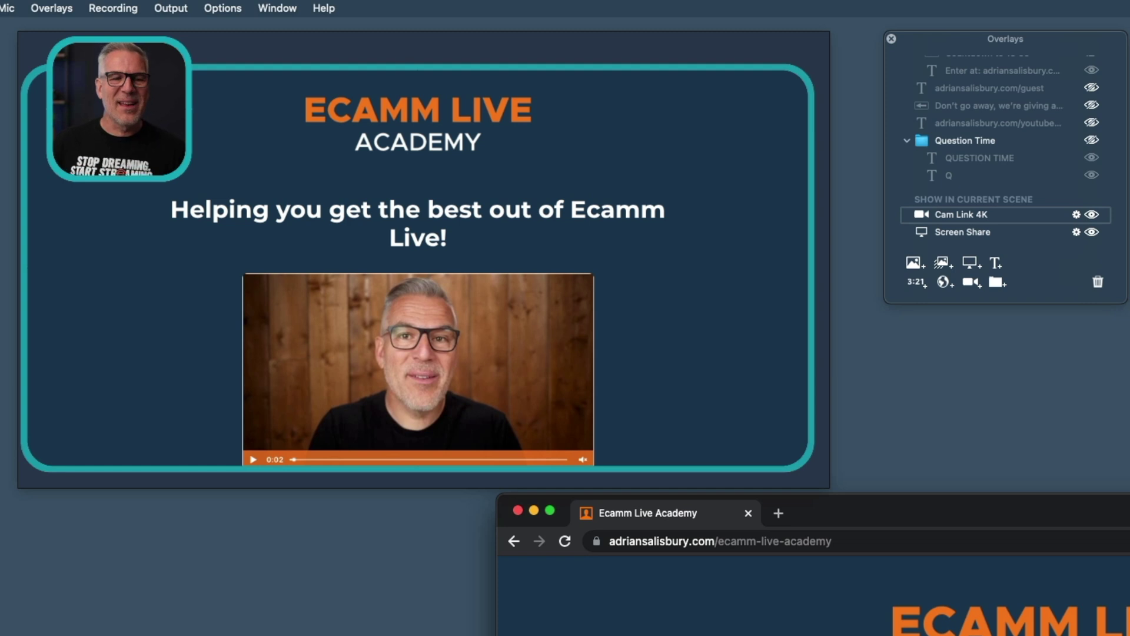
pyautogui.scroll(-5, 812, 594)
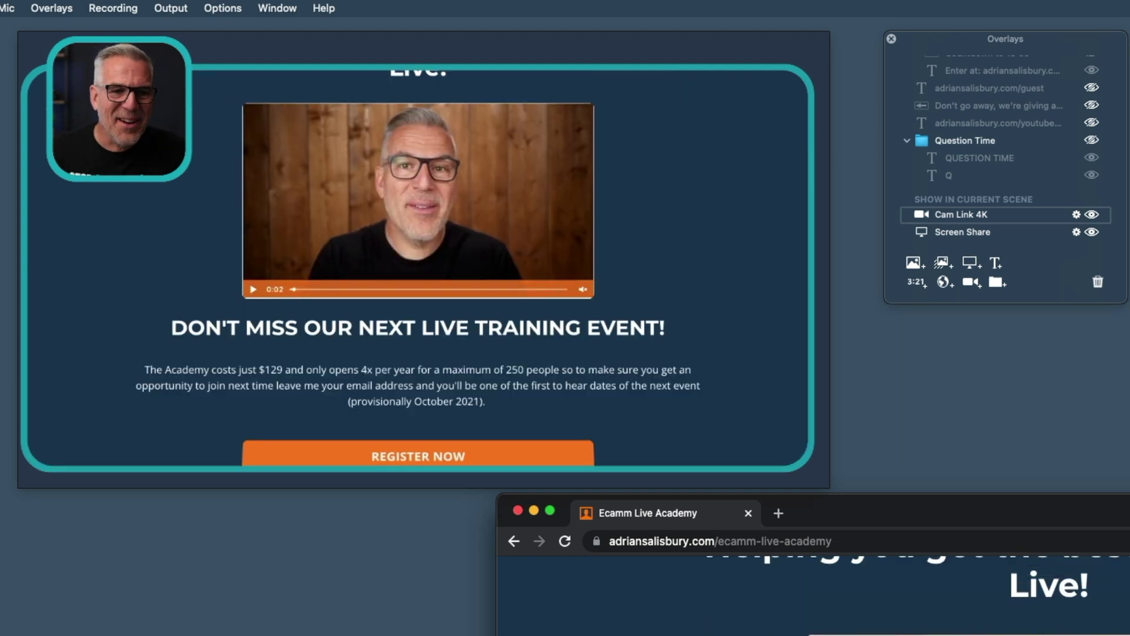
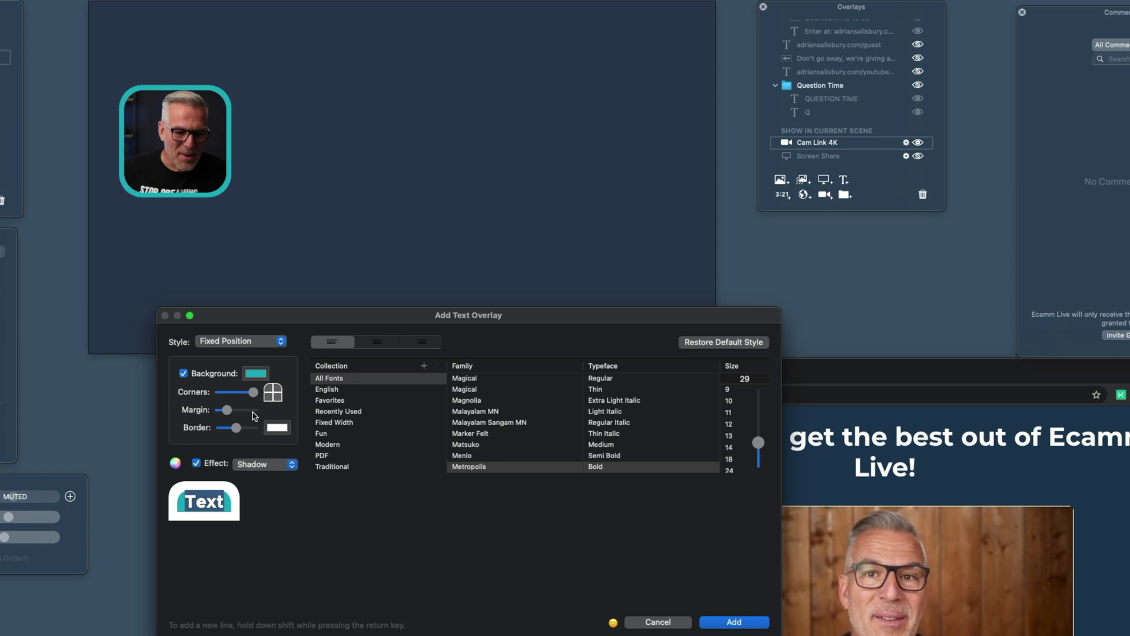
# Step: Add a text overlay with the presenter's full name and all four corners rounded, then enlarge it on the canvas's lower half
pyautogui.click(271, 399)
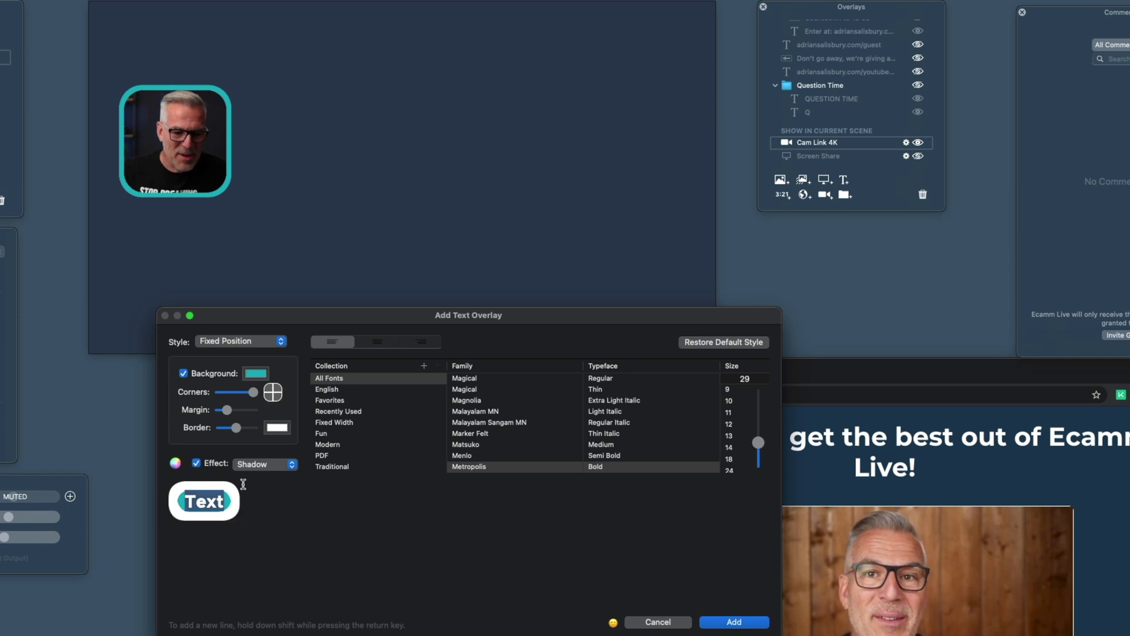
pyautogui.write('Adrian Salisbury')
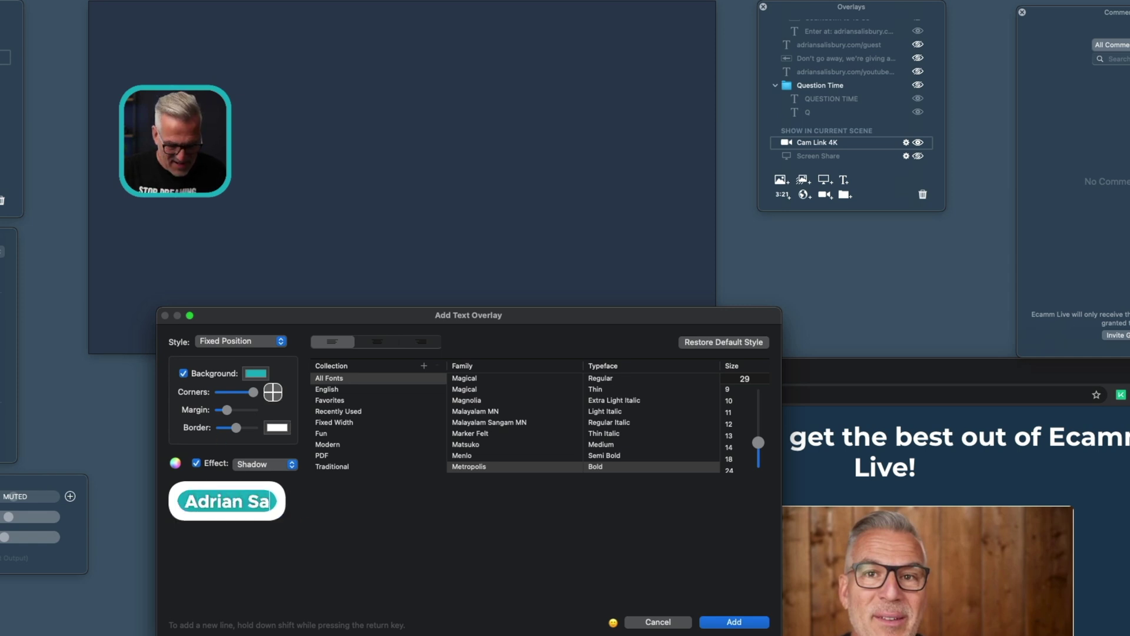
pyautogui.click(730, 623)
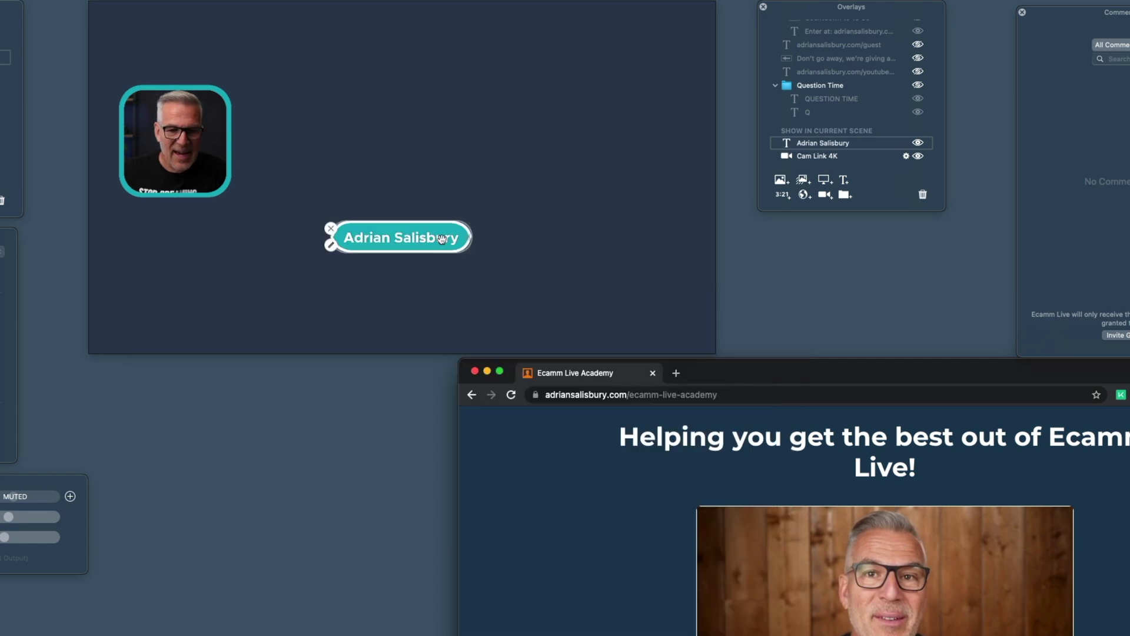
pyautogui.moveTo(465, 248); pyautogui.dragTo(432, 271)
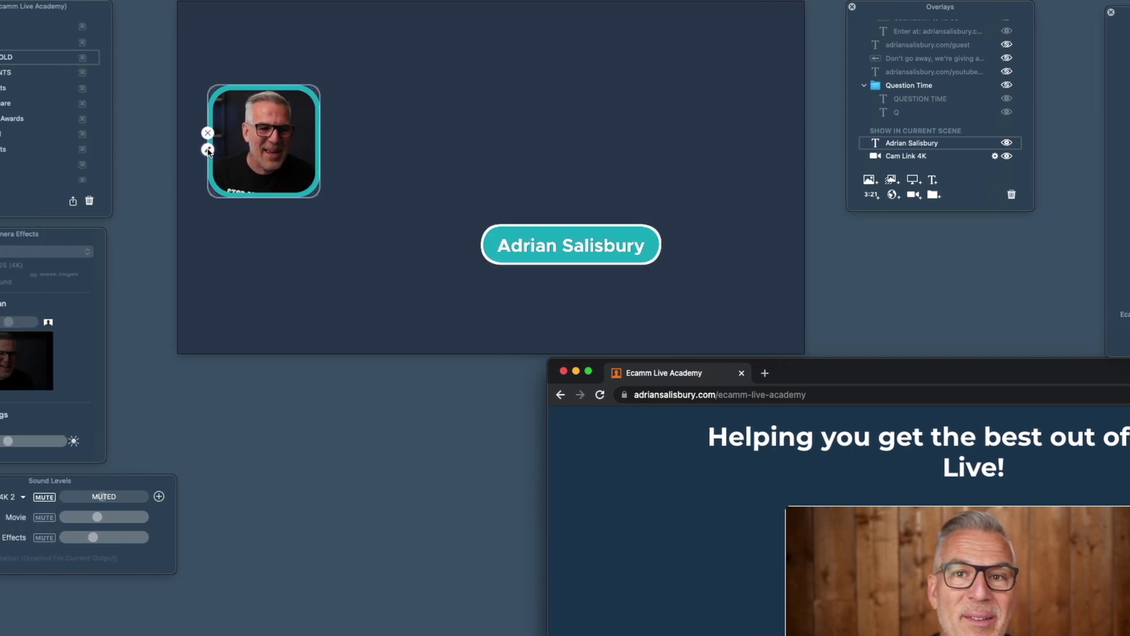
# Step: Try square lower corners on the Cam Link 4K overlay, restore full rounding, and make its teal border thinner
pyautogui.click(119, 150)
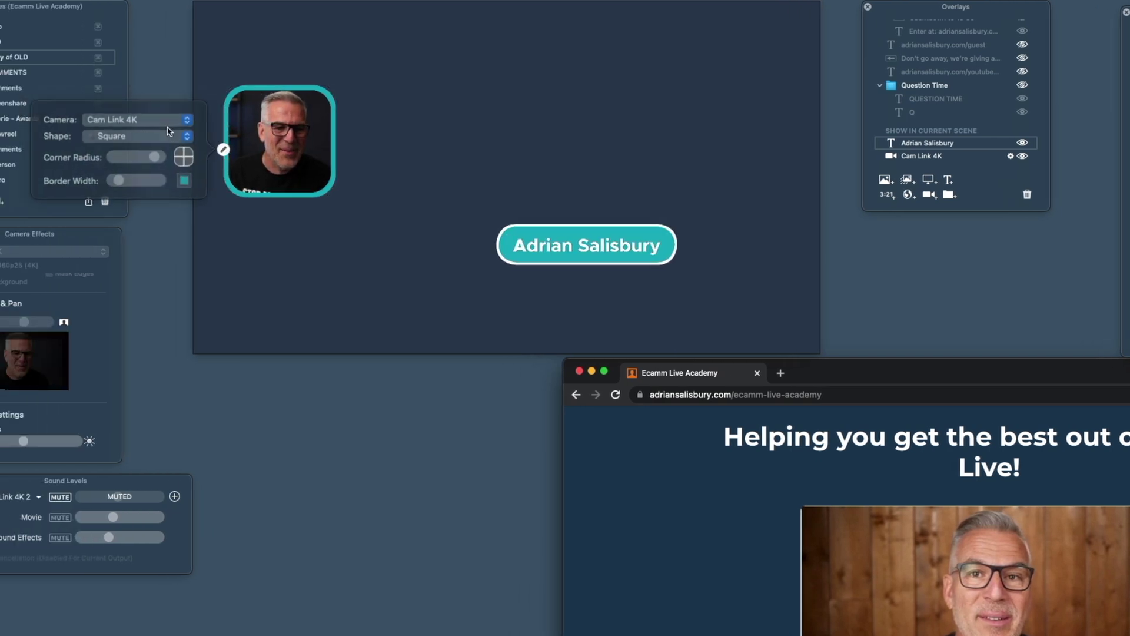
pyautogui.click(191, 163)
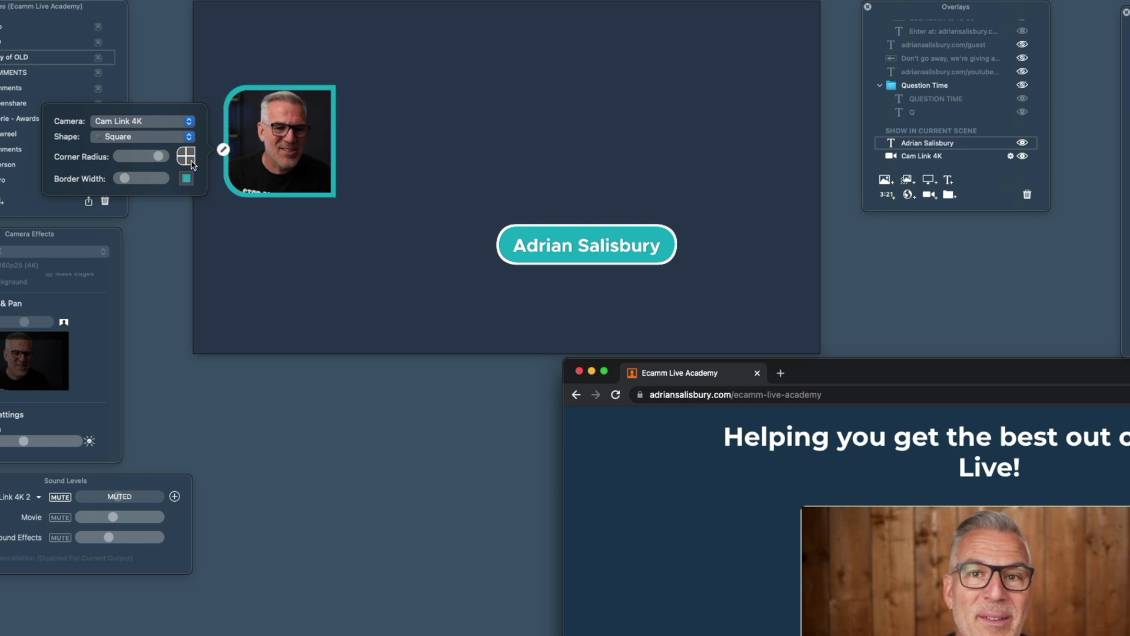
pyautogui.click(192, 152)
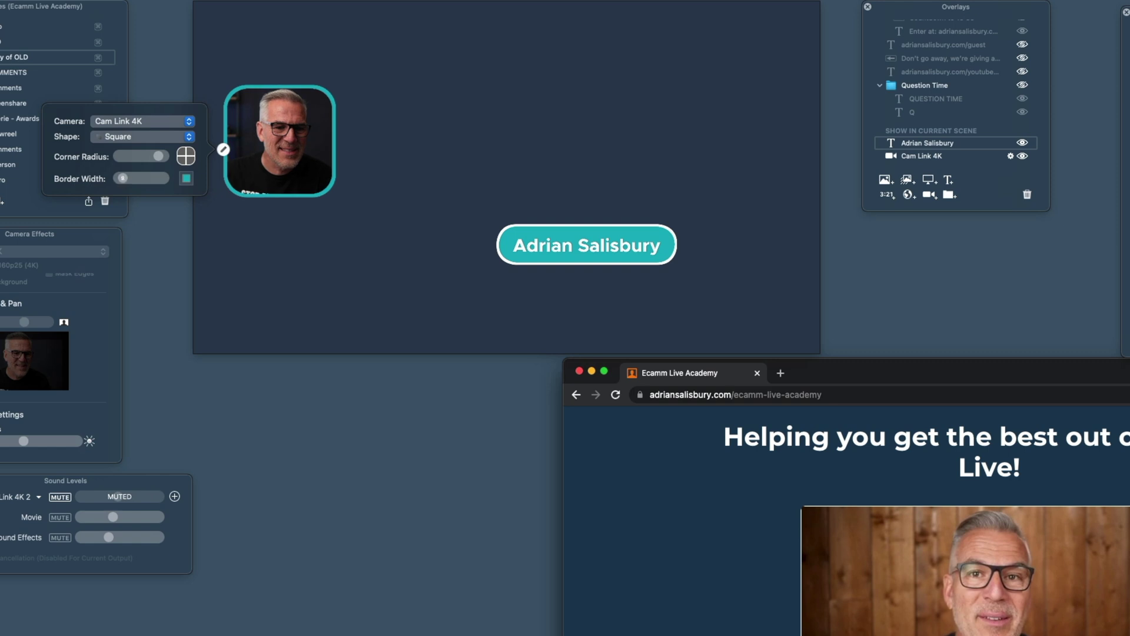
pyautogui.click(258, 230)
# Step: Reduce the white border width of the name text overlay and save the change
pyautogui.moveTo(516, 244)
pyautogui.click(398, 253)
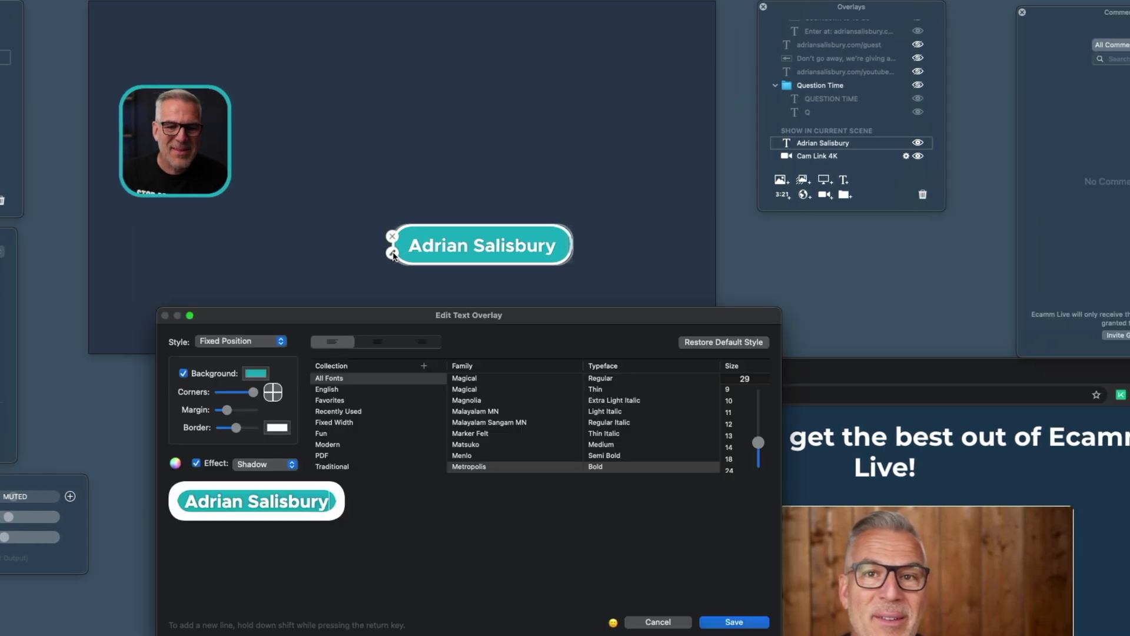
pyautogui.moveTo(237, 430); pyautogui.dragTo(230, 433)
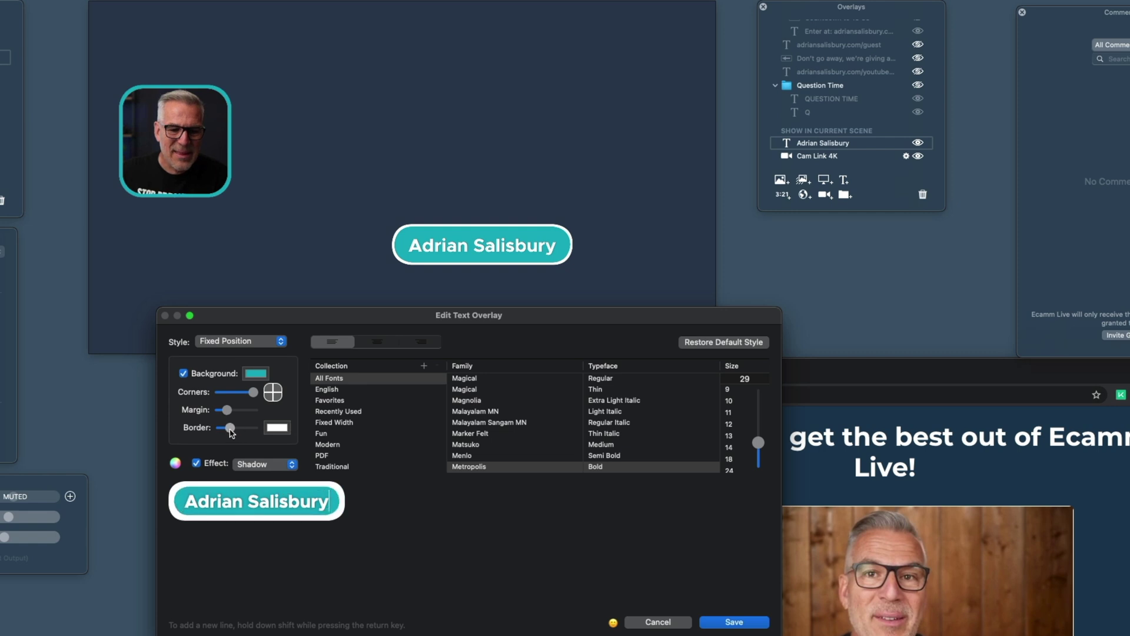
pyautogui.click(729, 623)
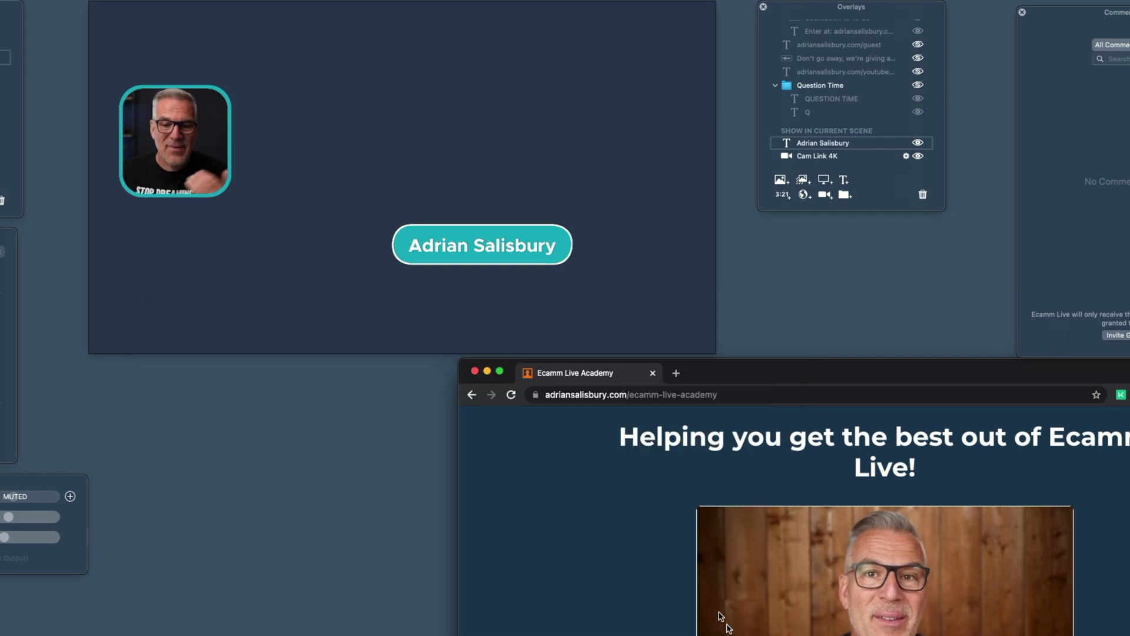
# Step: Increase the name overlay's margin and border width, square off its two lower corners, and save it
pyautogui.click(391, 254)
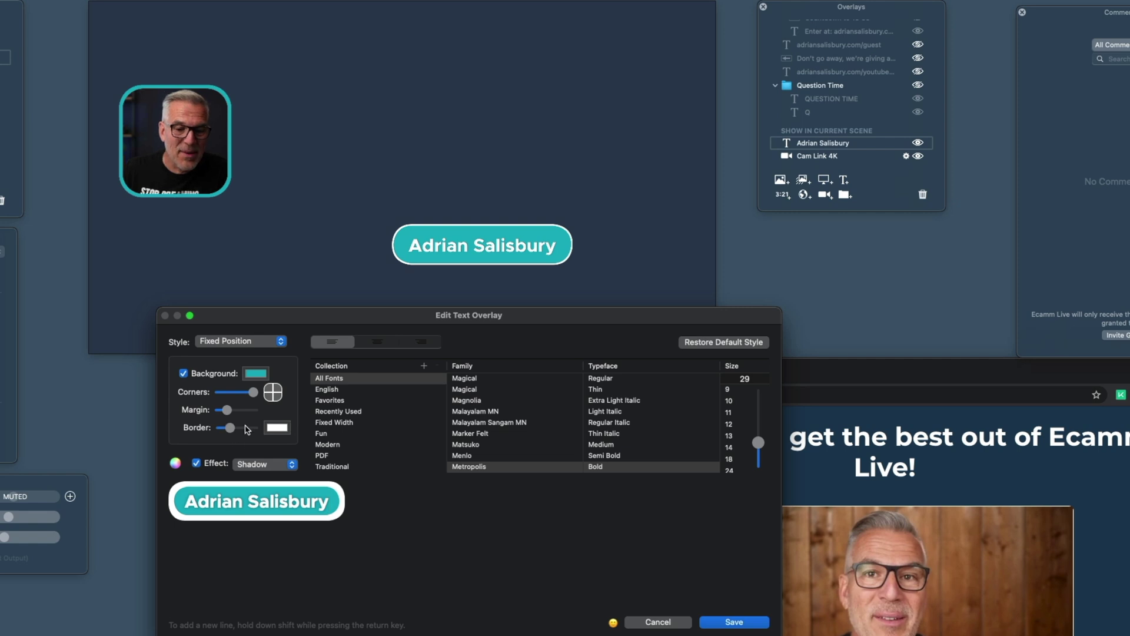
pyautogui.moveTo(227, 410); pyautogui.dragTo(228, 410)
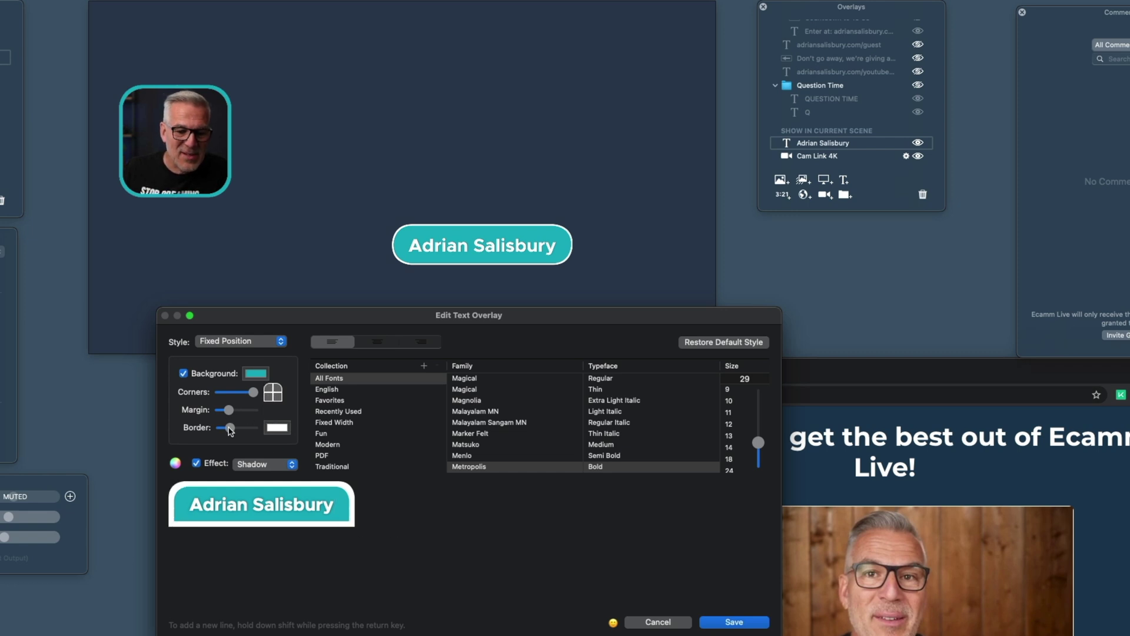
pyautogui.moveTo(229, 428); pyautogui.dragTo(231, 409)
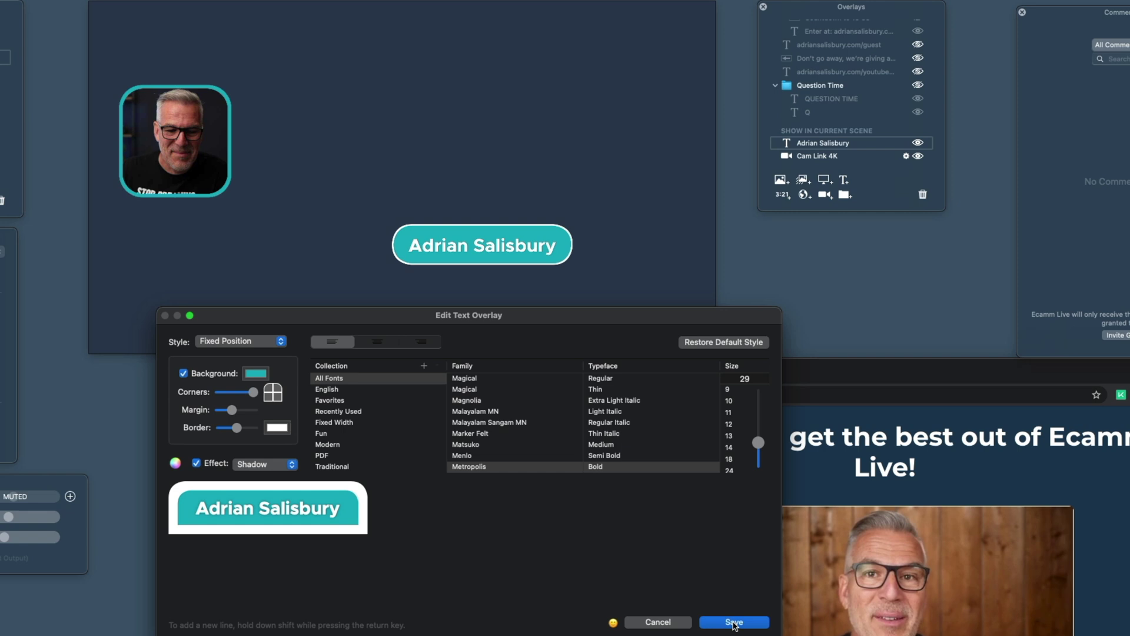
pyautogui.click(734, 623)
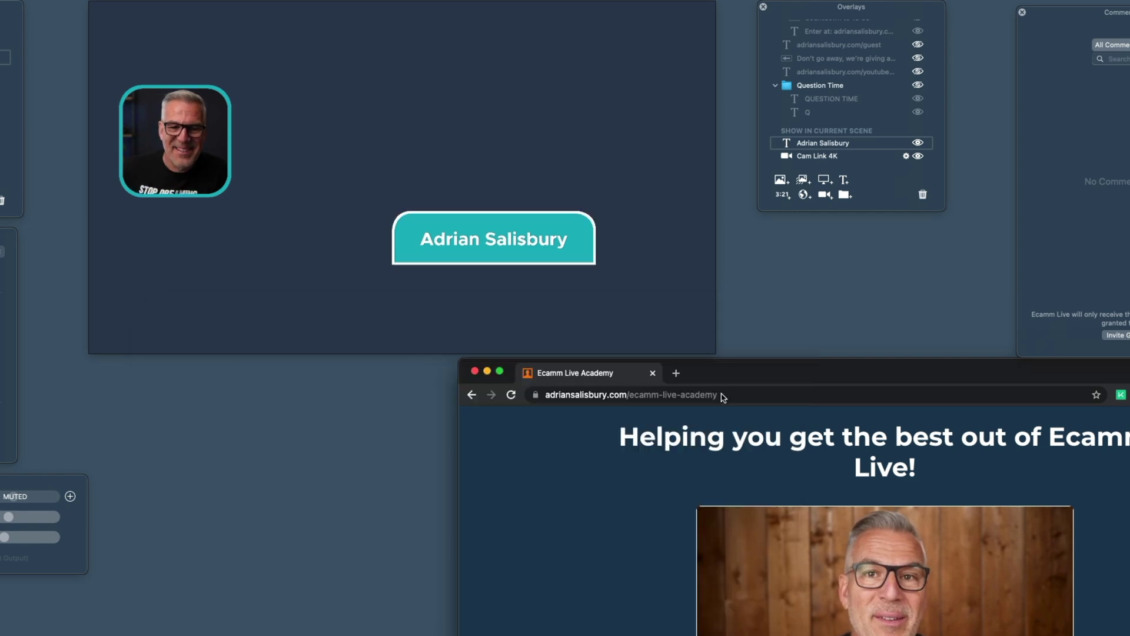
# Step: Place the name overlay flush against the canvas's lower edge and turn off its Shadow effect
pyautogui.moveTo(515, 247); pyautogui.dragTo(436, 330)
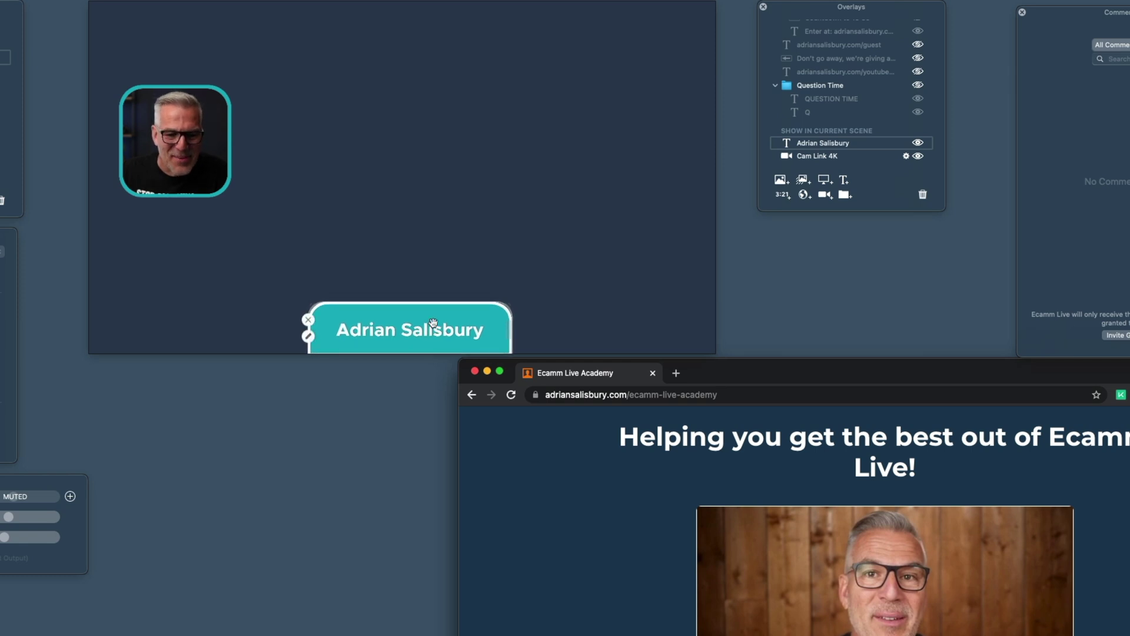
pyautogui.doubleClick(435, 330)
pyautogui.click(197, 464)
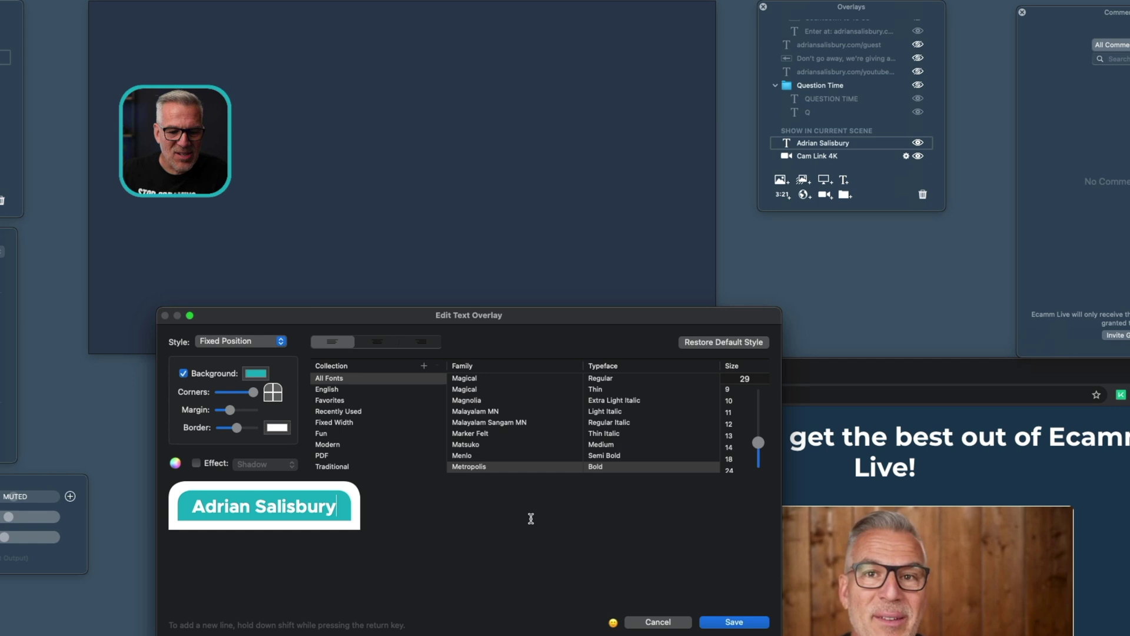
# Step: Set the name overlay's style to Fly In From Bottom, save it, and preview the animation by hiding and showing the overlay
pyautogui.click(234, 343)
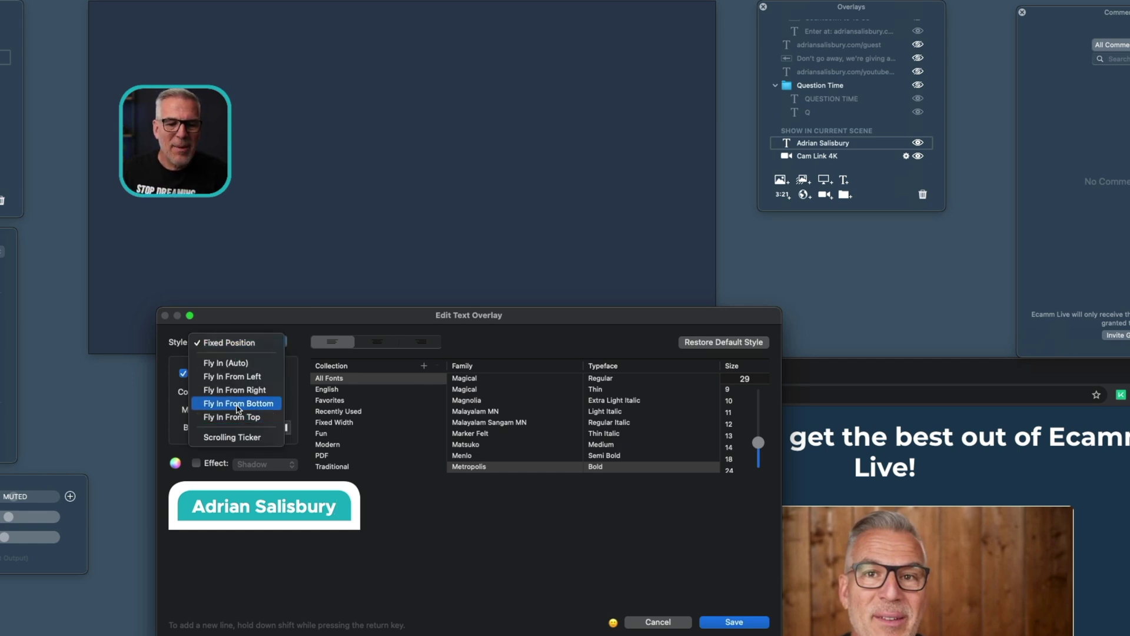
pyautogui.click(237, 404)
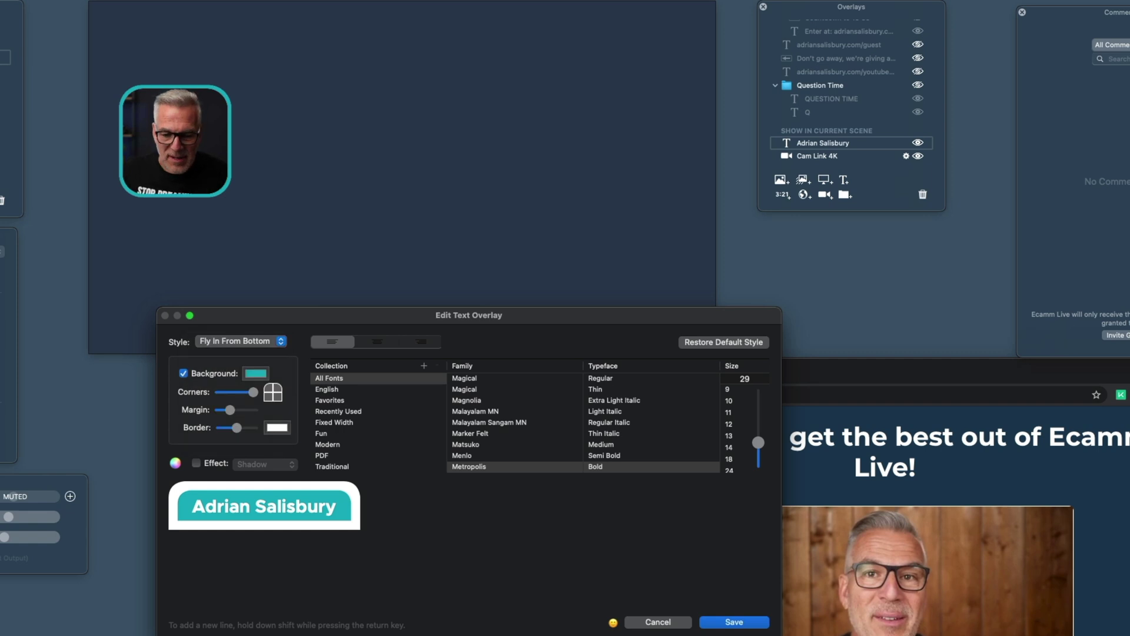
pyautogui.click(738, 624)
pyautogui.click(461, 315)
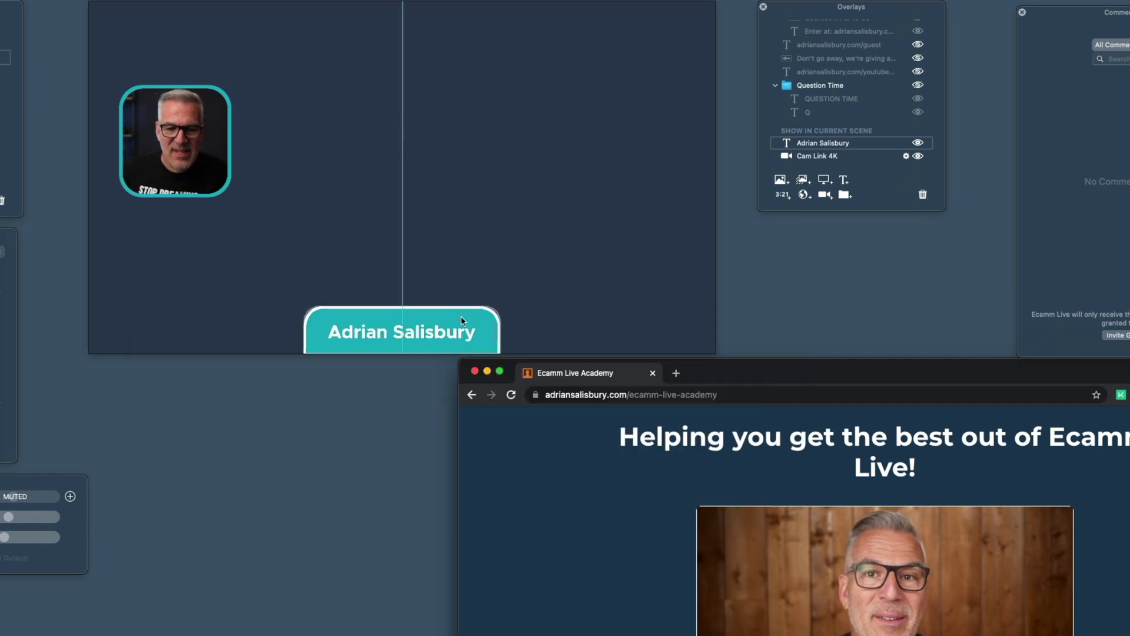
pyautogui.click(919, 146)
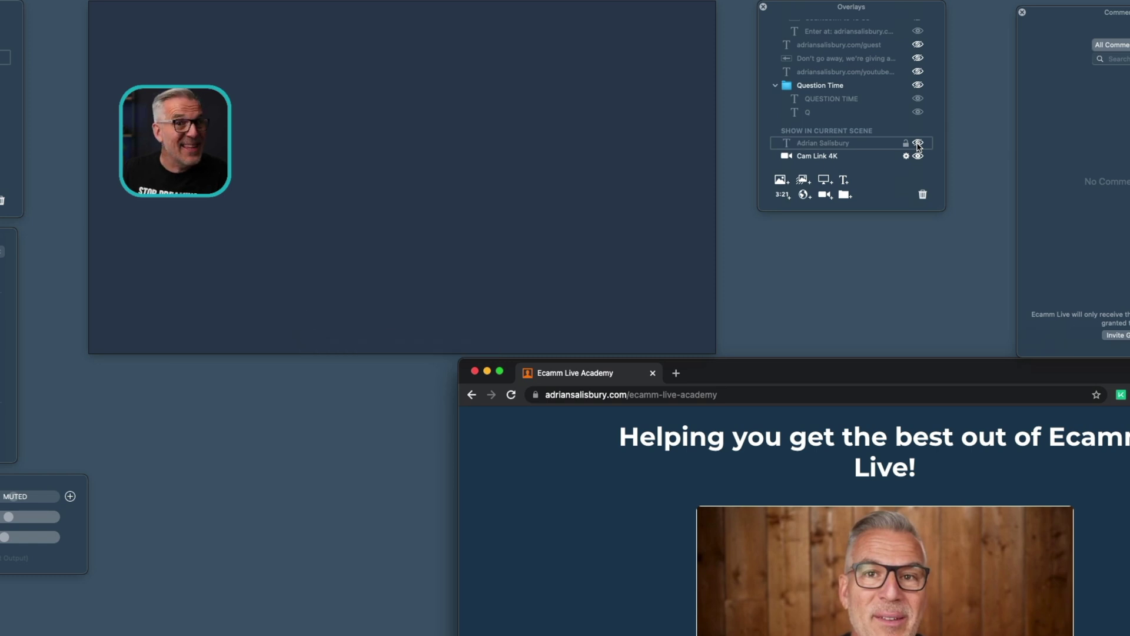
pyautogui.click(918, 145)
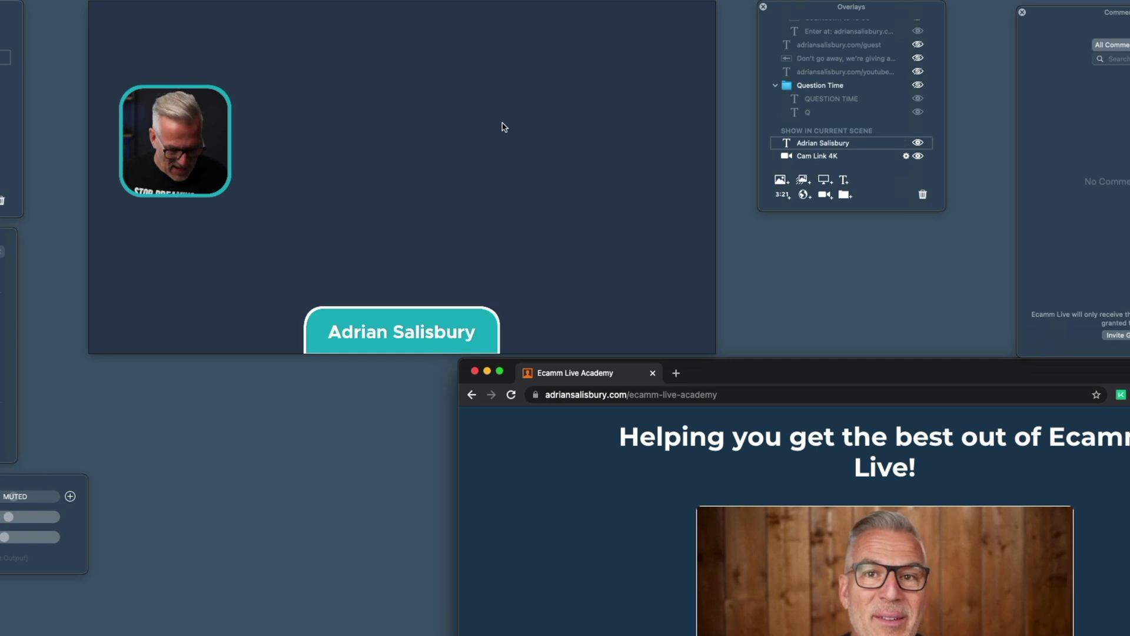
# Step: Switch the scene's source to the full-screen camera, and move the Cam Link 4K overlay into the canvas's upper-left corner before hiding it
pyautogui.moveTo(504, 126)
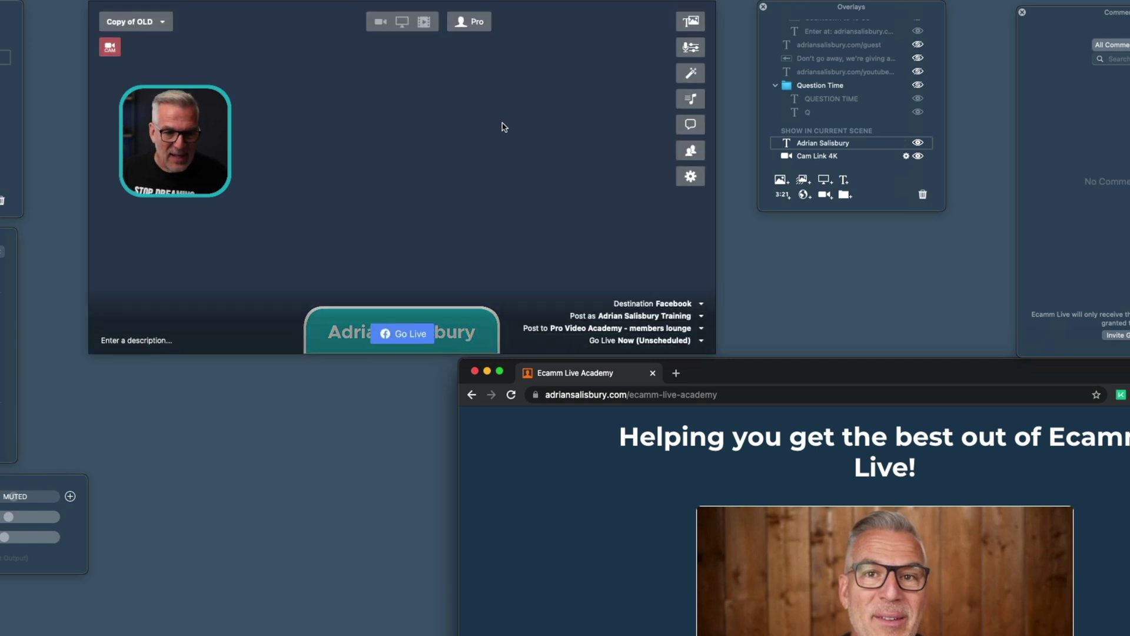
pyautogui.click(380, 24)
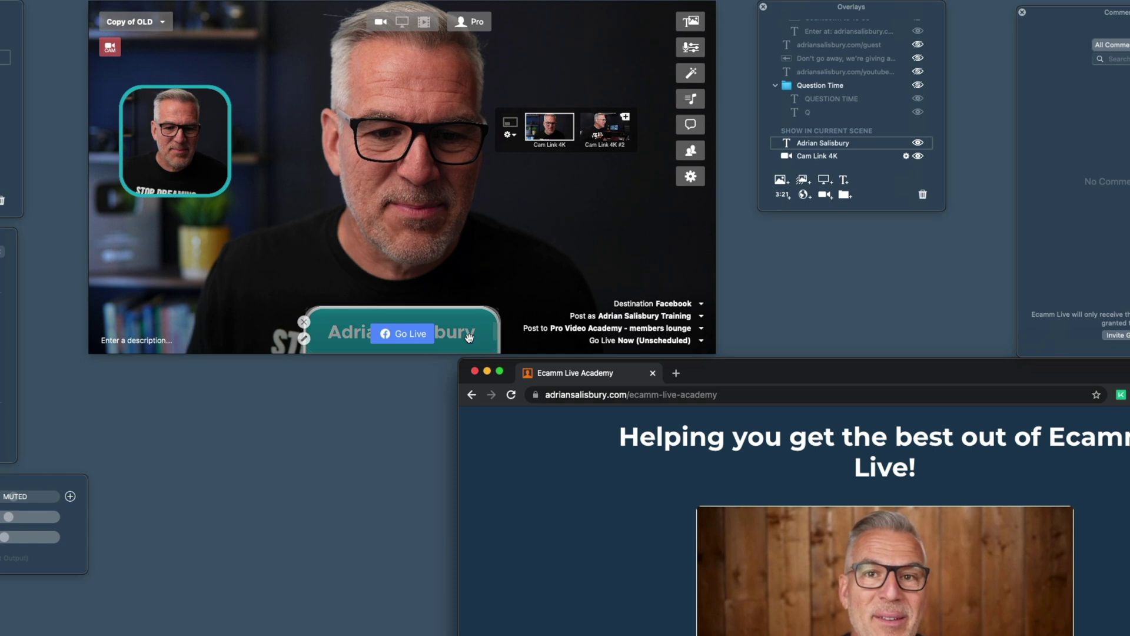
pyautogui.moveTo(183, 164); pyautogui.dragTo(164, 90)
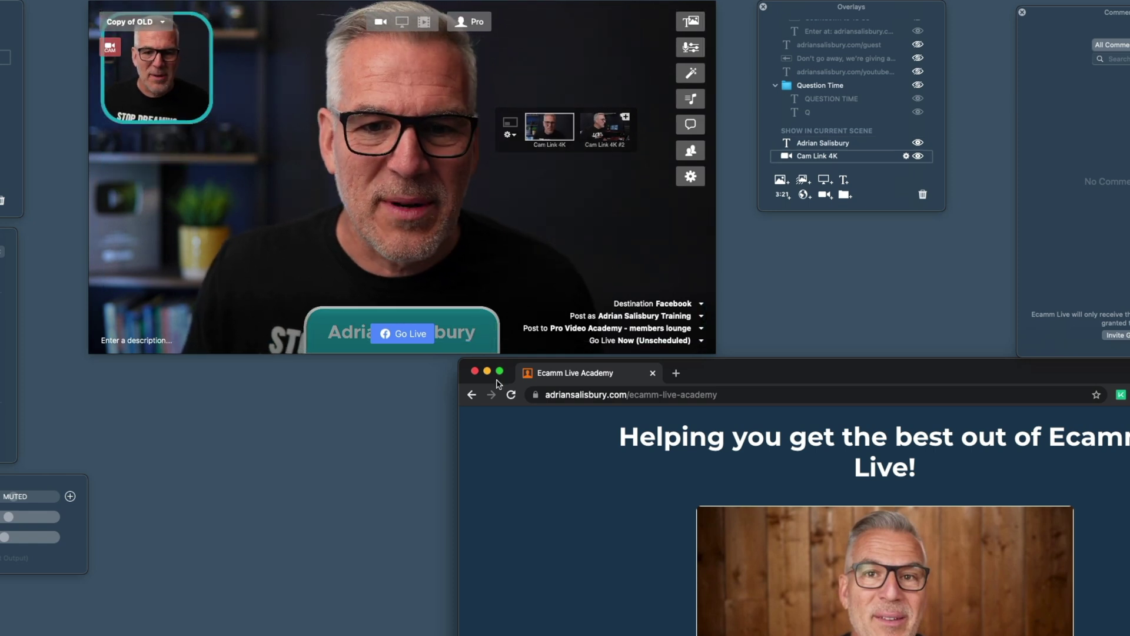
pyautogui.click(919, 156)
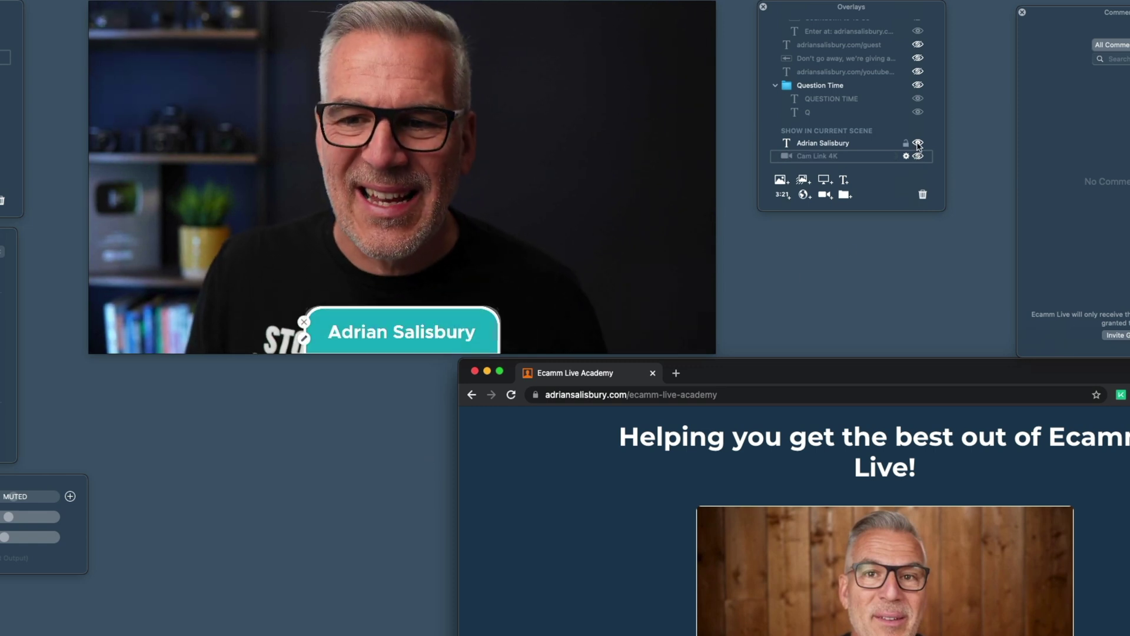
# Step: Preview the name overlay over the full camera by hiding and showing it, and move it to the canvas's lower-left corner
pyautogui.click(918, 143)
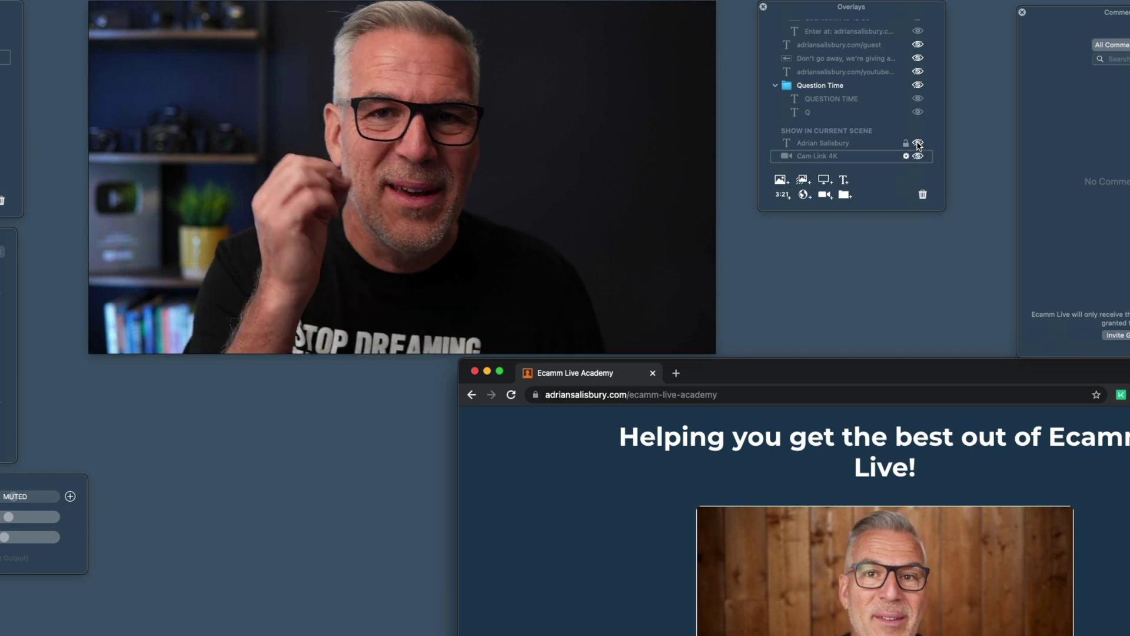
pyautogui.scroll(-1, 919, 146)
pyautogui.scroll(1, 917, 142)
pyautogui.click(919, 136)
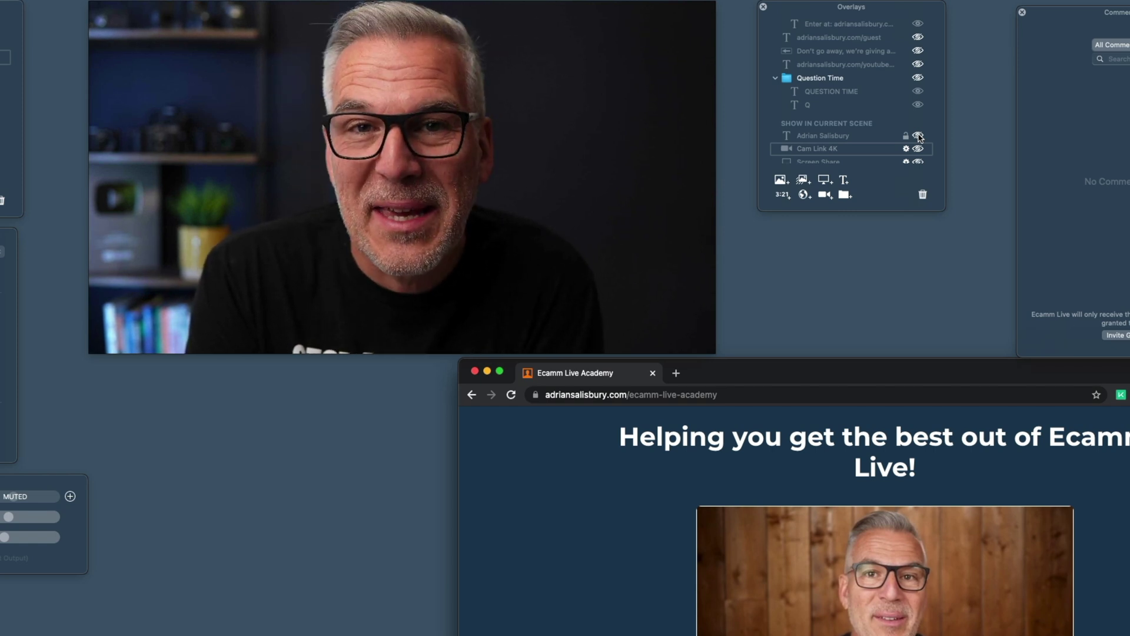
pyautogui.click(918, 136)
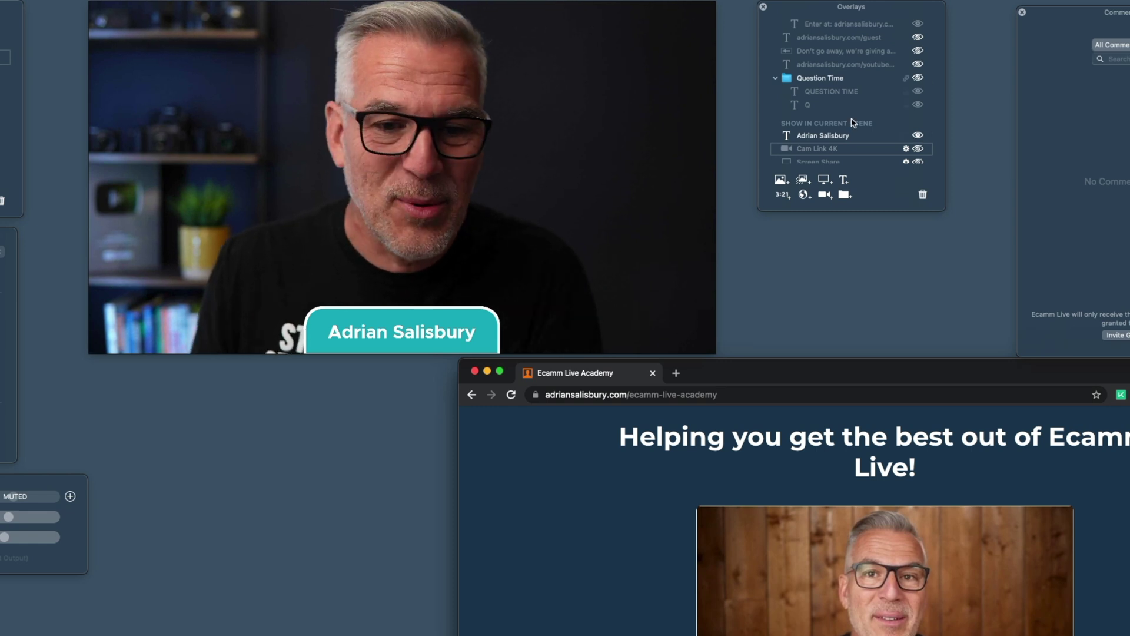
pyautogui.moveTo(387, 332); pyautogui.dragTo(186, 319)
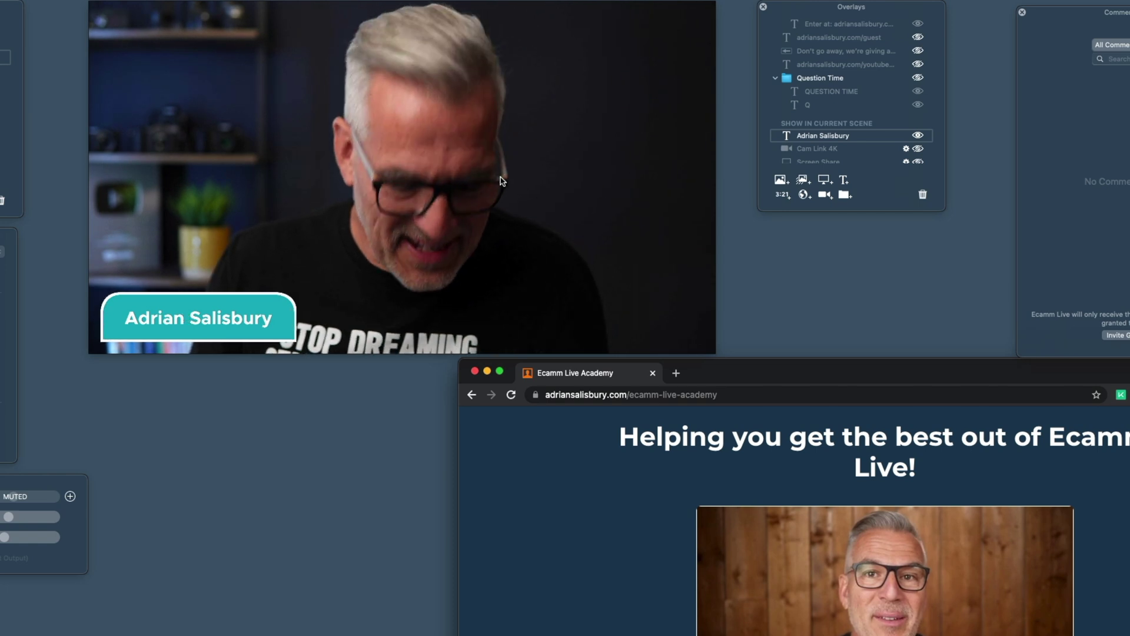
# Step: Return the scene to the blank source, show the Cam Link 4K overlay again, and enlarge it to most of the canvas height
pyautogui.moveTo(497, 24)
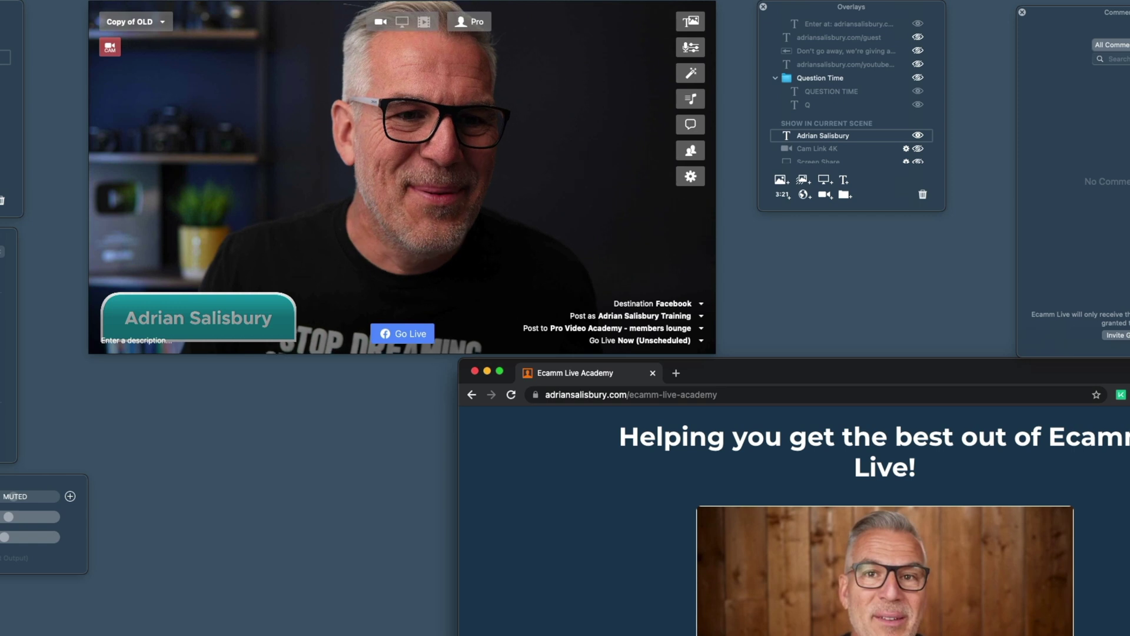
pyautogui.click(12, 1)
pyautogui.click(13, 5)
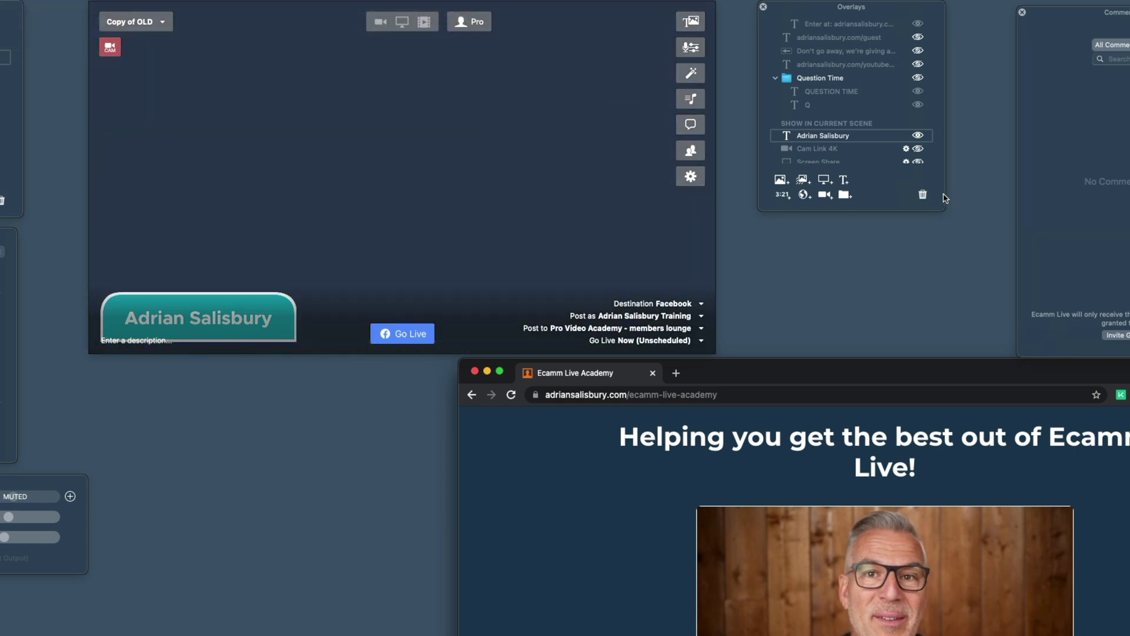
pyautogui.scroll(-3, 849, 158)
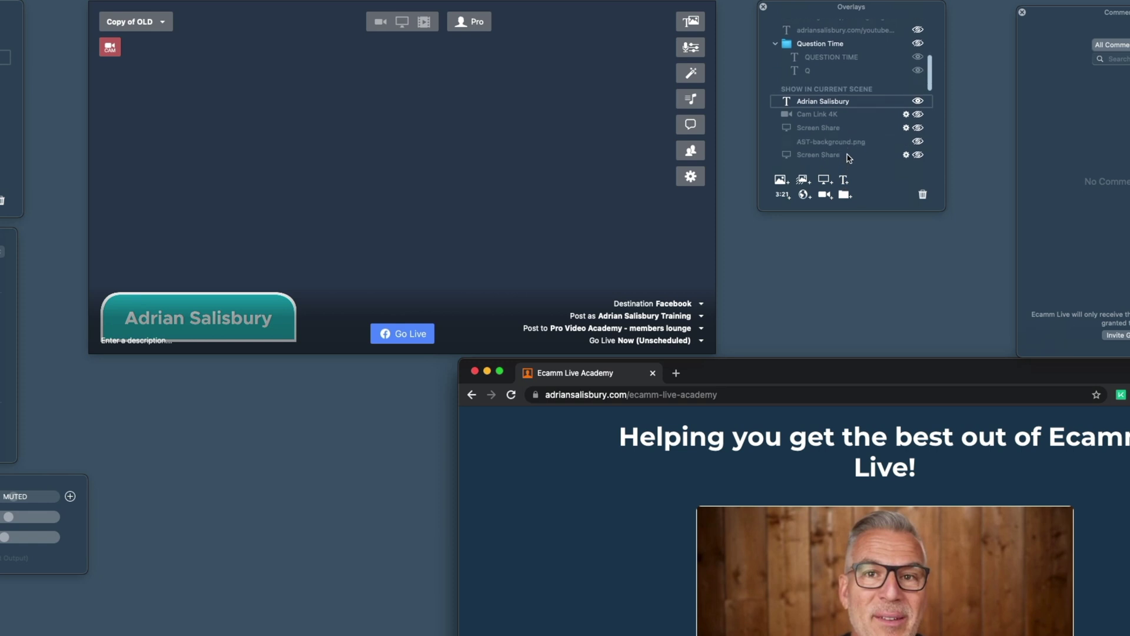
pyautogui.click(918, 115)
pyautogui.moveTo(203, 107); pyautogui.dragTo(369, 303)
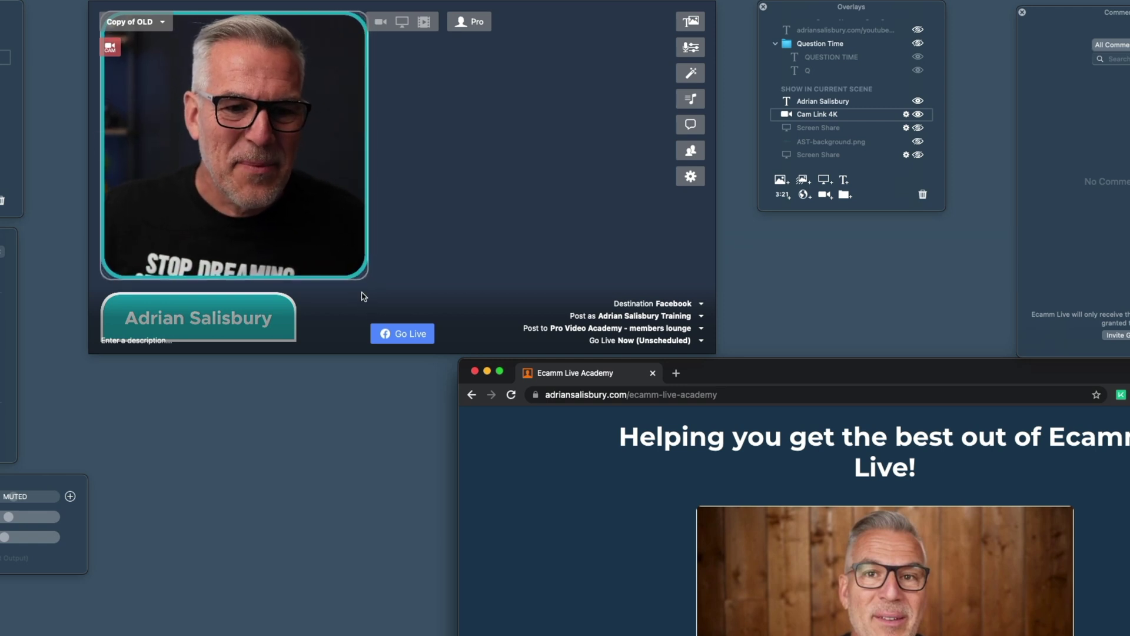
# Step: Move the name overlay to the right of the enlarged camera overlay, and lower the camera overlay toward the canvas's bottom edge
pyautogui.moveTo(224, 307)
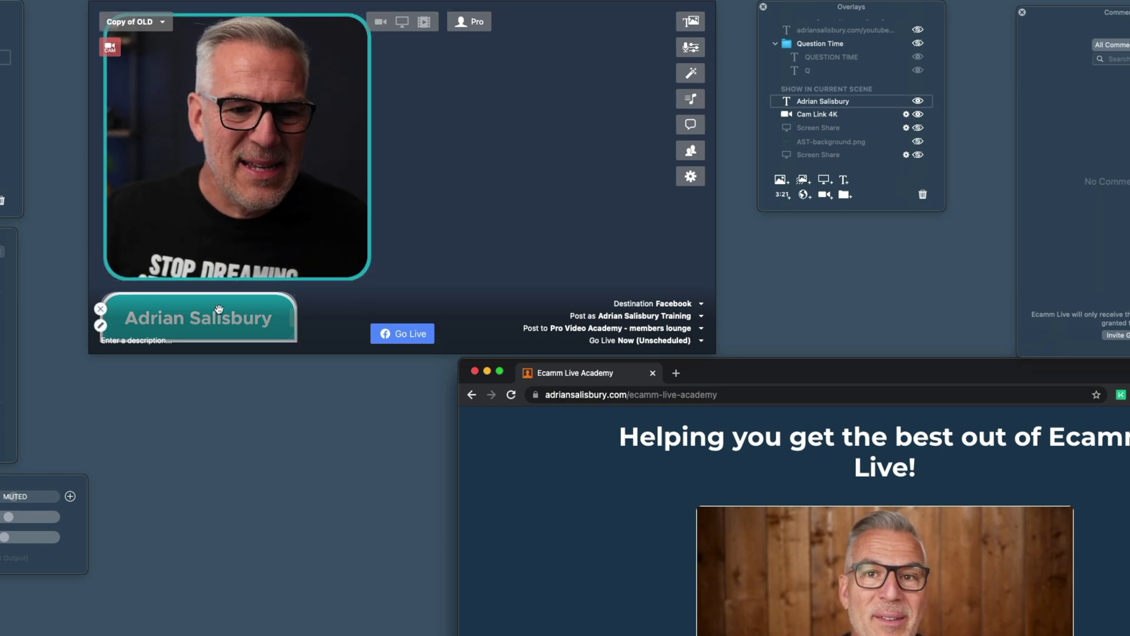
pyautogui.moveTo(218, 310); pyautogui.dragTo(525, 223)
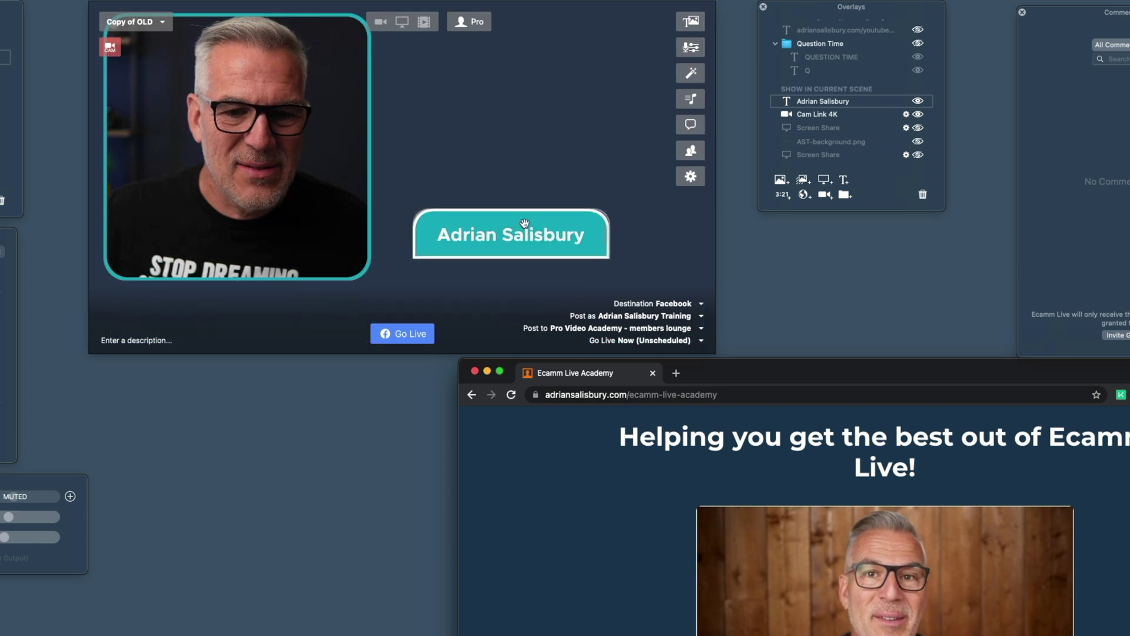
pyautogui.moveTo(263, 207); pyautogui.dragTo(256, 261)
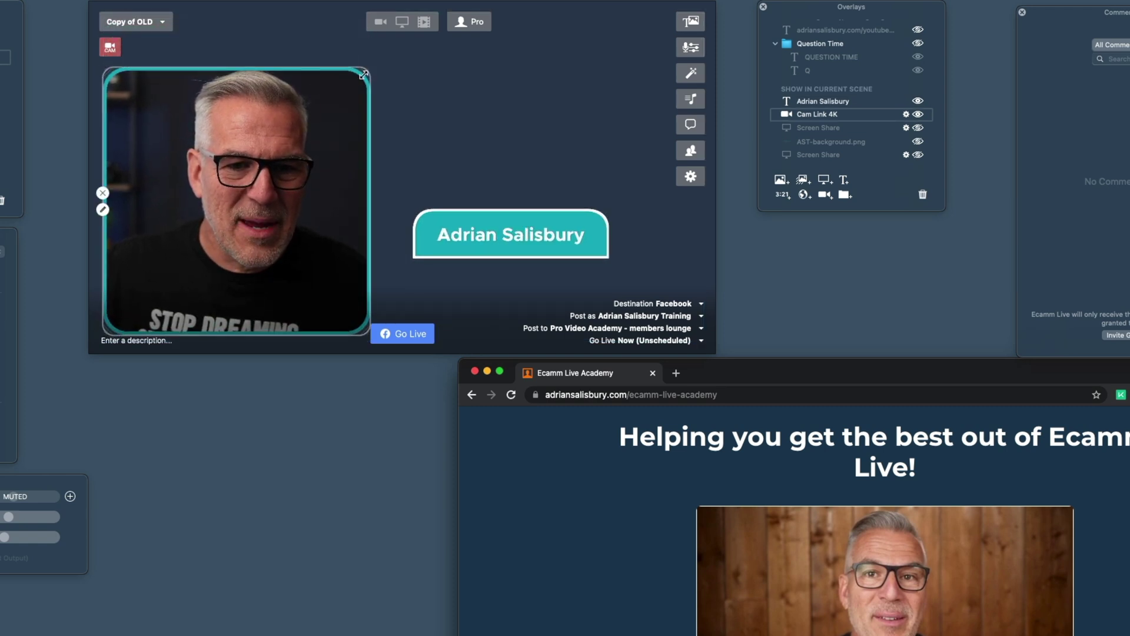
# Step: Shrink the Cam Link 4K overlay slightly and place the name overlay directly above it, touching its upper edge
pyautogui.moveTo(364, 75); pyautogui.dragTo(354, 83)
pyautogui.moveTo(319, 121); pyautogui.dragTo(324, 123)
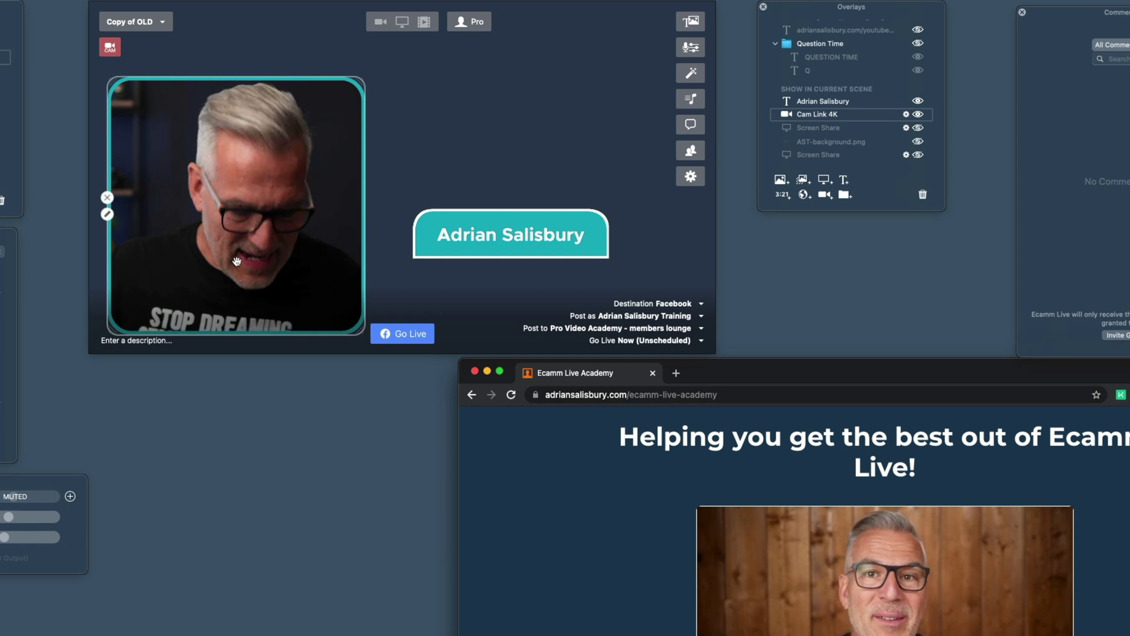
pyautogui.moveTo(475, 219); pyautogui.dragTo(201, 42)
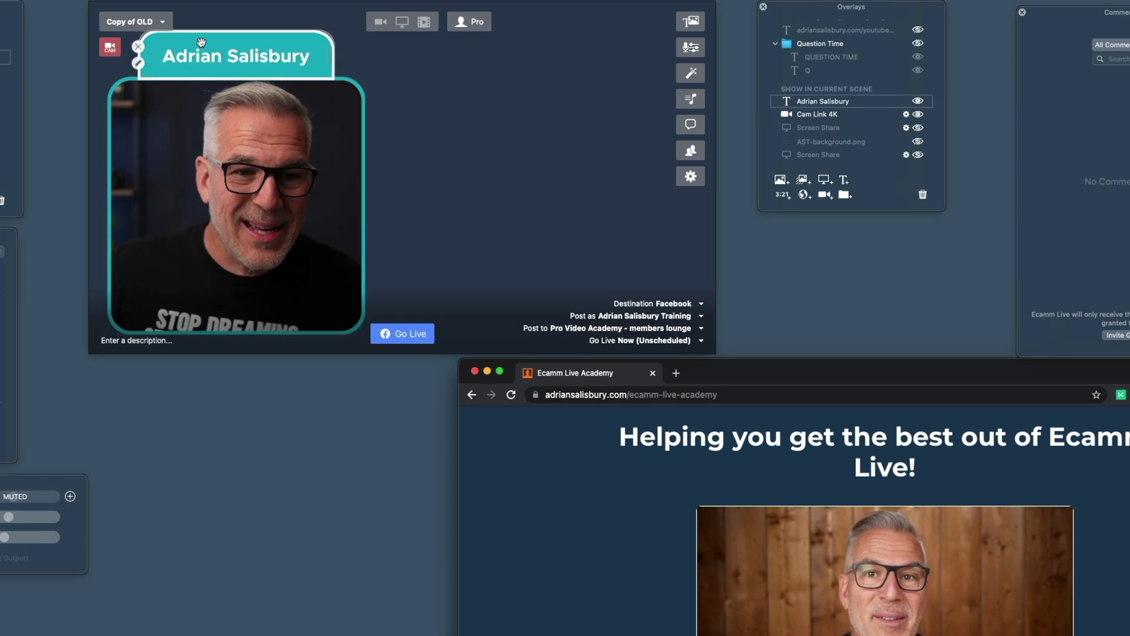
# Step: Bring the Cam Link 4K overlay in front of the name overlay so it overlaps the name's lower edge
pyautogui.click(228, 102)
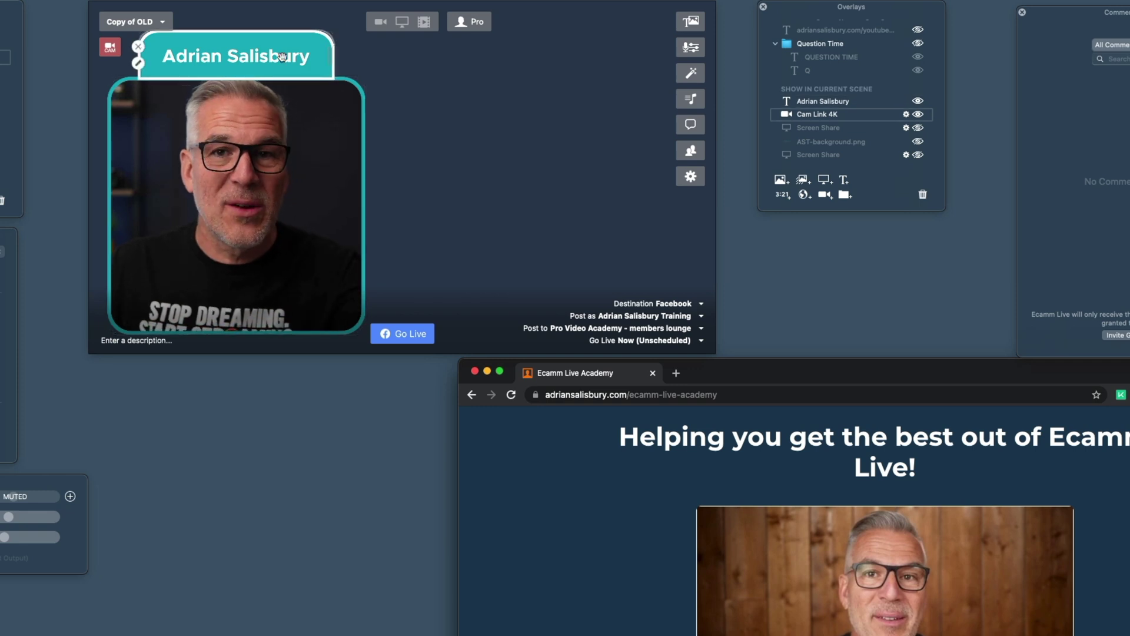
pyautogui.rightClick(273, 131)
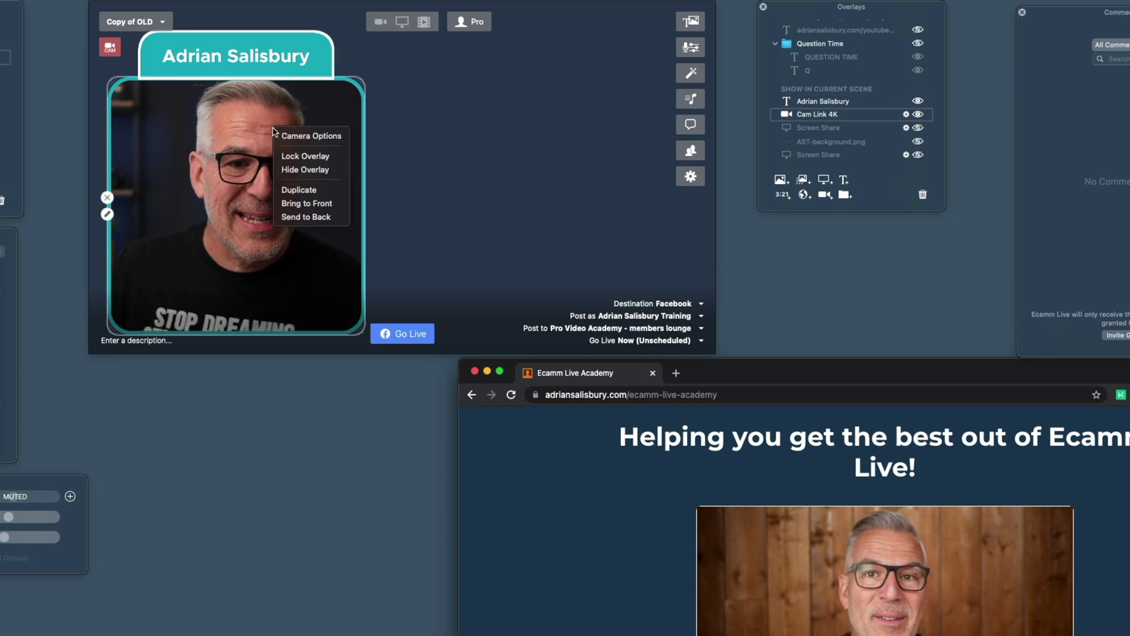
pyautogui.click(295, 204)
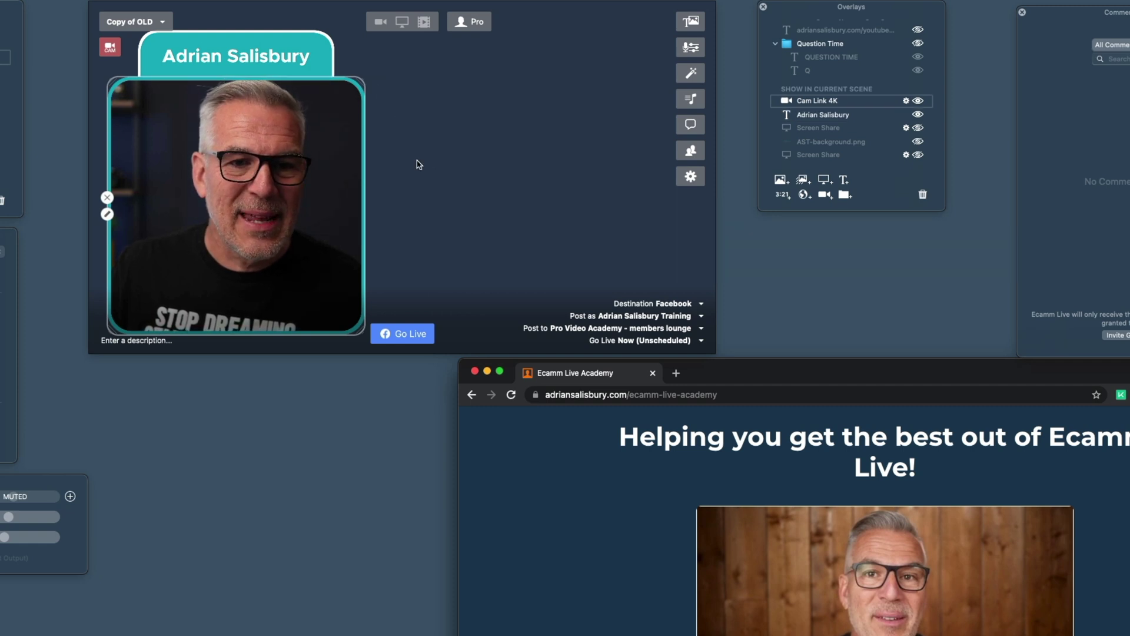
pyautogui.click(222, 450)
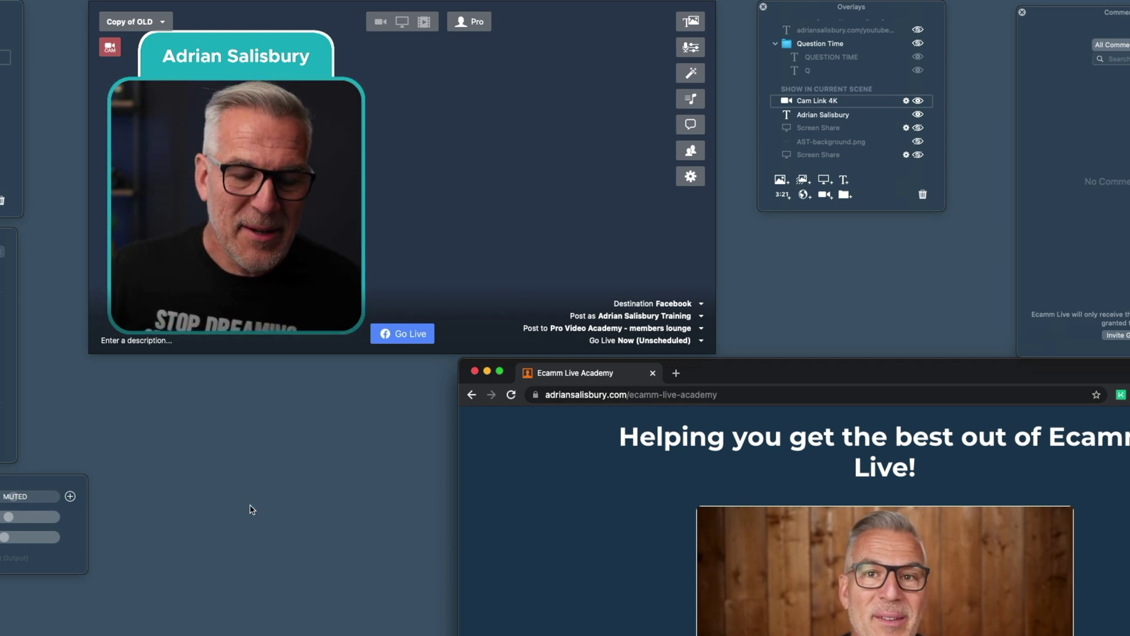
# Step: Duplicate the Cam Link 4K overlay, place the copy beside the original at the same height, and set its camera to Guest 1
pyautogui.moveTo(208, 222); pyautogui.dragTo(511, 221)
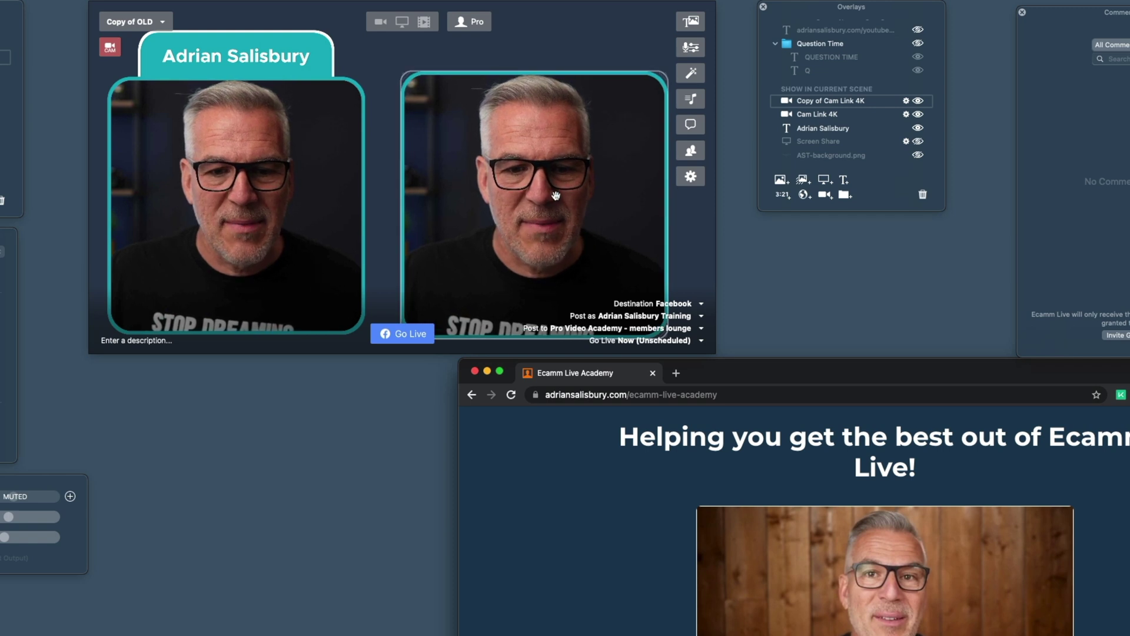
pyautogui.scroll(-2, 556, 196)
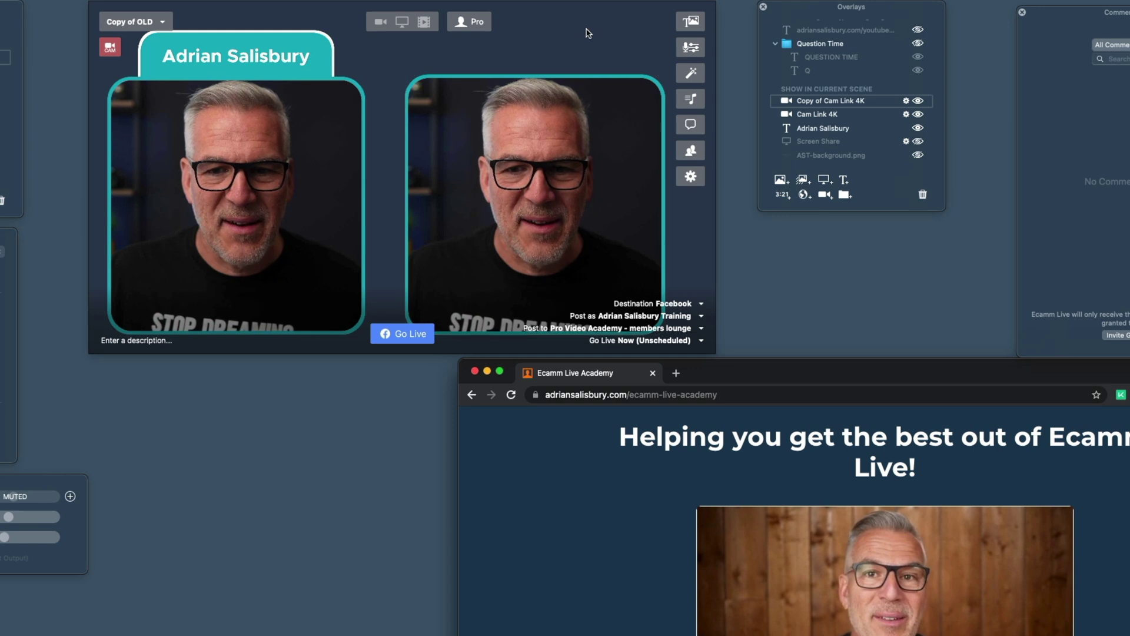
pyautogui.click(405, 214)
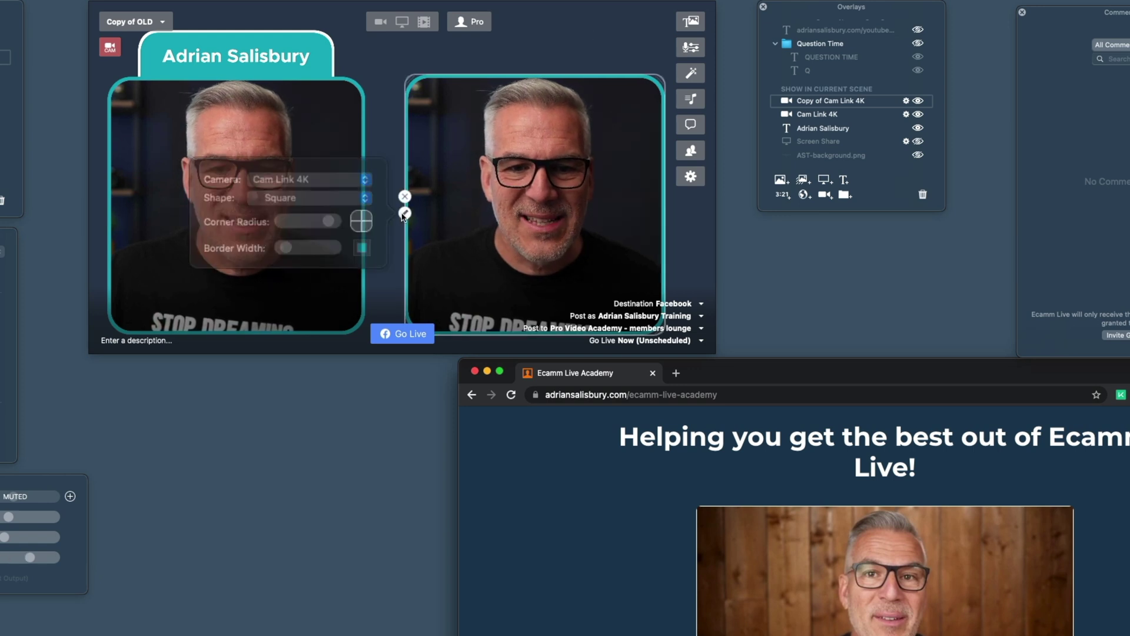
pyautogui.click(320, 186)
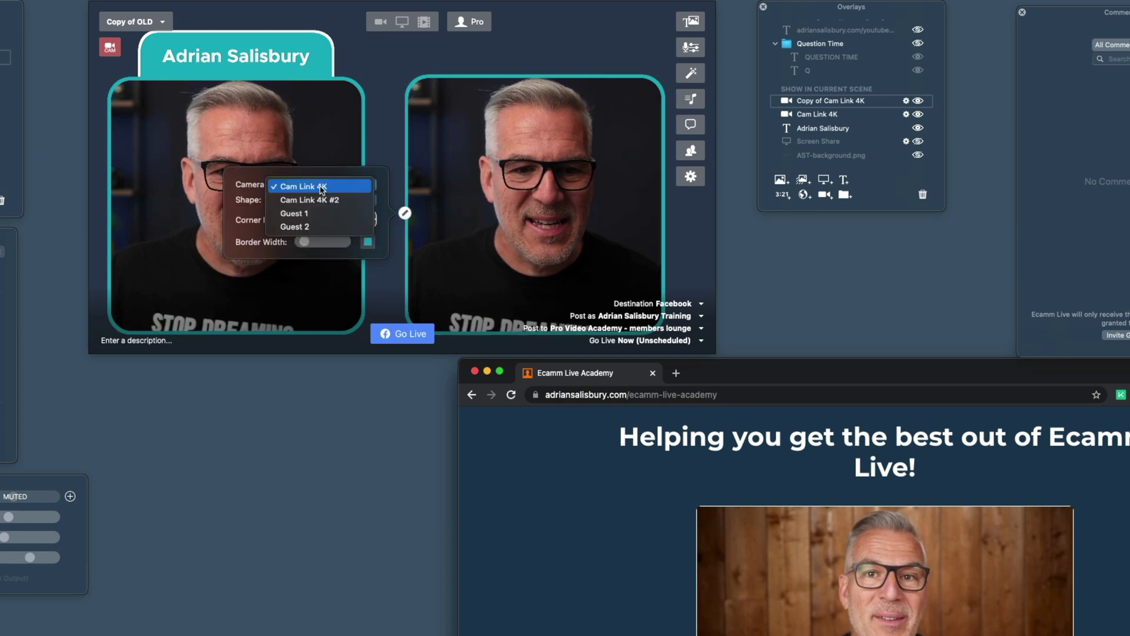
pyautogui.click(298, 213)
# Step: Hide the name overlay, even out the two camera overlays, and show the New Logo White academy.png overlay centred above them
pyautogui.moveTo(285, 59)
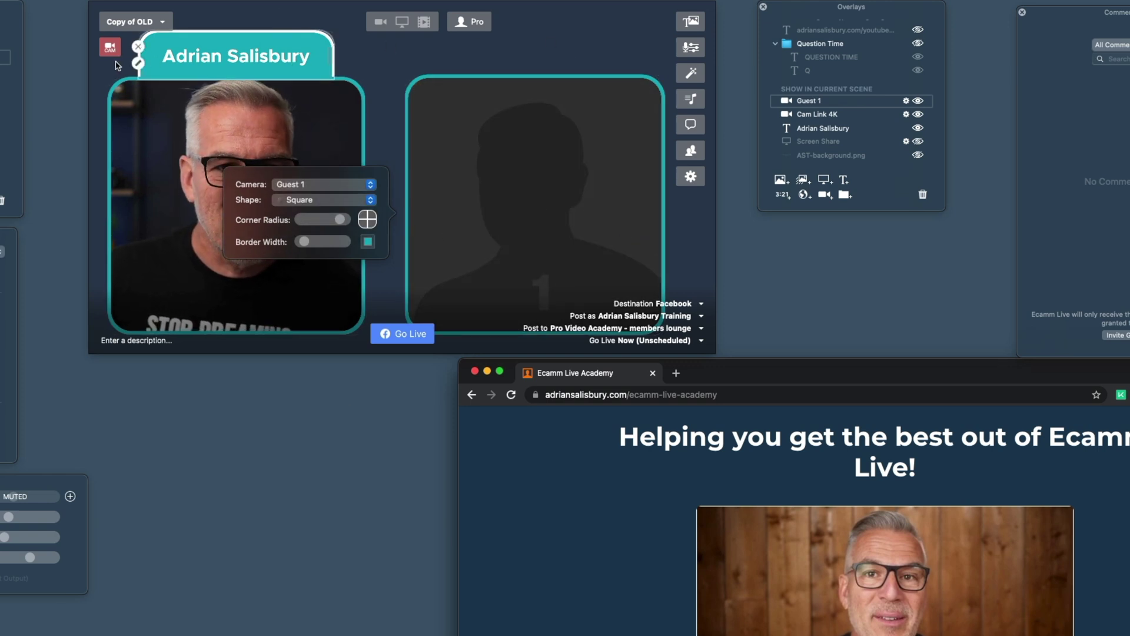
pyautogui.click(136, 47)
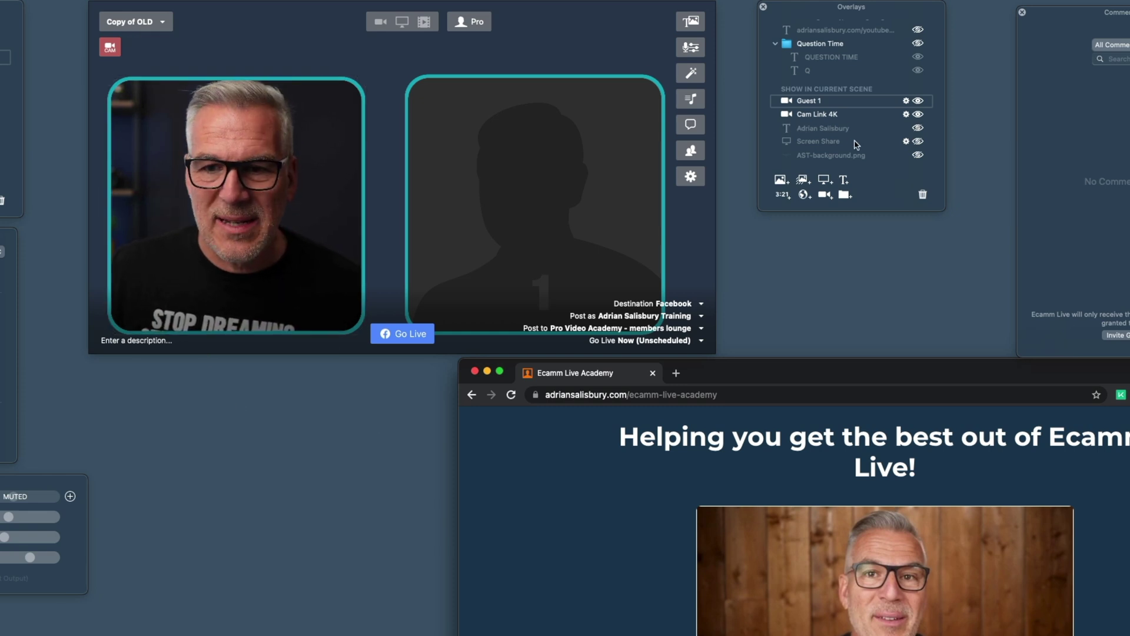
pyautogui.scroll(-4, 859, 142)
pyautogui.moveTo(526, 149)
pyautogui.mouseDown()
pyautogui.moveTo(570, 146)
pyautogui.moveTo(495, 146)
pyautogui.moveTo(504, 152)
pyautogui.mouseUp()
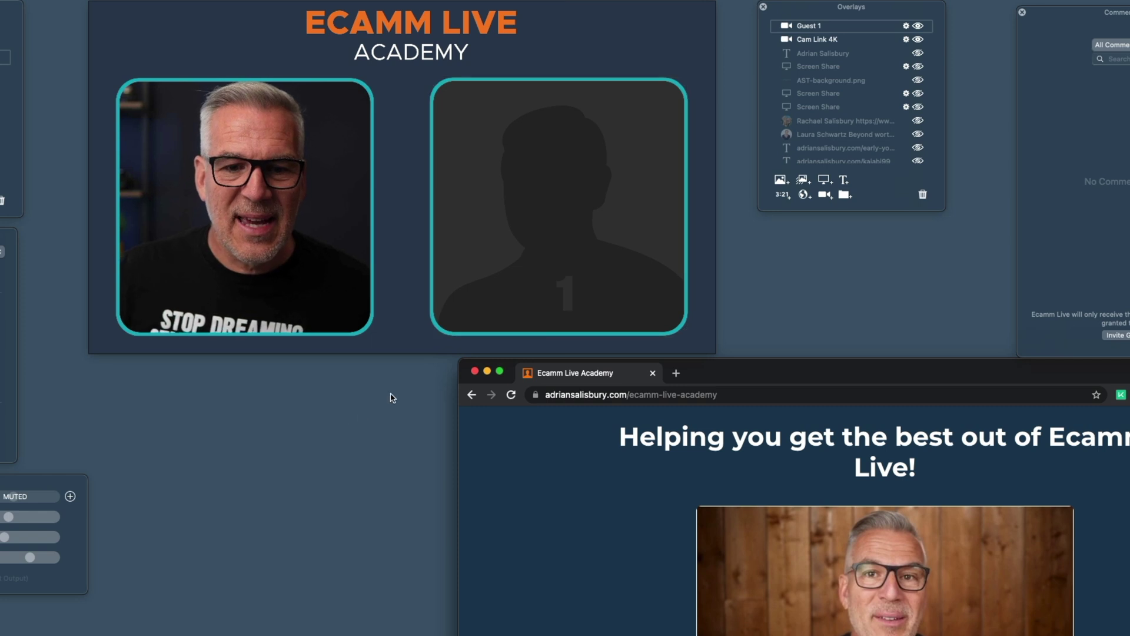
pyautogui.moveTo(405, 24); pyautogui.dragTo(397, 23)
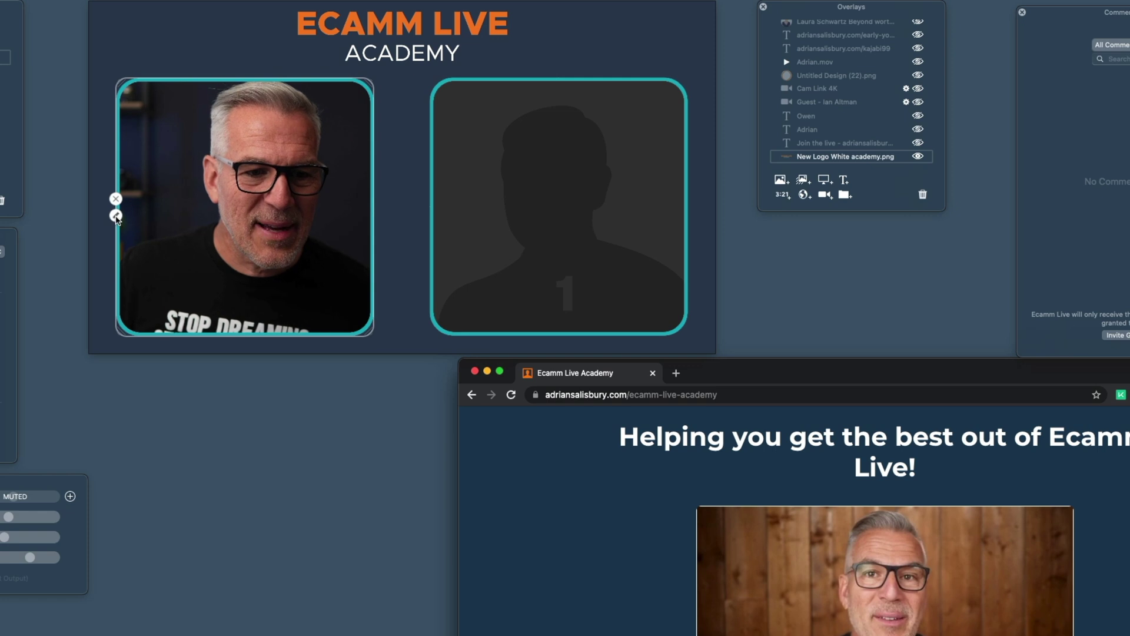
# Step: Change the border colour of both the Cam Link 4K and Guest 1 overlays to the saved orange
pyautogui.click(116, 216)
pyautogui.click(78, 245)
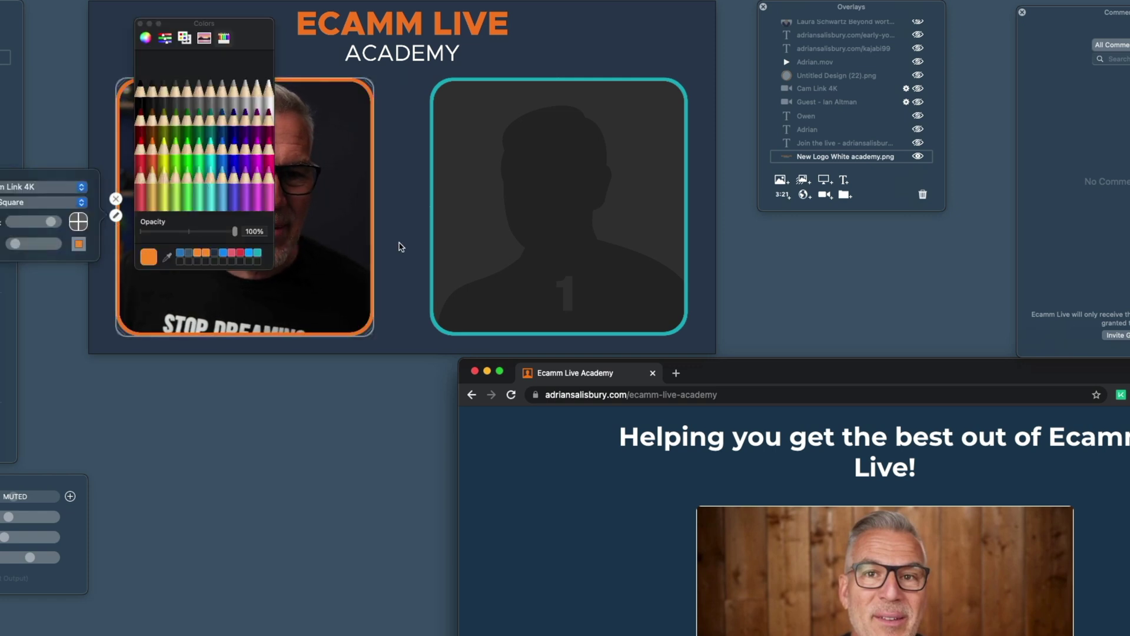
pyautogui.click(430, 215)
pyautogui.click(391, 243)
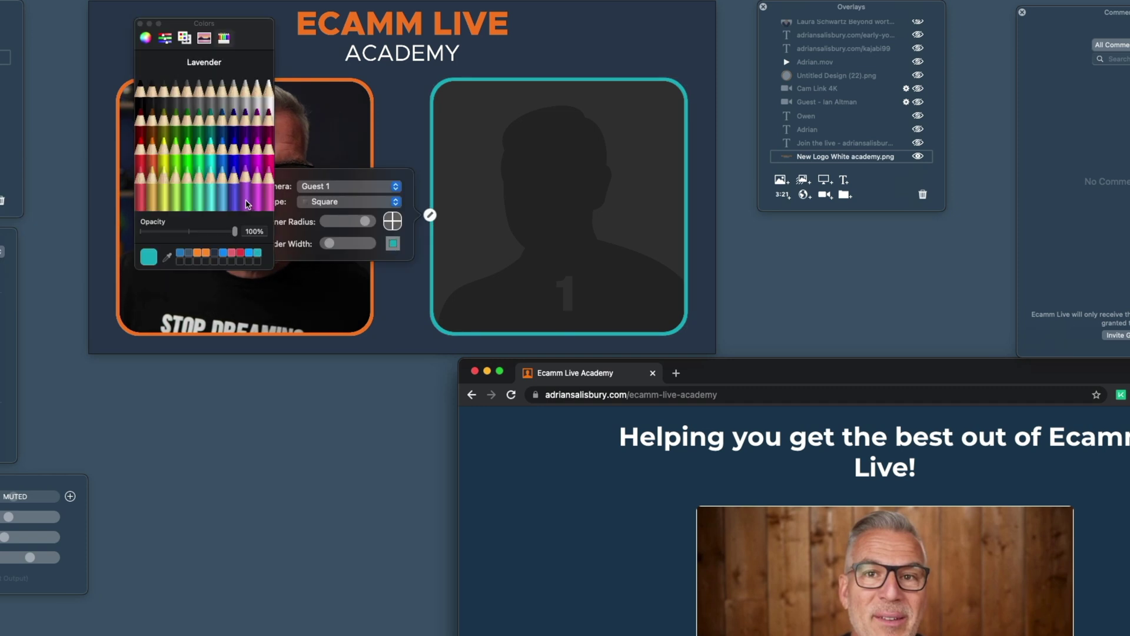
pyautogui.click(197, 253)
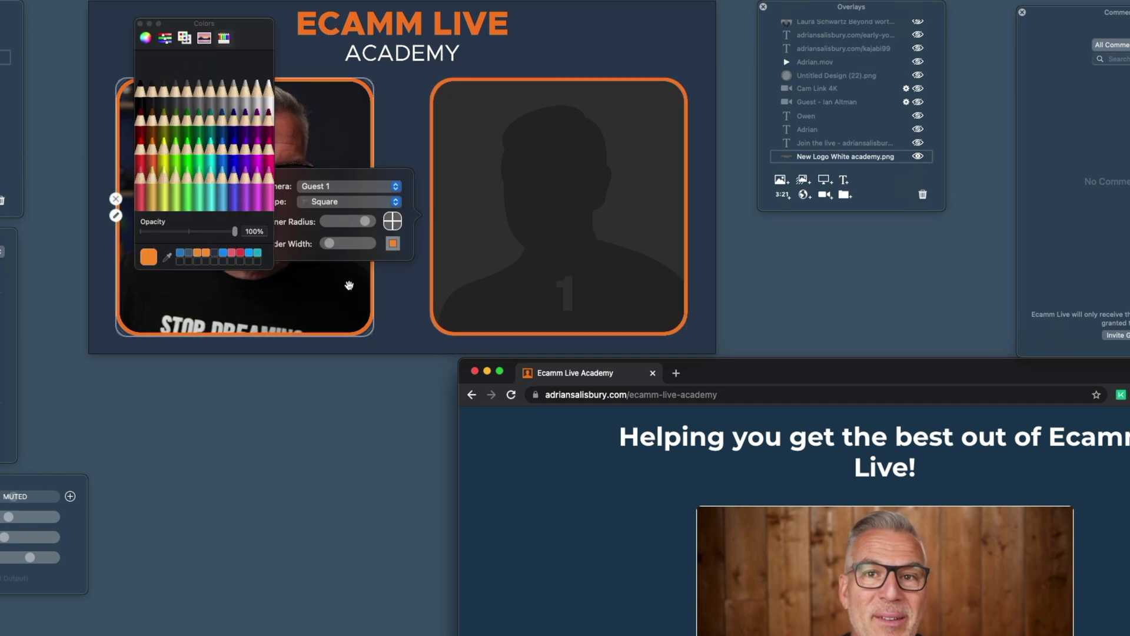
pyautogui.click(391, 295)
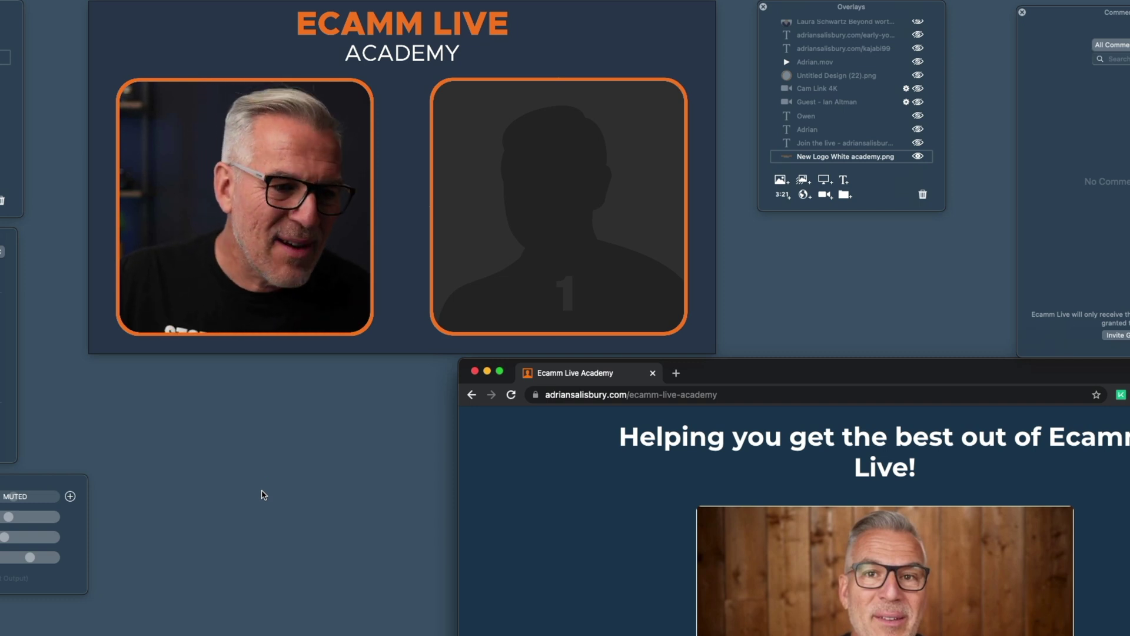
# Step: Switch to the OLD scene, set its source to the full-screen camera, and add Guest 1 as a side-by-side split
pyautogui.press('Up')
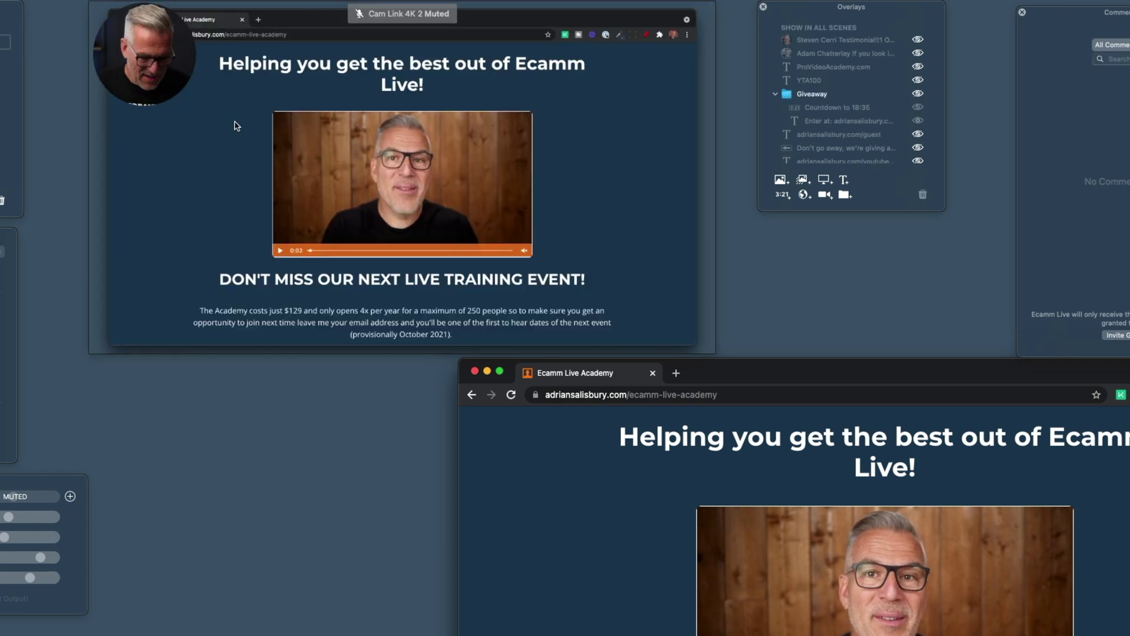
pyautogui.moveTo(234, 126)
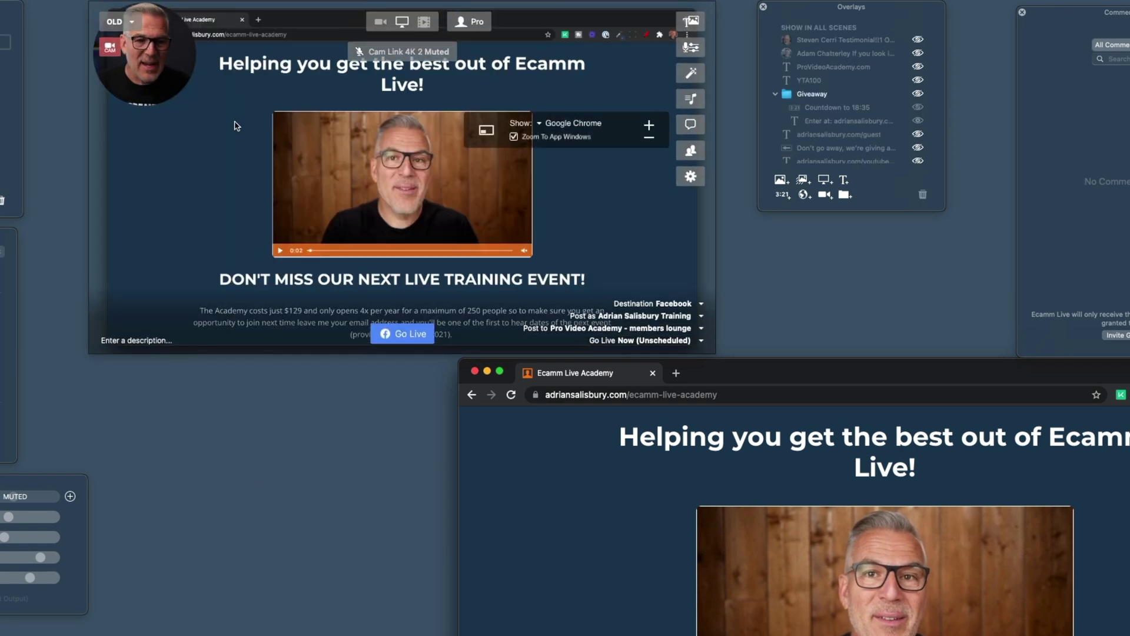
pyautogui.click(380, 22)
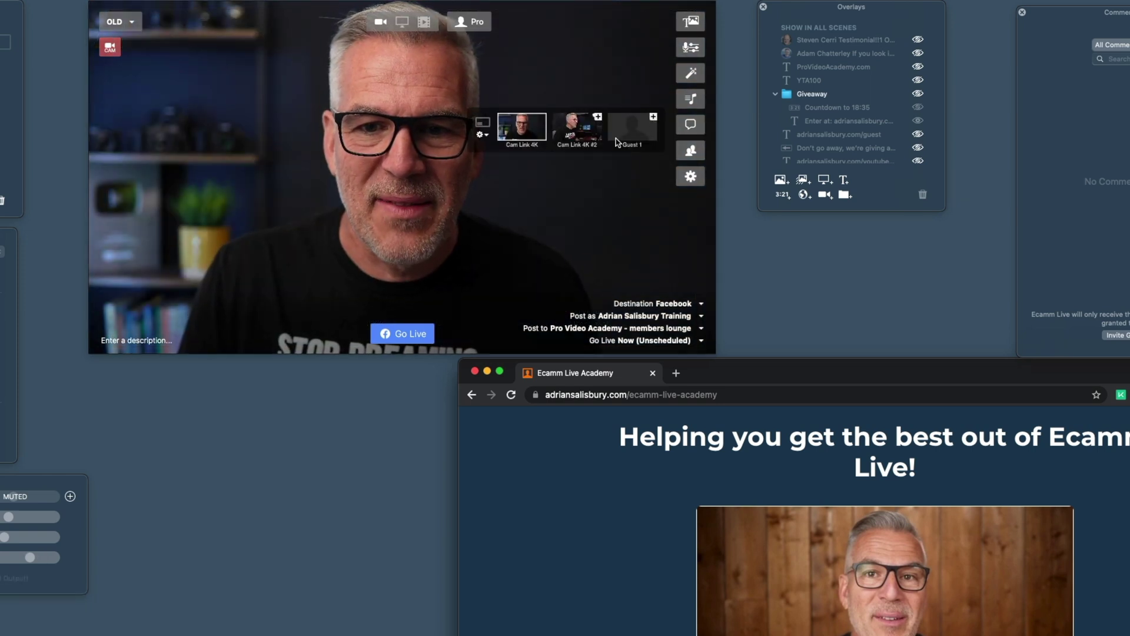
pyautogui.click(653, 116)
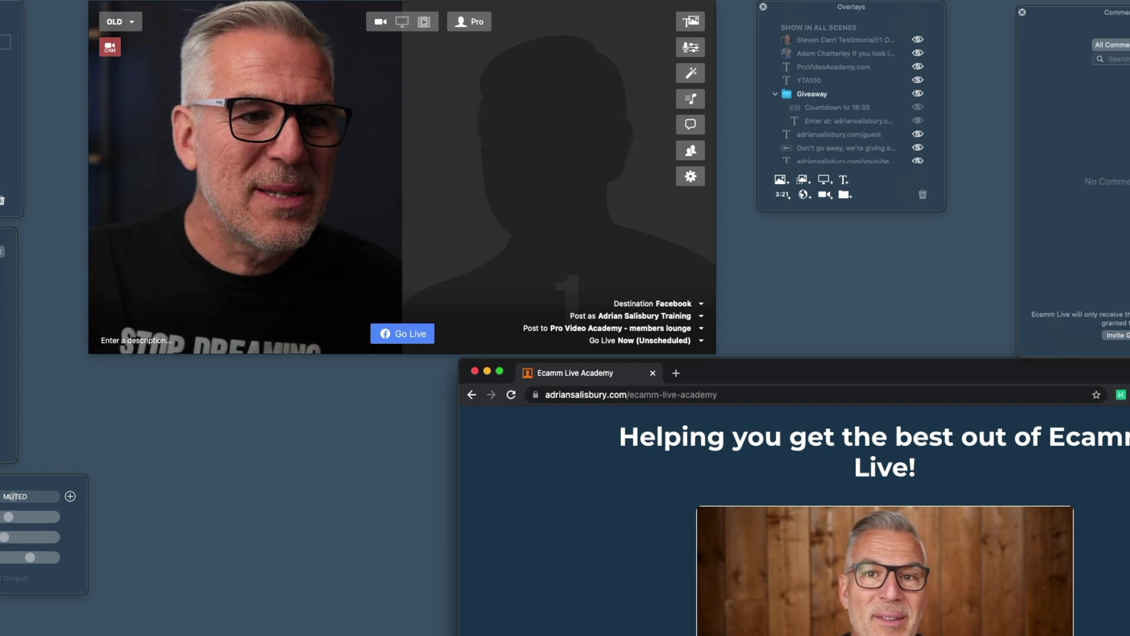
# Step: Return to the Copy of OLD scene, show the testimonial comment overlay, and move it up across the middle of the canvas
pyautogui.click(4, 57)
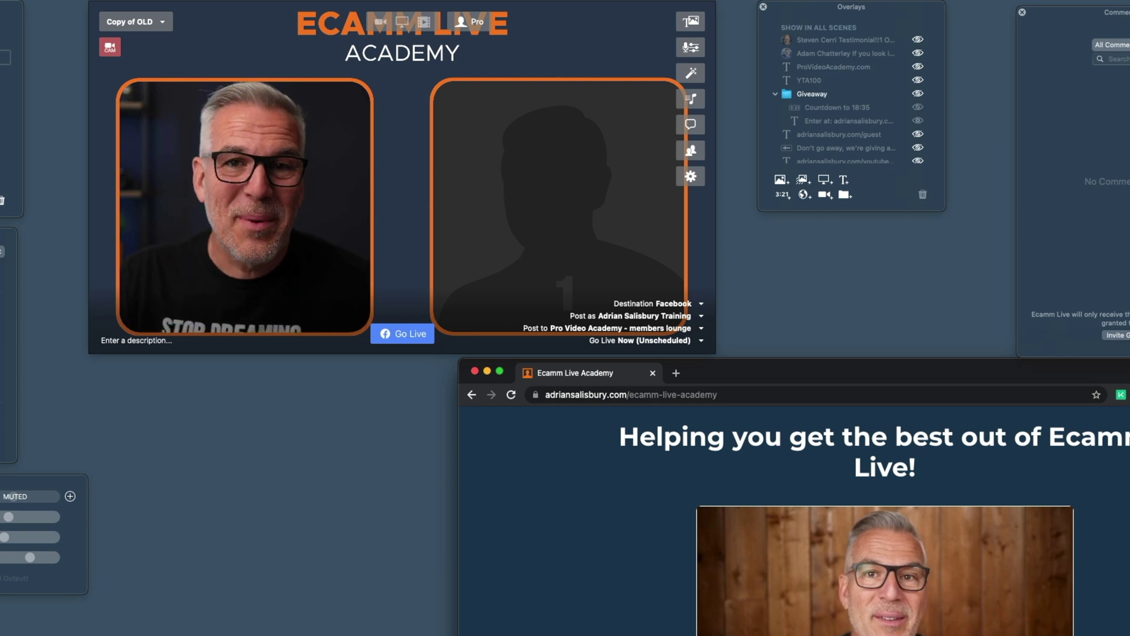
pyautogui.scroll(-1, 854, 88)
pyautogui.click(918, 38)
pyautogui.moveTo(398, 284); pyautogui.dragTo(395, 226)
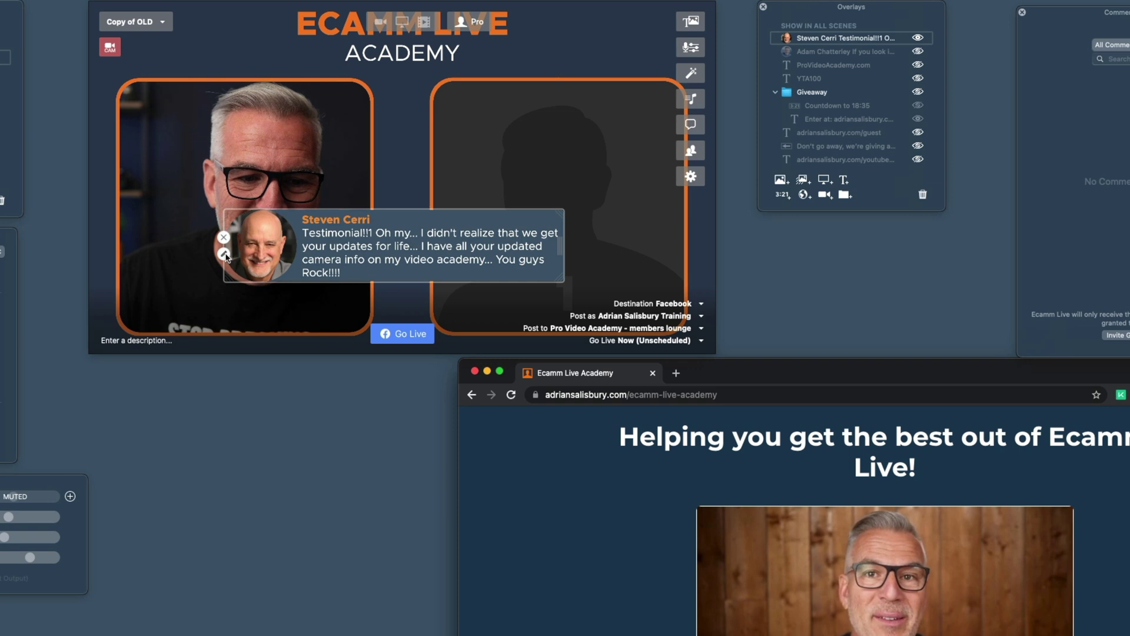
# Step: Open the testimonial overlay for editing, add a thick border, and set its background colour to white (Snow)
pyautogui.click(224, 254)
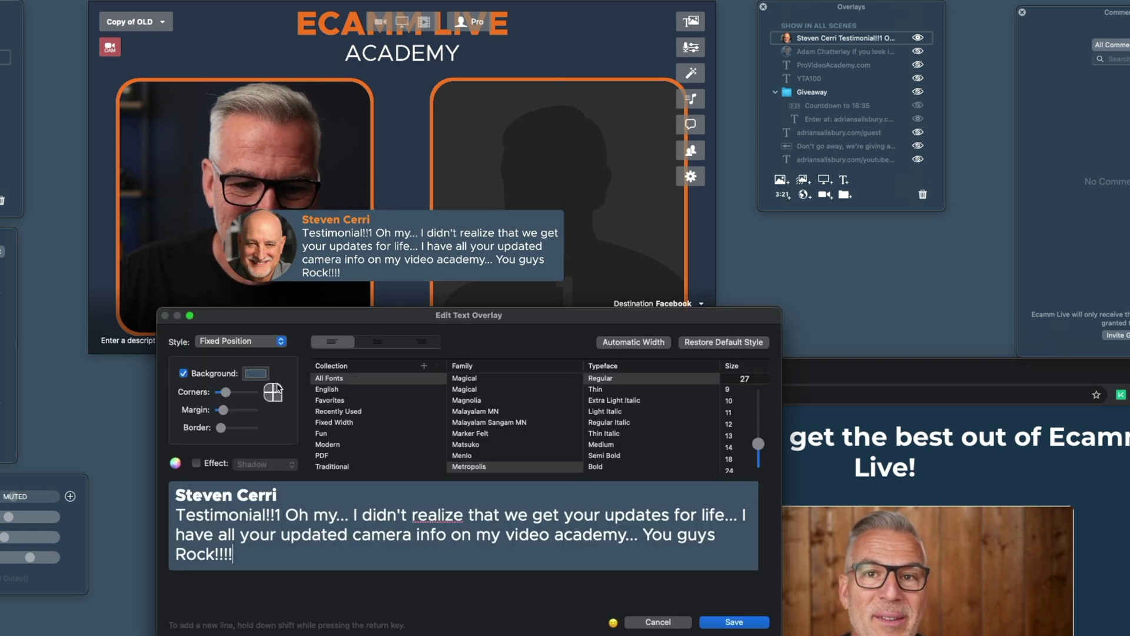
pyautogui.moveTo(223, 412); pyautogui.dragTo(241, 429)
pyautogui.click(256, 374)
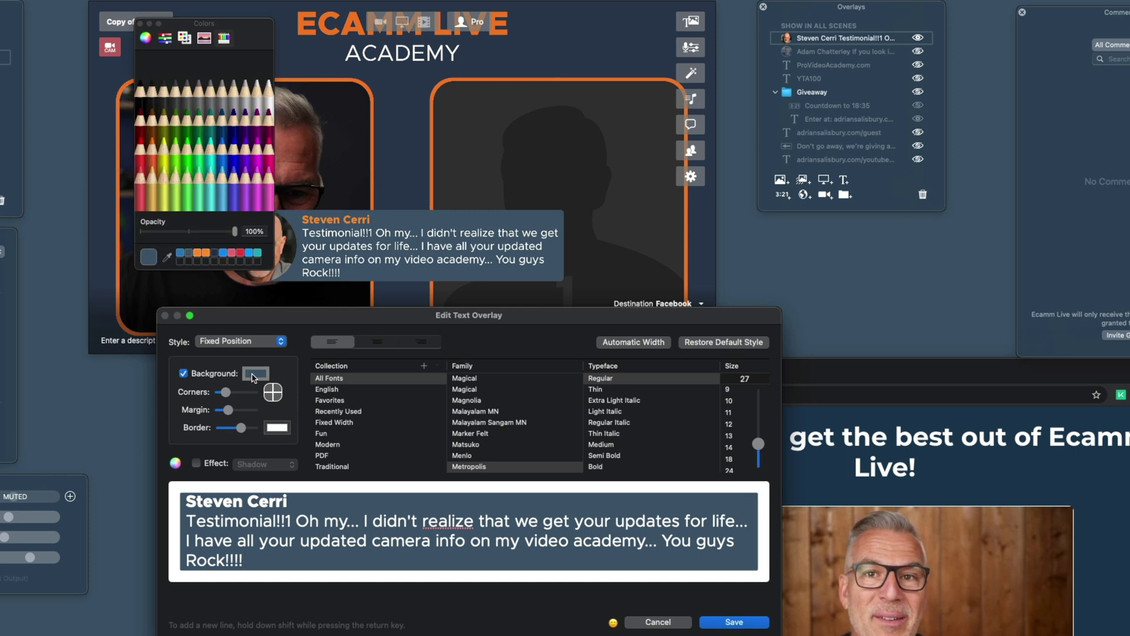
pyautogui.click(268, 94)
# Step: Colour the testimonial text blue and its commenter name line orange, and save the overlay
pyautogui.doubleClick(278, 535)
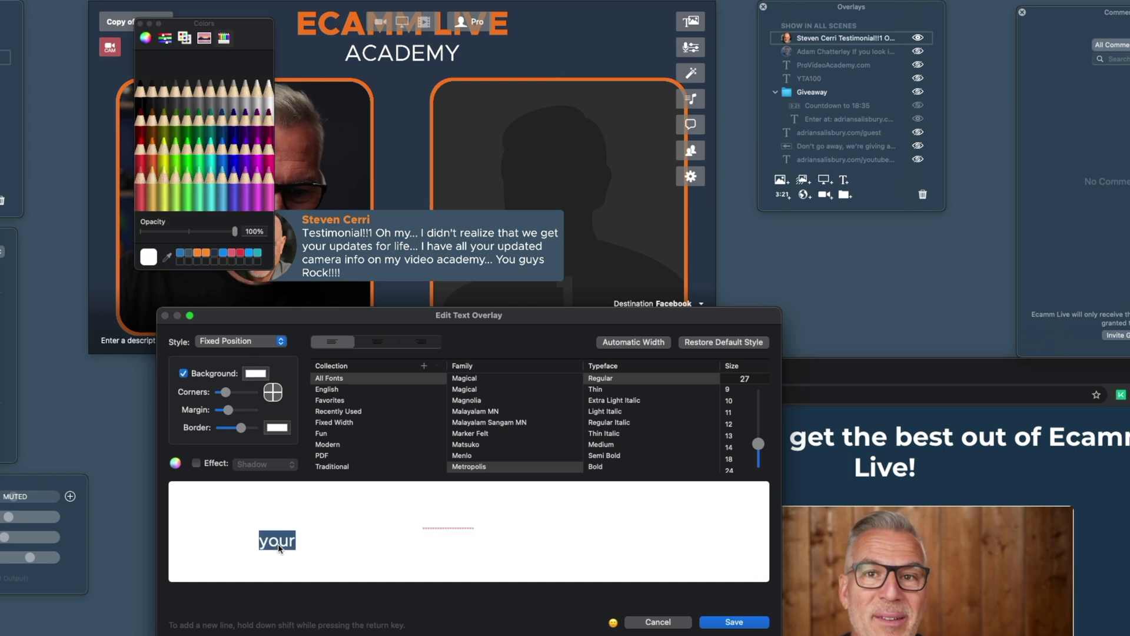
pyautogui.press('super+a')
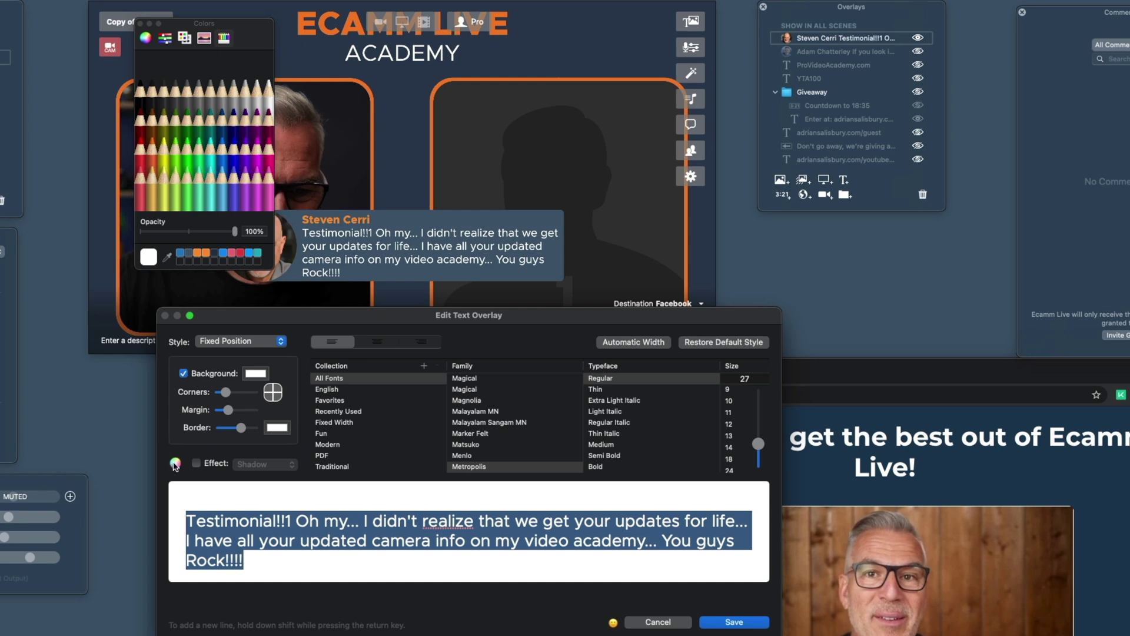
pyautogui.click(181, 254)
pyautogui.tripleClick(220, 500)
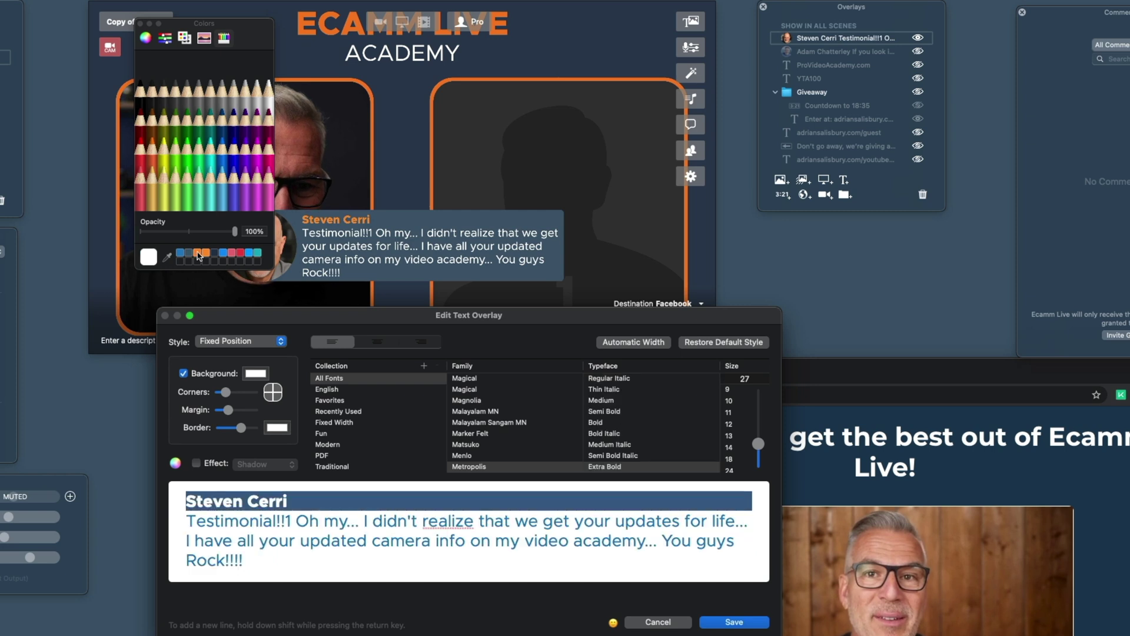
pyautogui.click(289, 557)
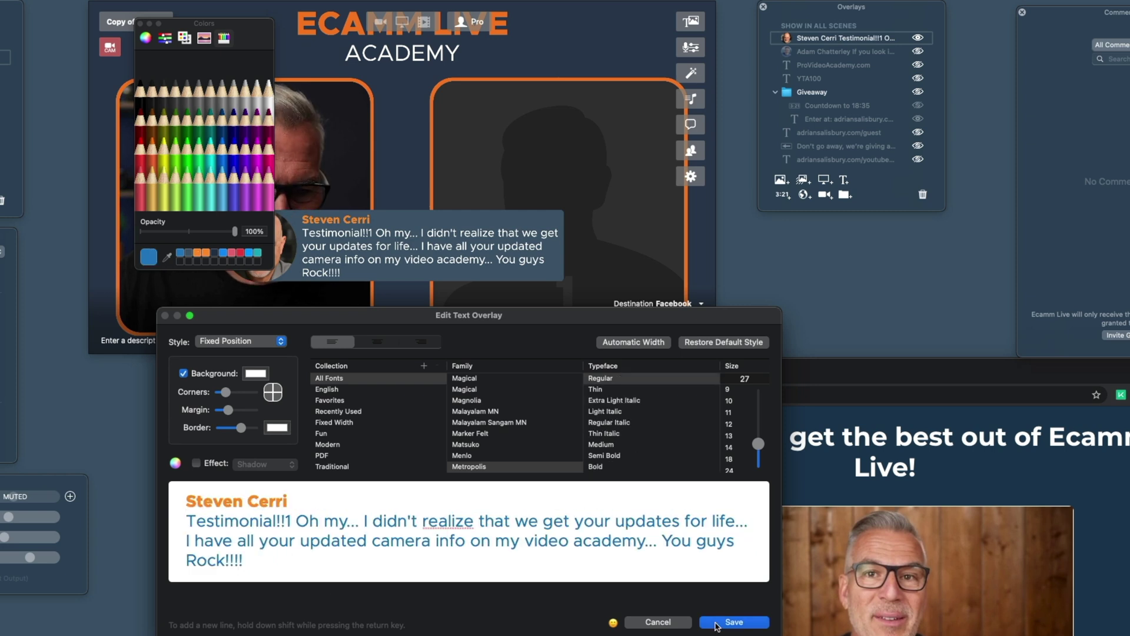
pyautogui.click(715, 626)
# Step: Set the testimonial overlay's border colour to orange, increase its corner rounding, and save the overlay
pyautogui.click(278, 428)
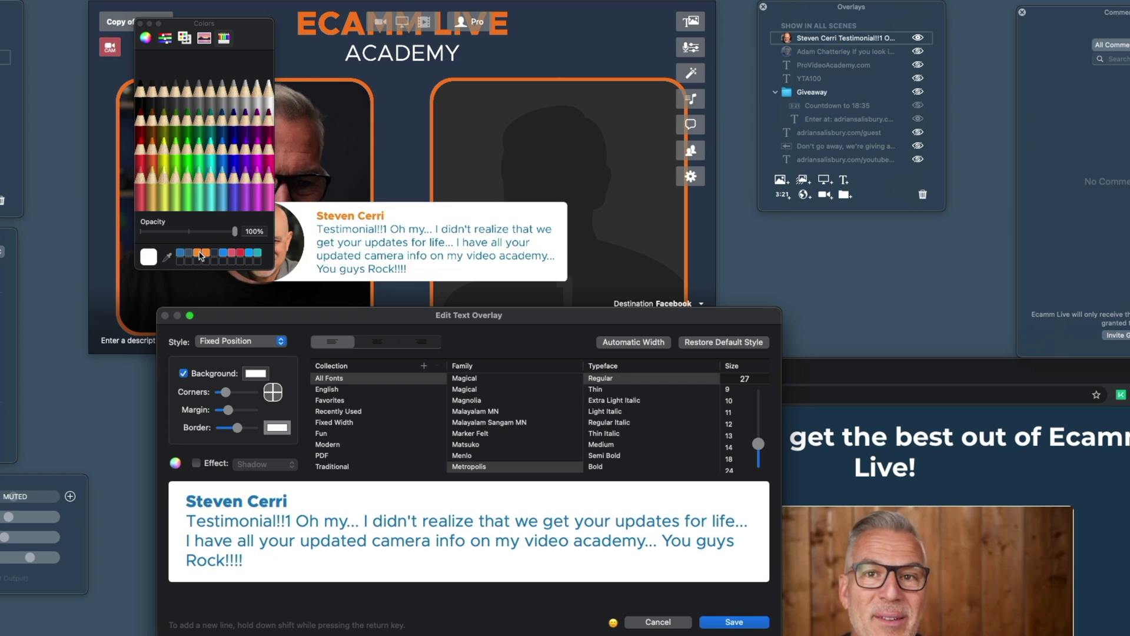
pyautogui.click(201, 253)
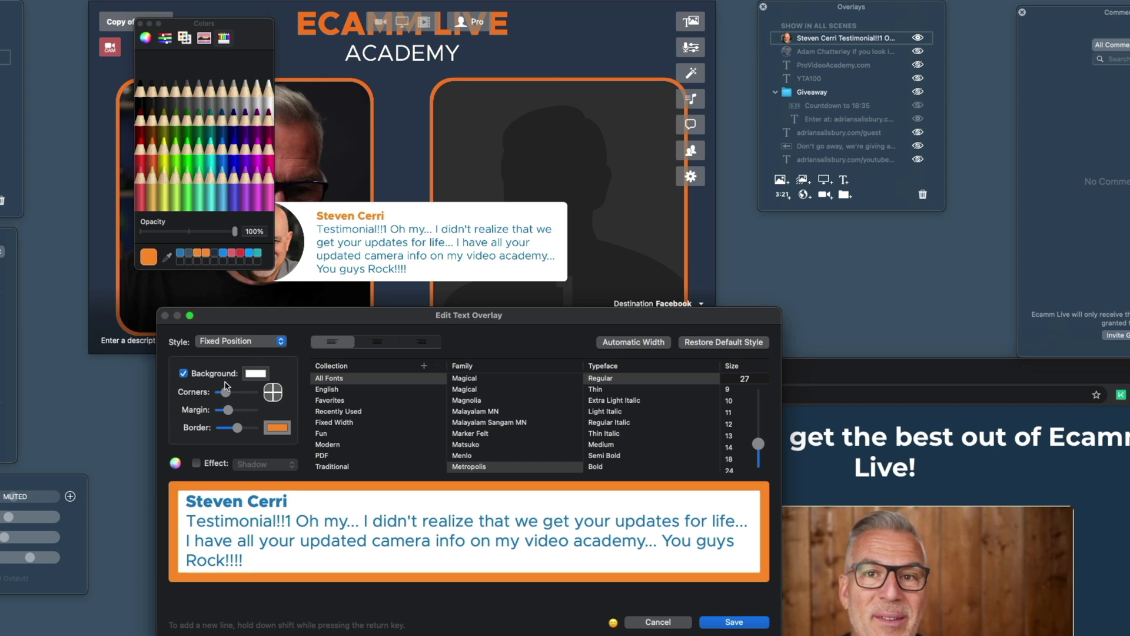
pyautogui.moveTo(239, 395); pyautogui.dragTo(249, 394)
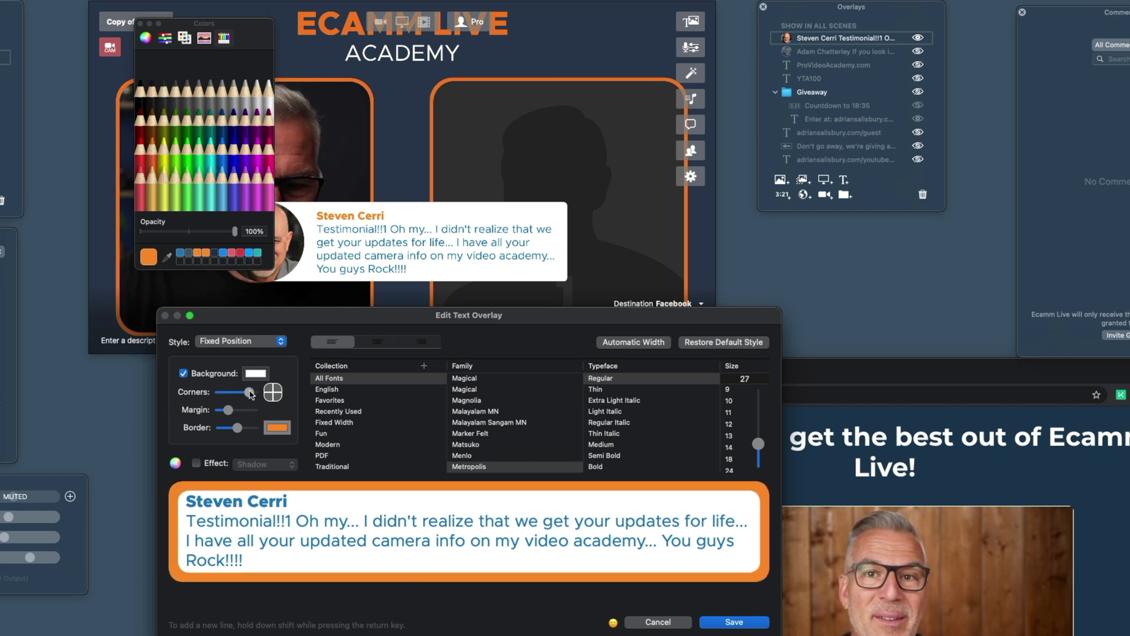
pyautogui.press('Return')
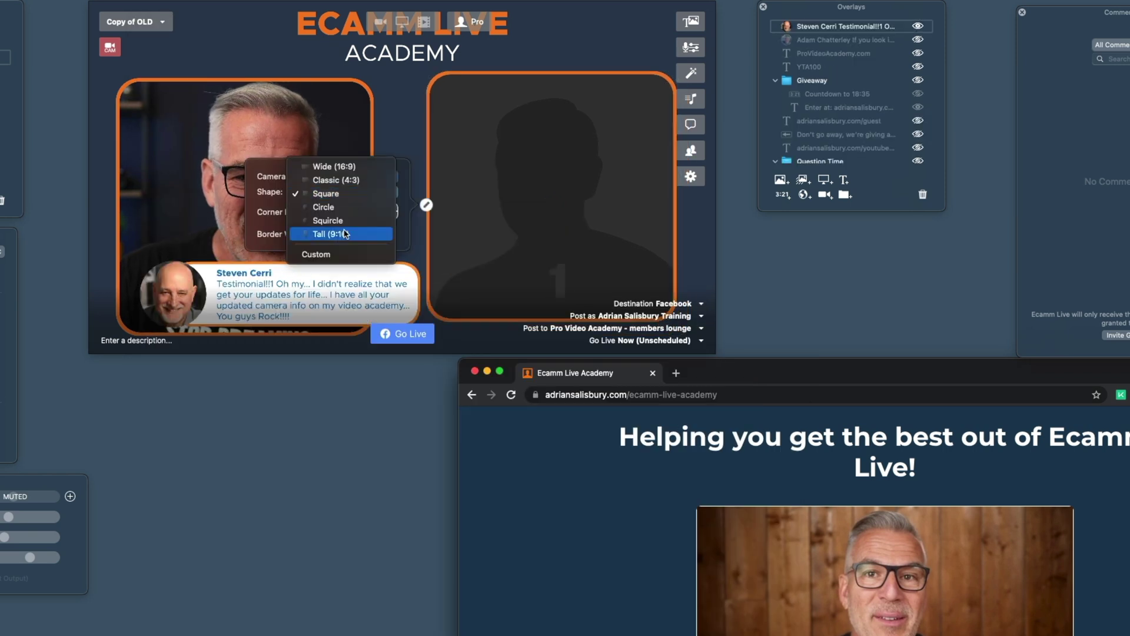
# Step: Set the guest camera's shape to Custom, shorten it from its lower edge, and move the testimonial overlay below the cameras near the canvas centre
pyautogui.click(346, 254)
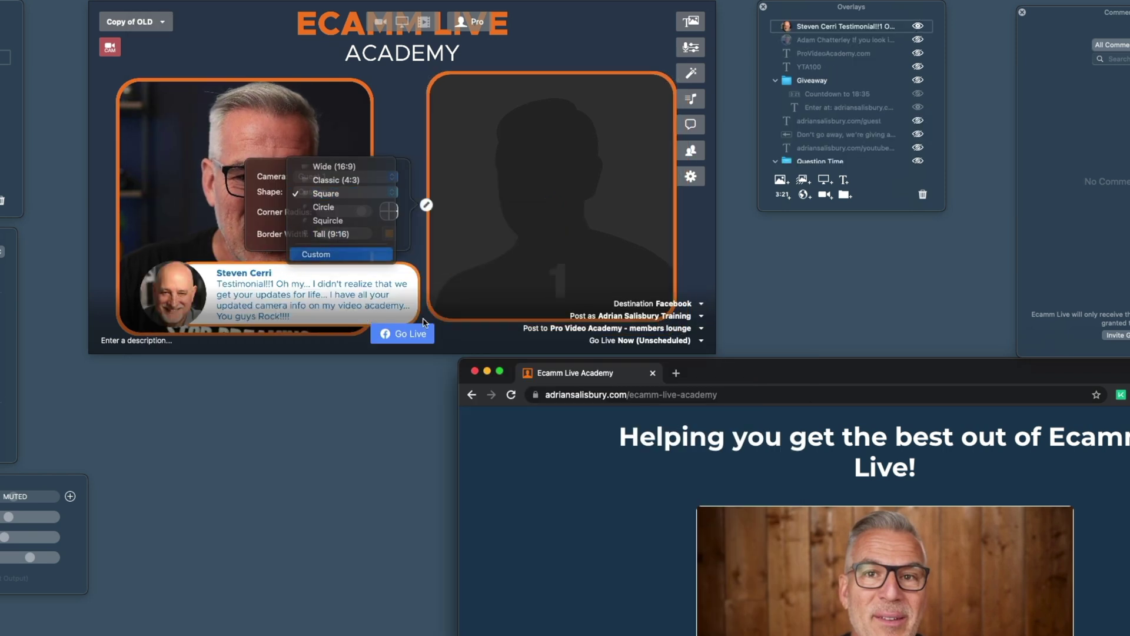
pyautogui.moveTo(435, 312); pyautogui.dragTo(435, 263)
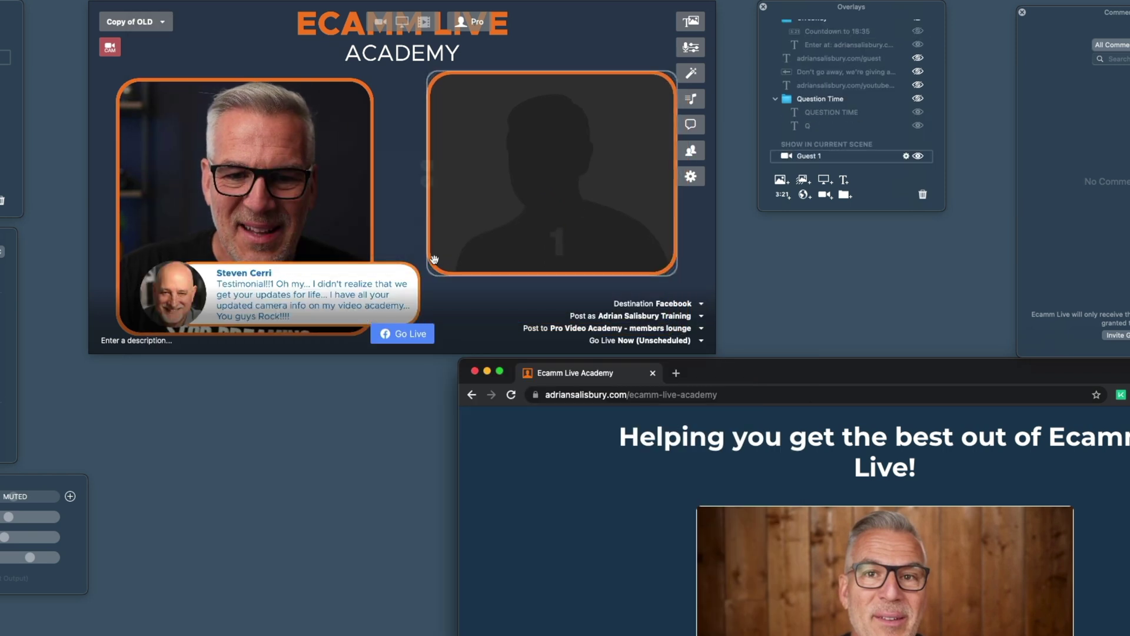
pyautogui.moveTo(310, 285); pyautogui.dragTo(422, 299)
# Step: Set the host camera (Cam Link 4K) shape to Custom and shorten it from its lower edge to match the guest camera's height
pyautogui.click(267, 232)
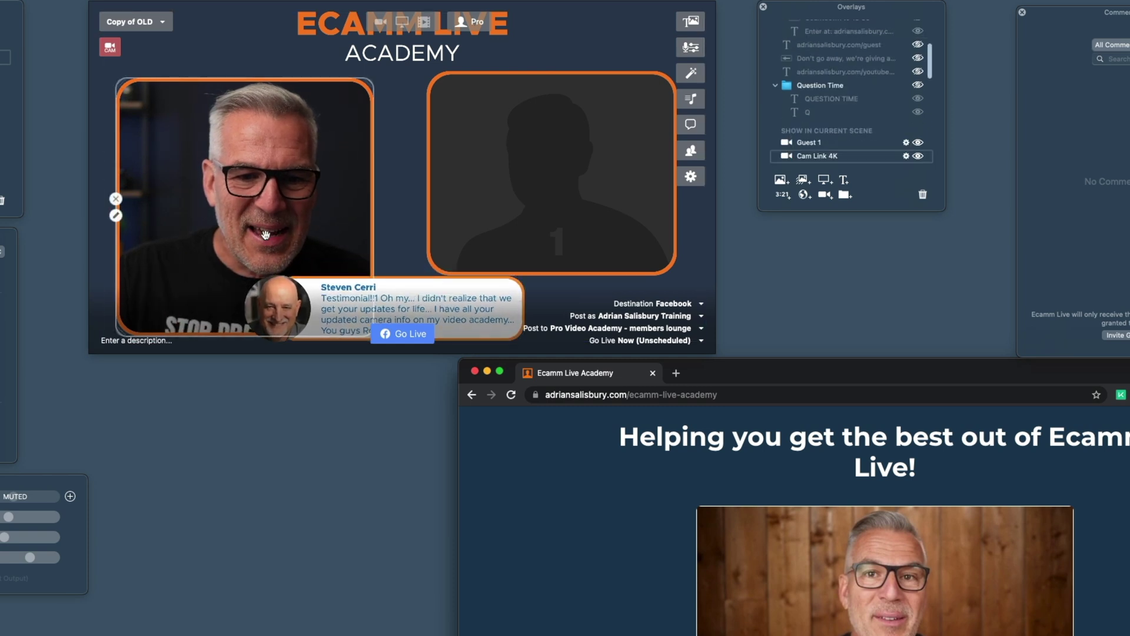
pyautogui.click(116, 216)
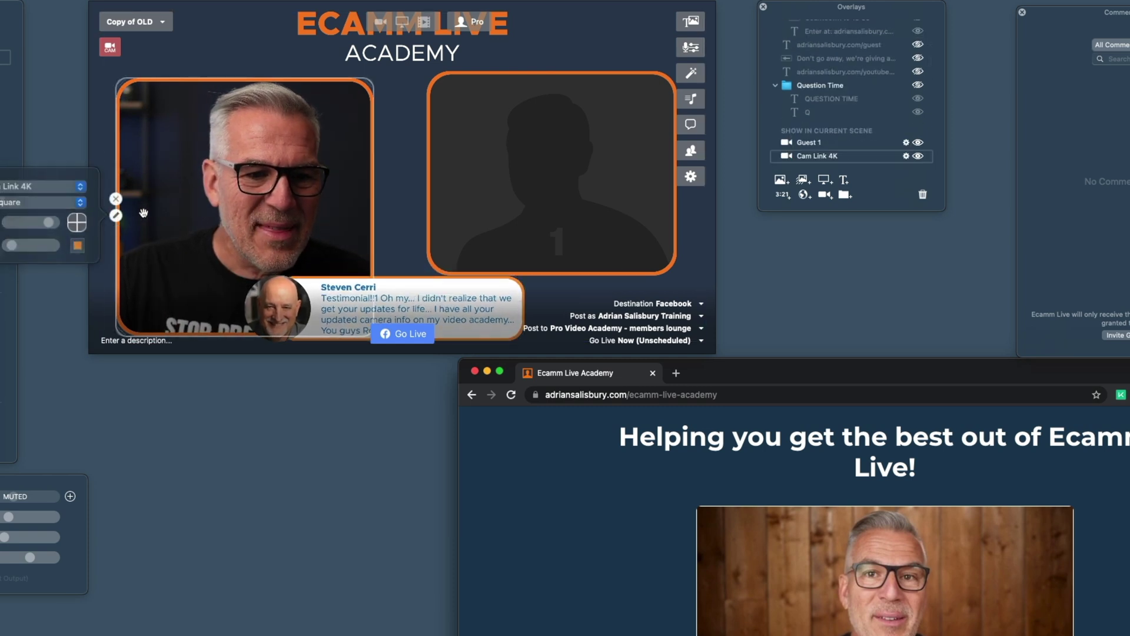
pyautogui.click(47, 205)
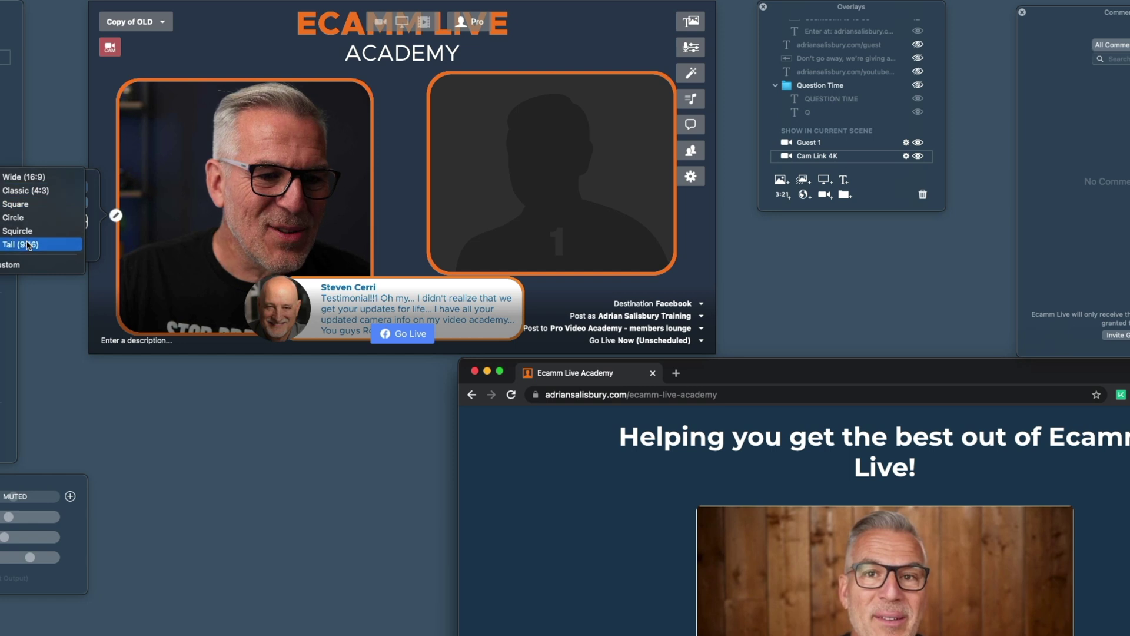
pyautogui.click(25, 265)
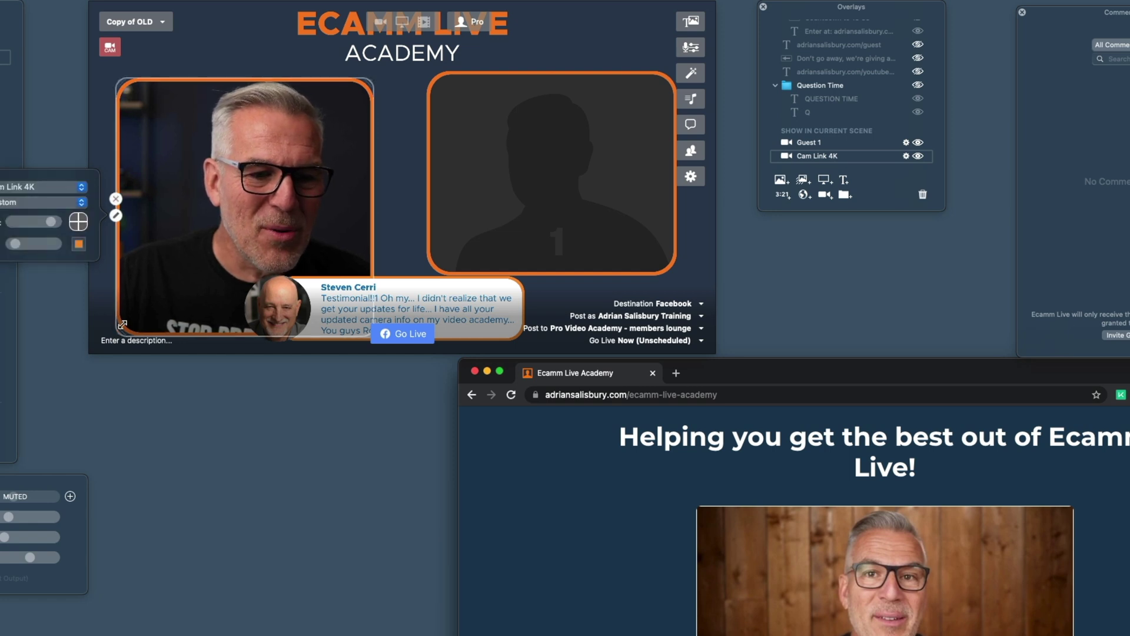
pyautogui.moveTo(121, 325); pyautogui.dragTo(127, 264)
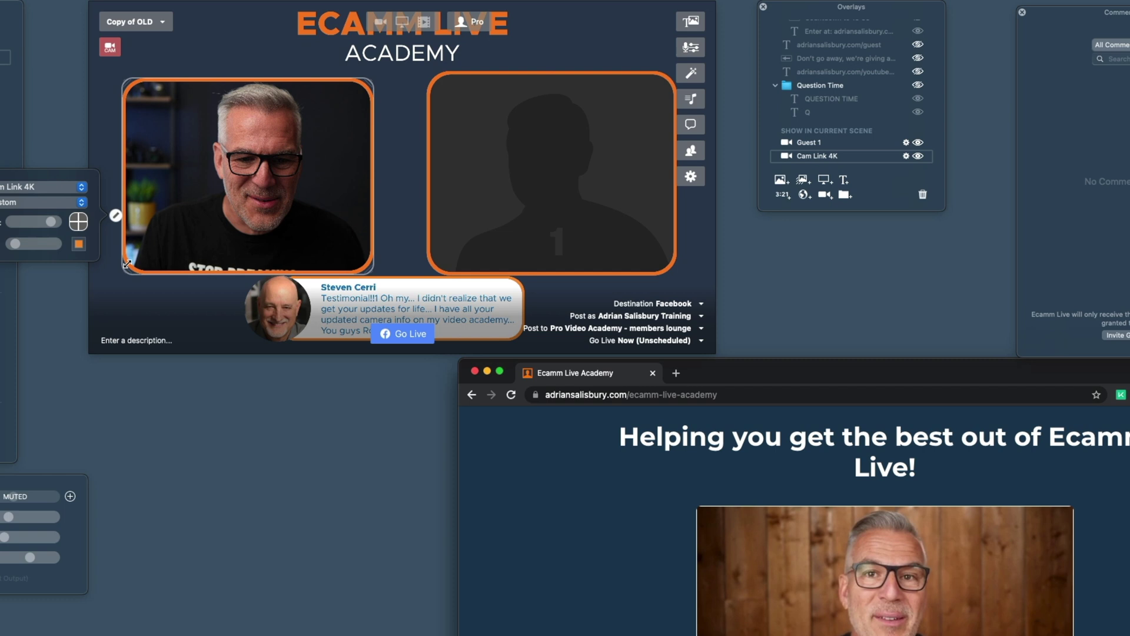
# Step: Align and widen the host and guest cameras into a matching side-by-side pair, and nudge the testimonial overlay beneath them
pyautogui.moveTo(123, 80); pyautogui.dragTo(117, 73)
pyautogui.moveTo(313, 283); pyautogui.dragTo(318, 283)
pyautogui.moveTo(318, 221); pyautogui.dragTo(307, 222)
pyautogui.moveTo(533, 209)
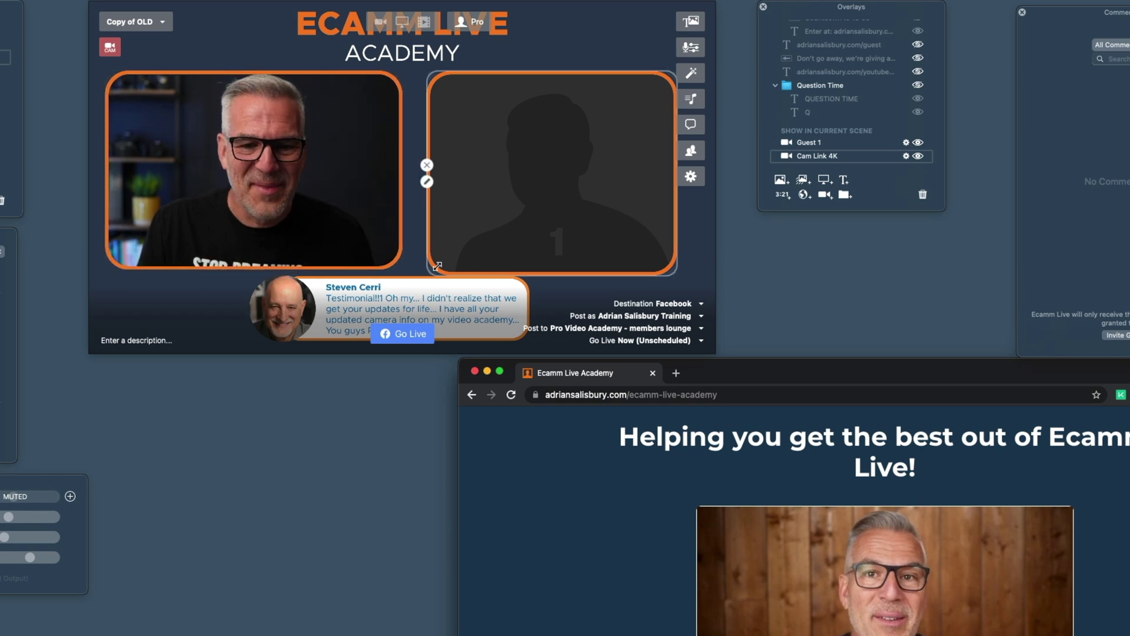
pyautogui.moveTo(436, 266); pyautogui.dragTo(426, 262)
pyautogui.moveTo(673, 268); pyautogui.dragTo(698, 270)
# Step: Set the testimonial overlay's style to Fly In From Bottom and save the overlay
pyautogui.click(533, 314)
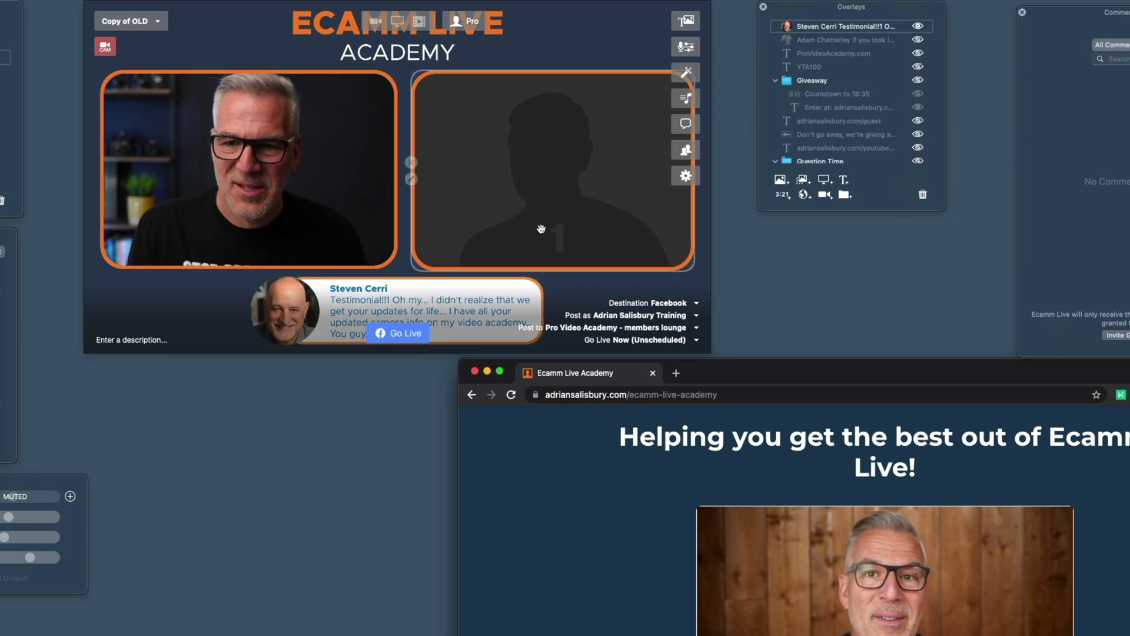
pyautogui.click(251, 319)
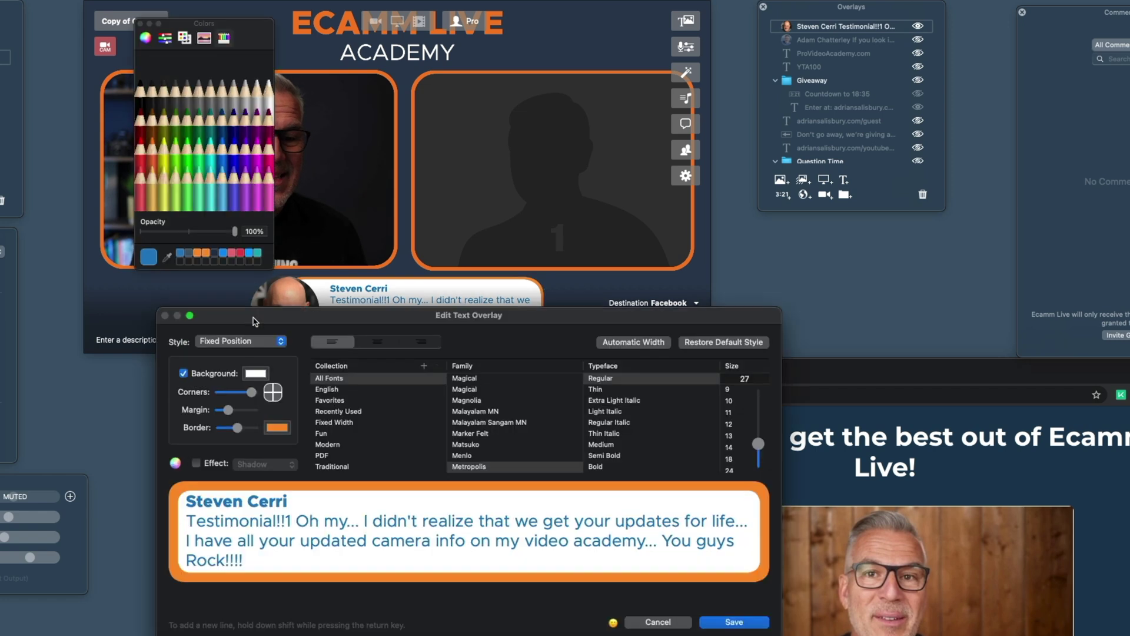
pyautogui.click(235, 343)
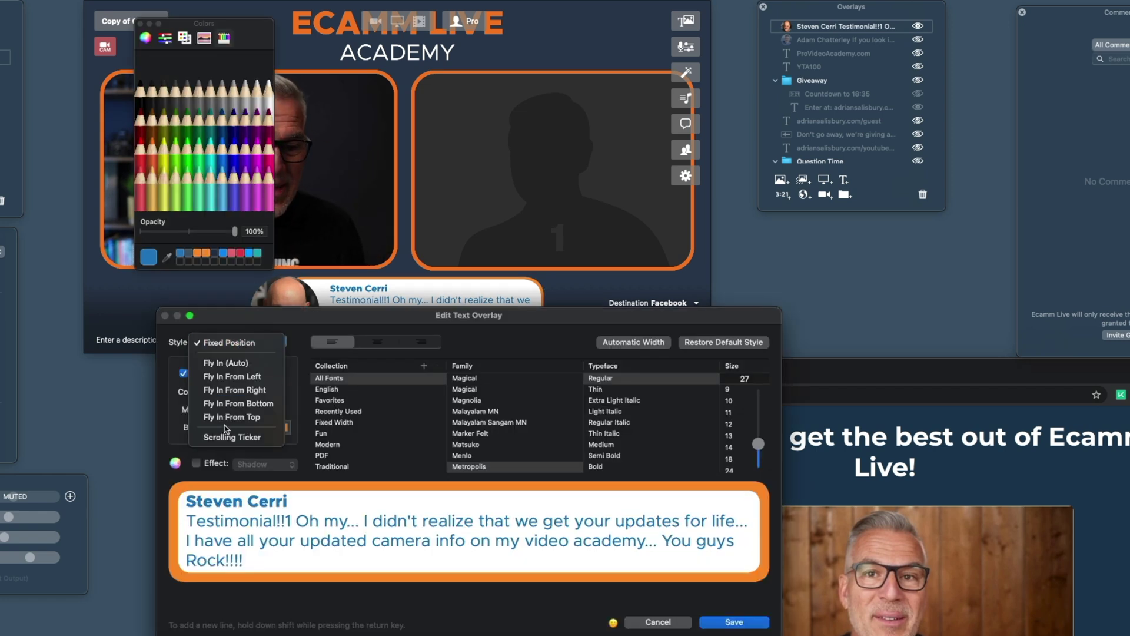
pyautogui.click(225, 406)
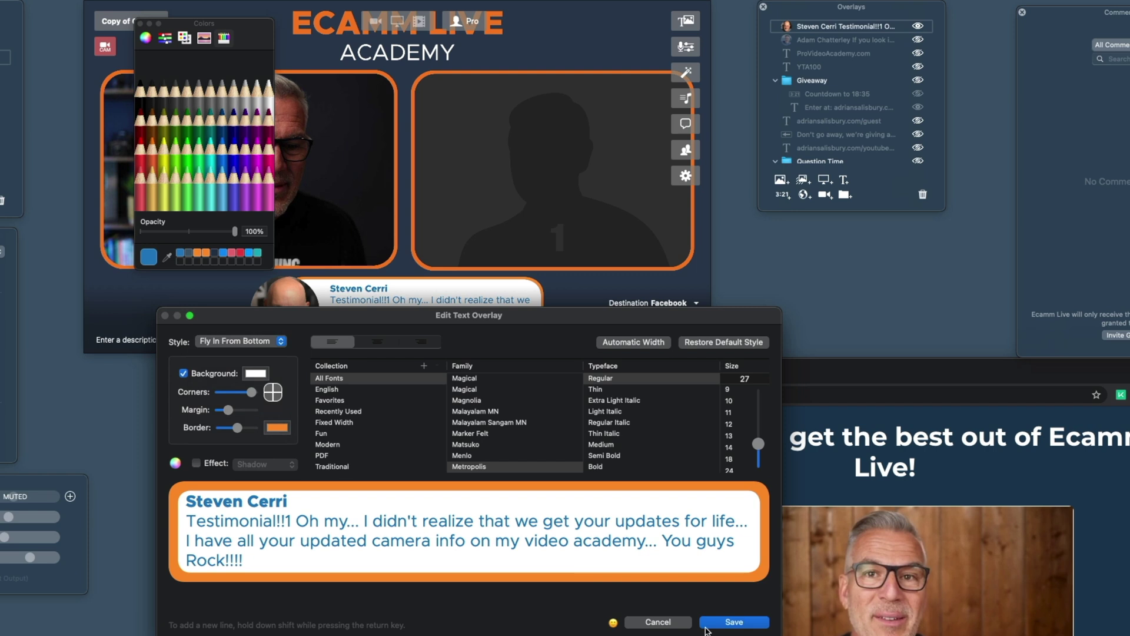
pyautogui.click(718, 624)
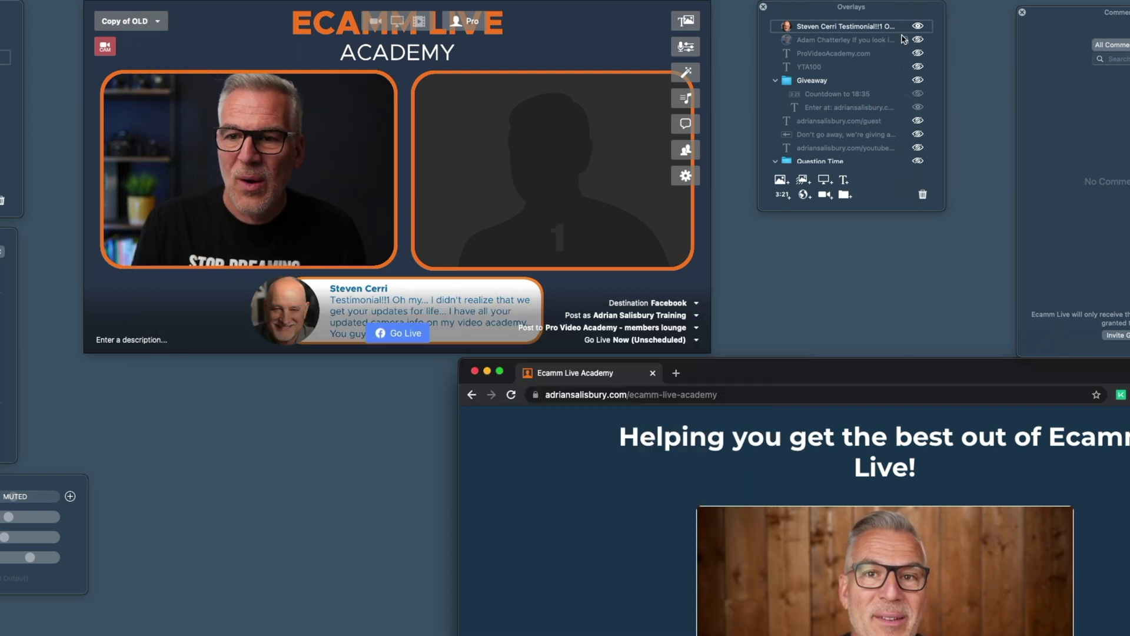
# Step: Hide the testimonial overlay and show it again to preview its fly-in animation
pyautogui.click(918, 26)
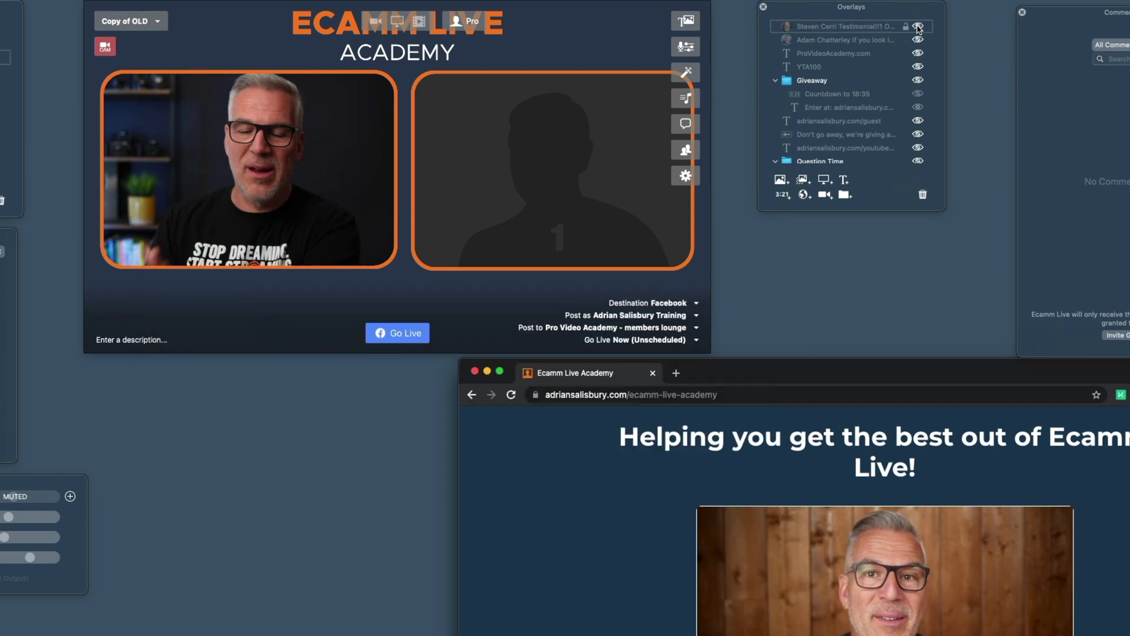
pyautogui.scroll(-1, 918, 27)
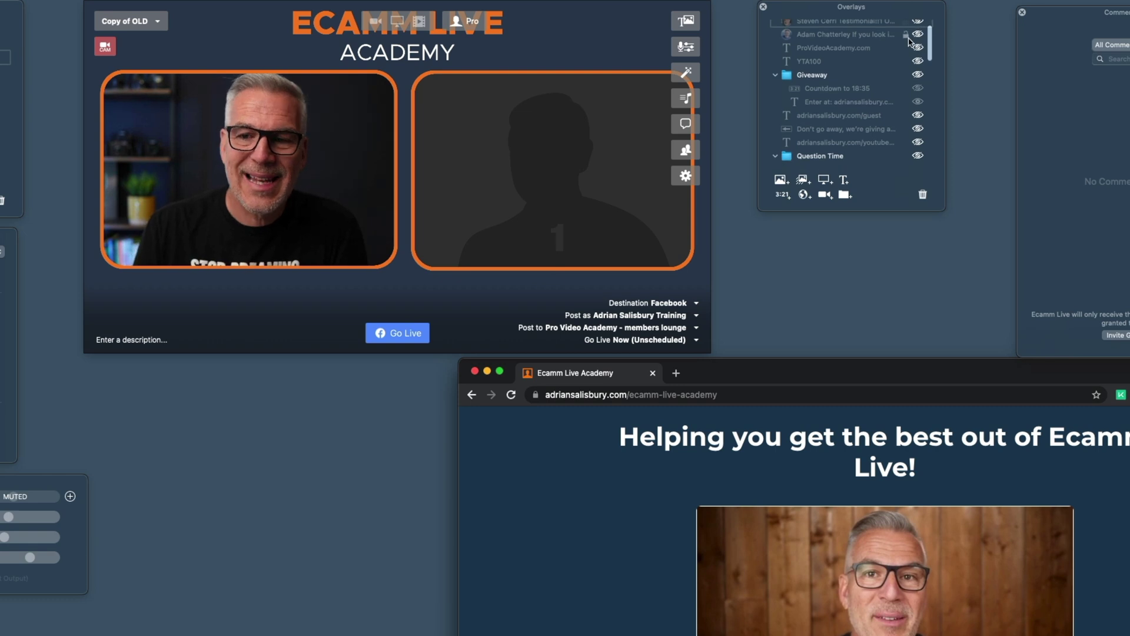
pyautogui.scroll(1, 910, 40)
pyautogui.click(918, 40)
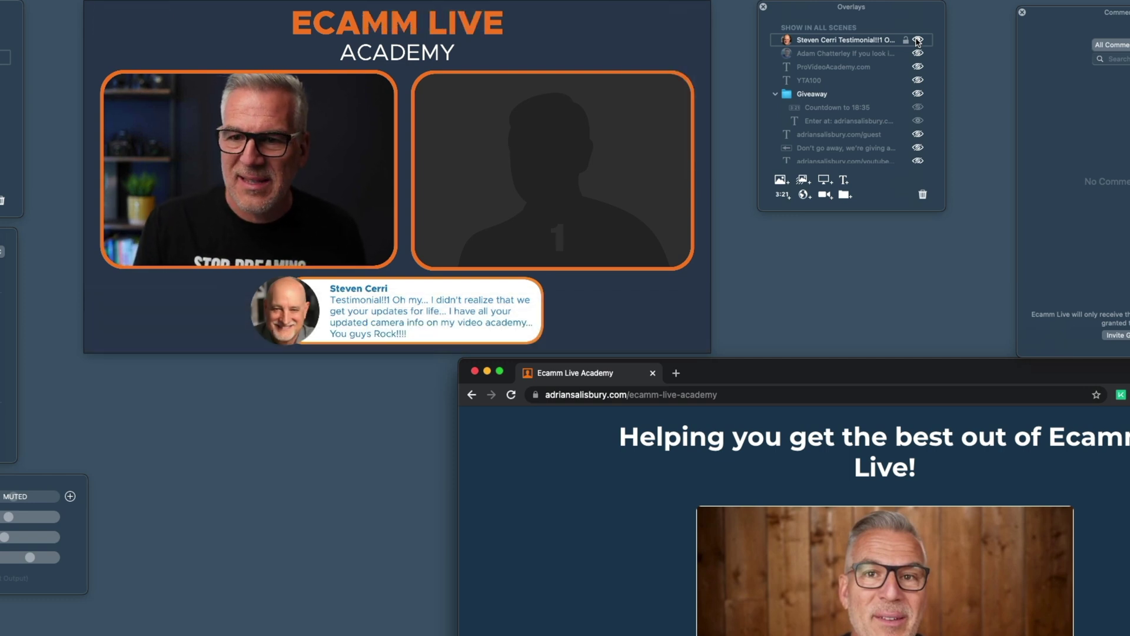
# Step: Hide the testimonial overlay, and briefly show and hide the second comment overlay listed below it
pyautogui.click(918, 40)
pyautogui.click(918, 53)
pyautogui.scroll(-1, 920, 54)
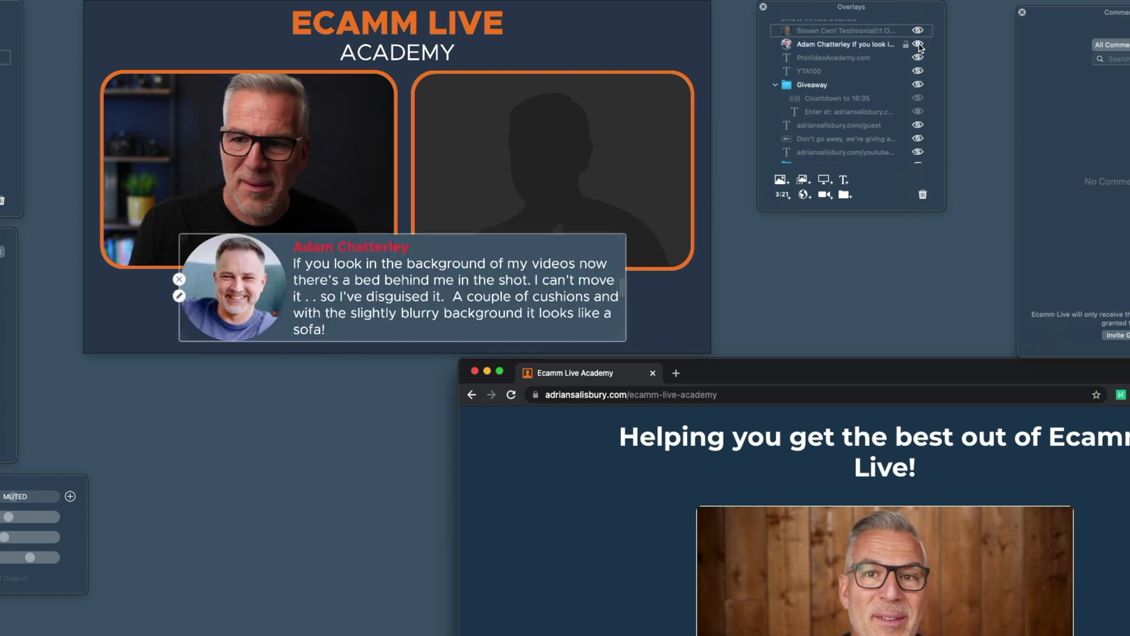
pyautogui.click(918, 43)
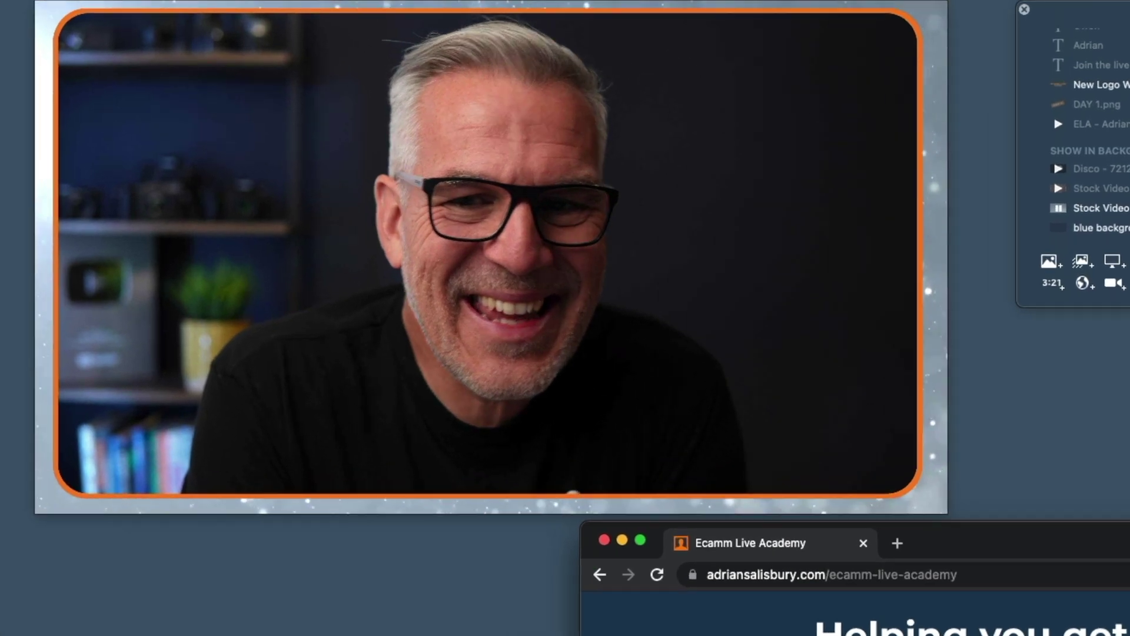